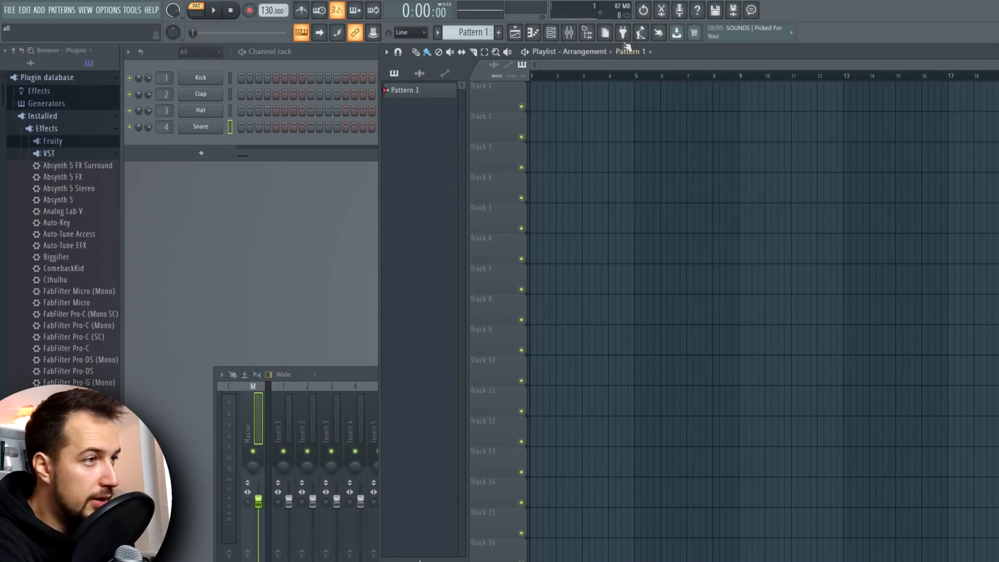
Step: Add a 3x Osc instrument channel and lower oscillator 1's coarse pitch, testing its sound
key(F8)
drag(36, 116, 208, 140)
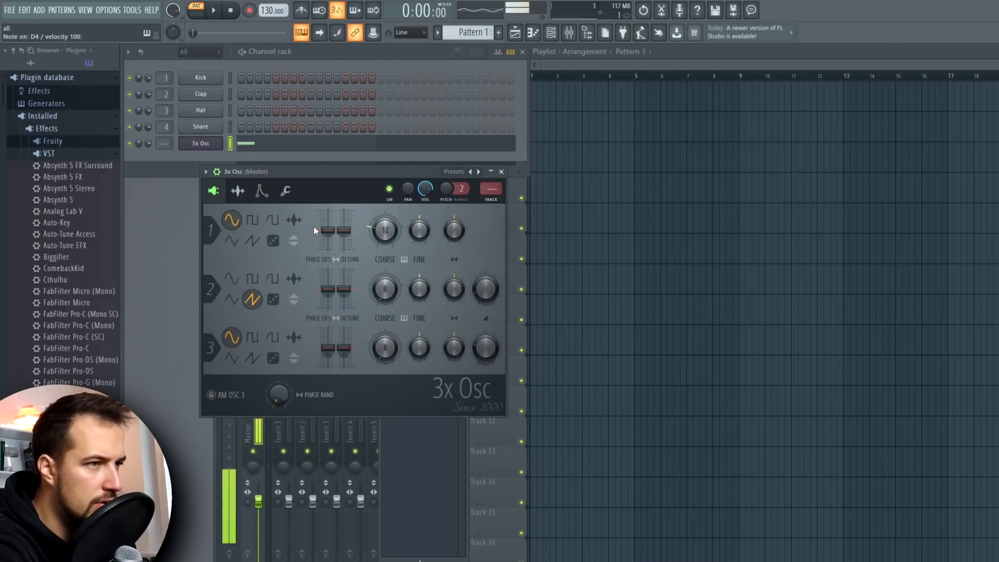
scroll(400, 231, down, 6)
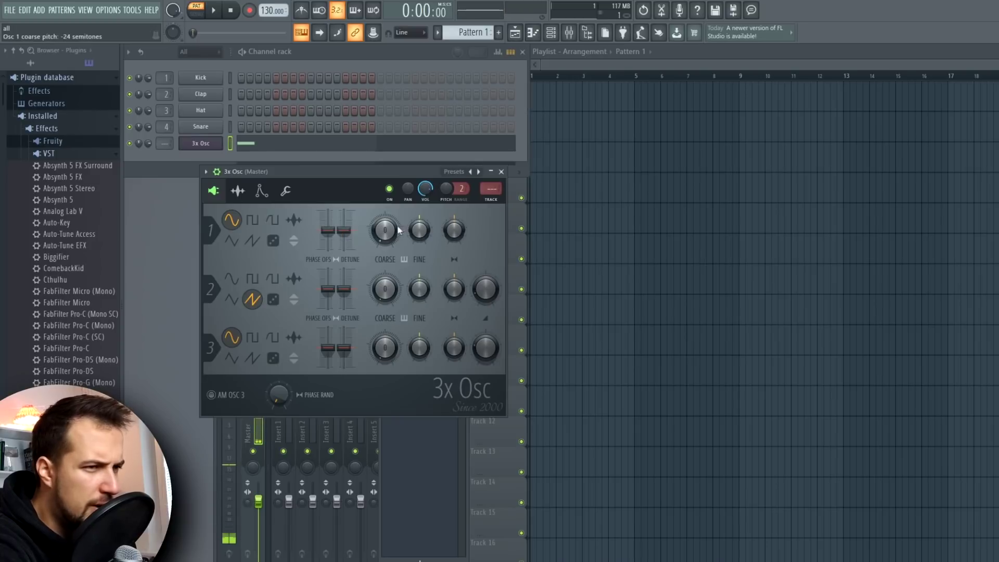
key(b)
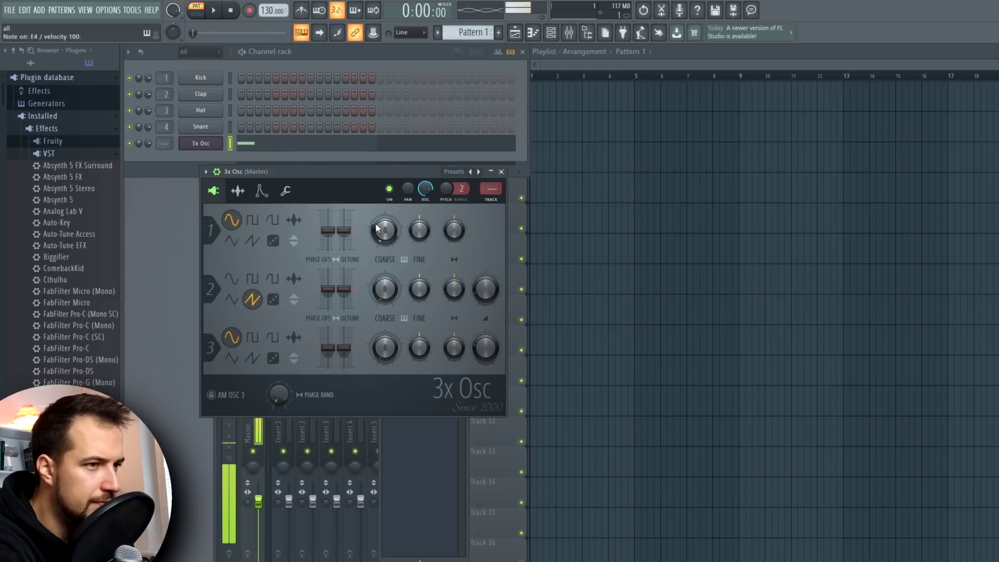
key(Escape)
Step: Program a one-bar 3x Osc bass line of four D4 notes and a closing A3, moving the fourth D4 one step earlier
click(274, 145)
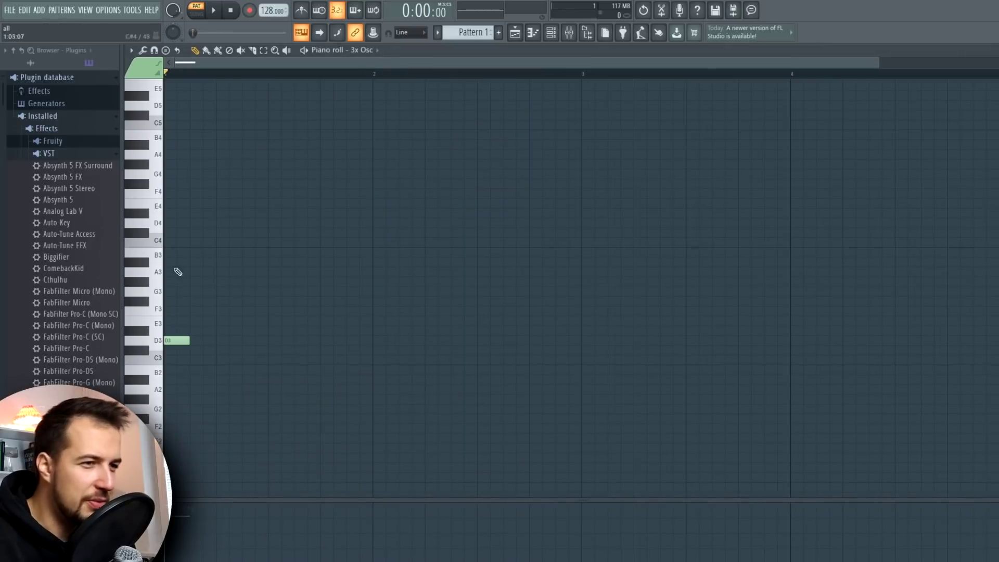
click(179, 340)
drag(174, 341, 172, 222)
key(space)
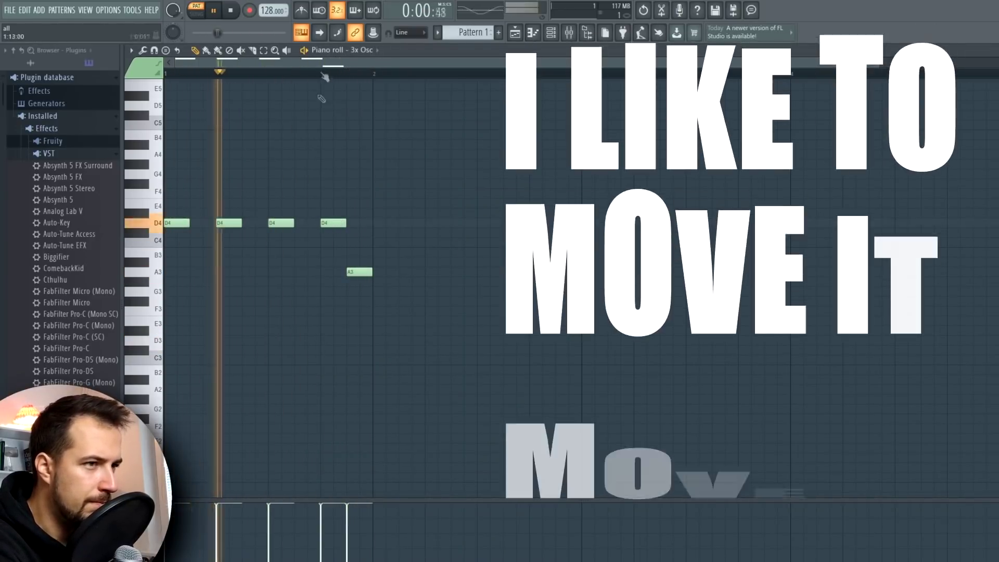
drag(335, 224, 322, 224)
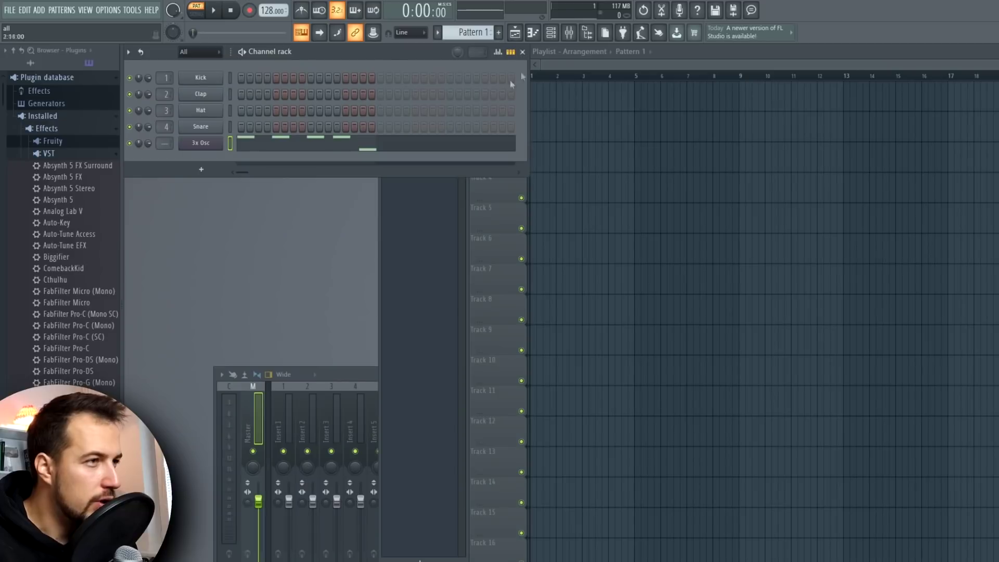
click(622, 33)
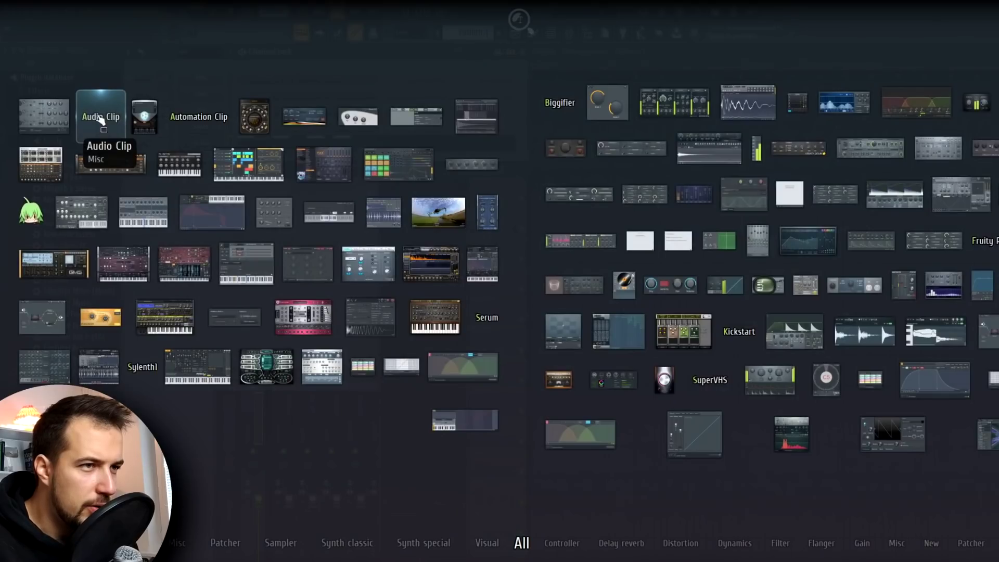
drag(98, 117, 190, 154)
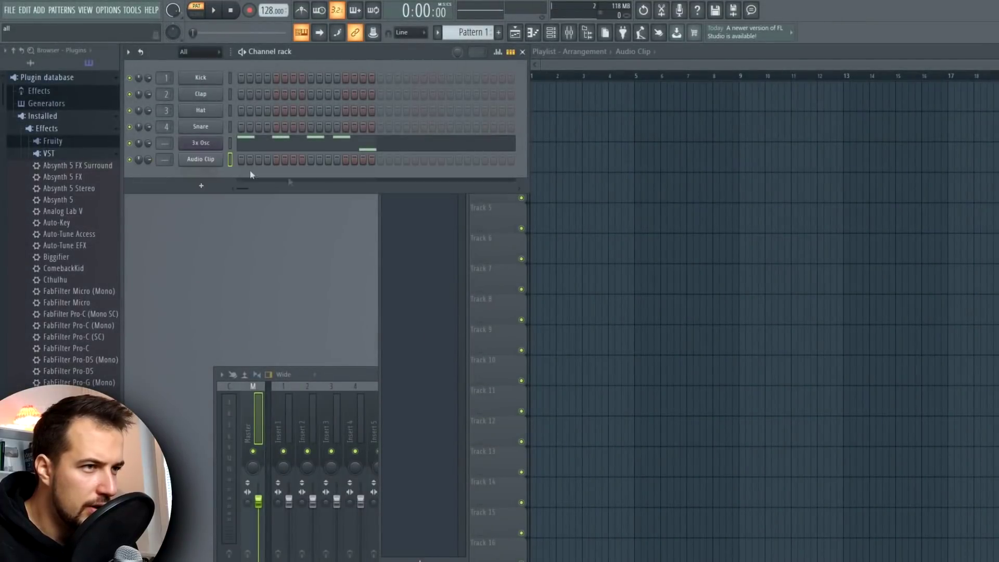
right_click(211, 162)
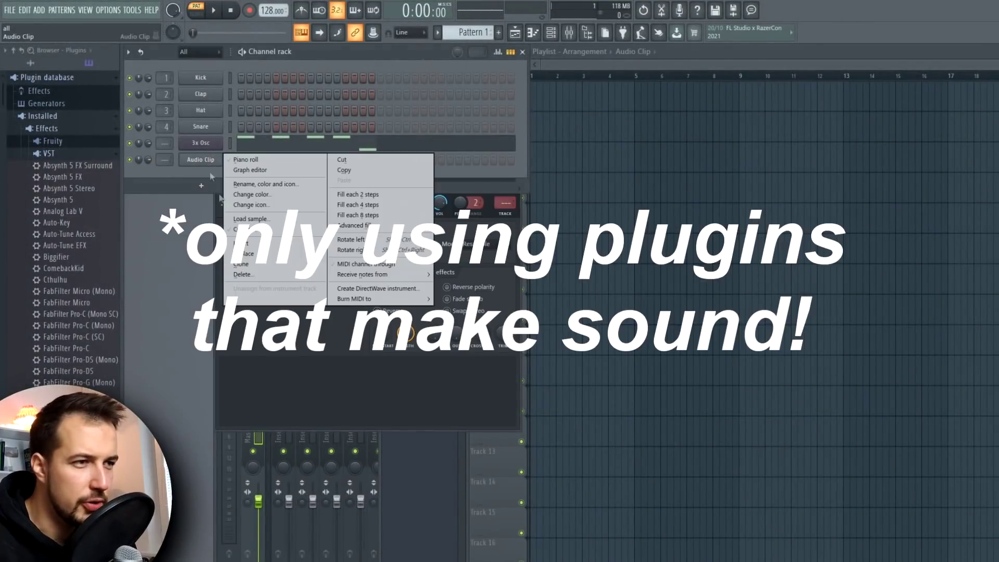
click(268, 239)
Step: Add an Autogun instrument channel and browse its presets to Broken horn
click(606, 33)
drag(145, 111, 201, 165)
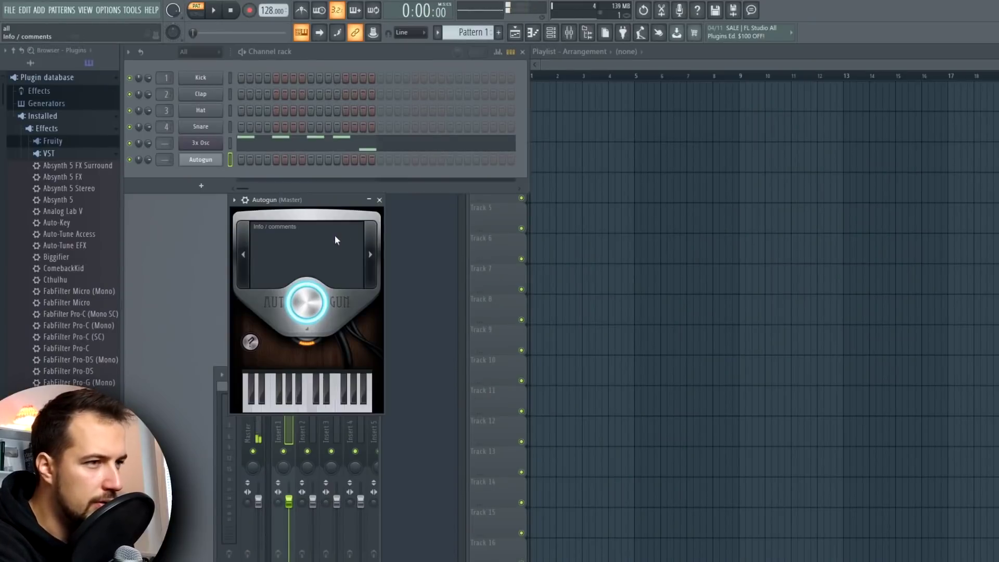
click(371, 254)
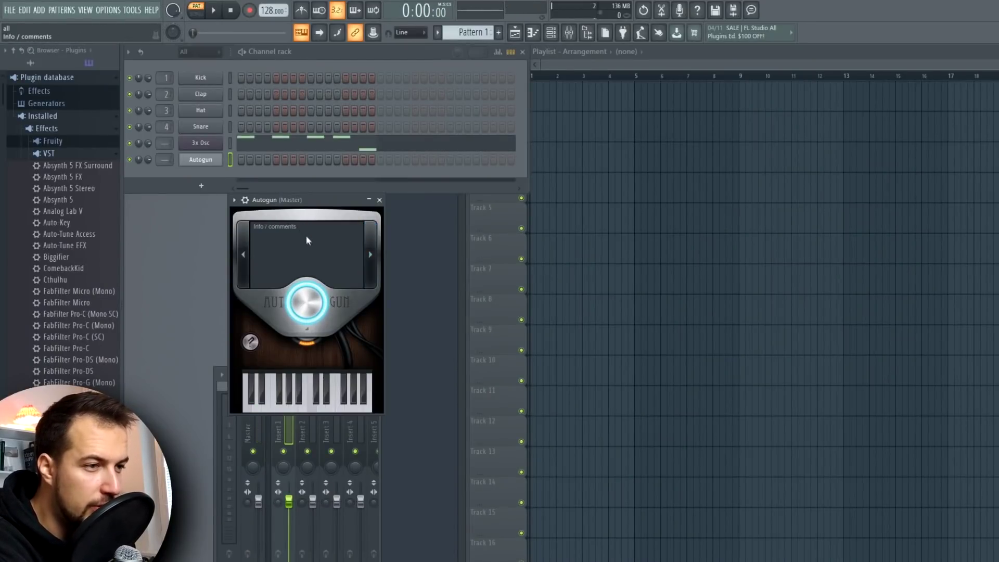
click(374, 253)
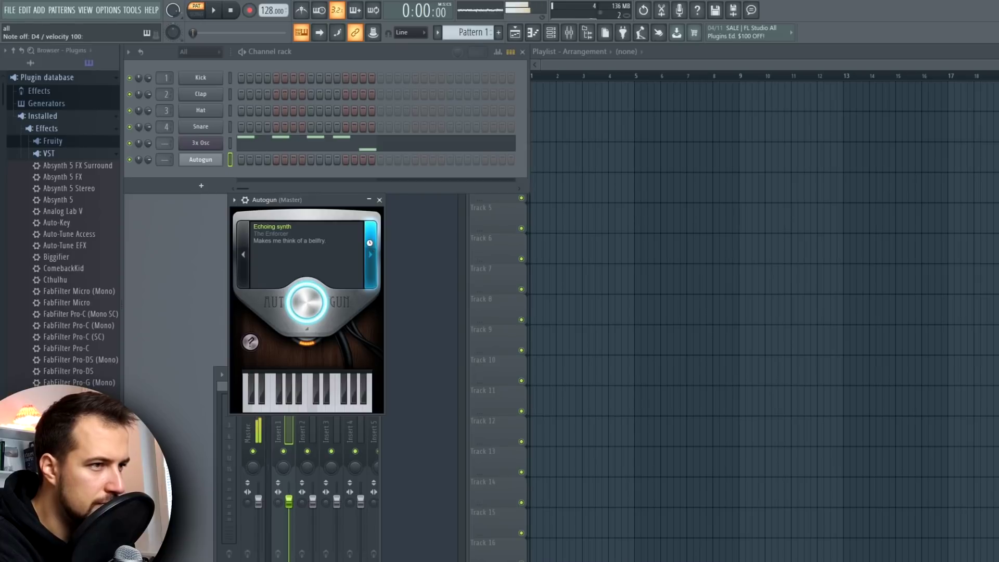
click(374, 249)
click(373, 248)
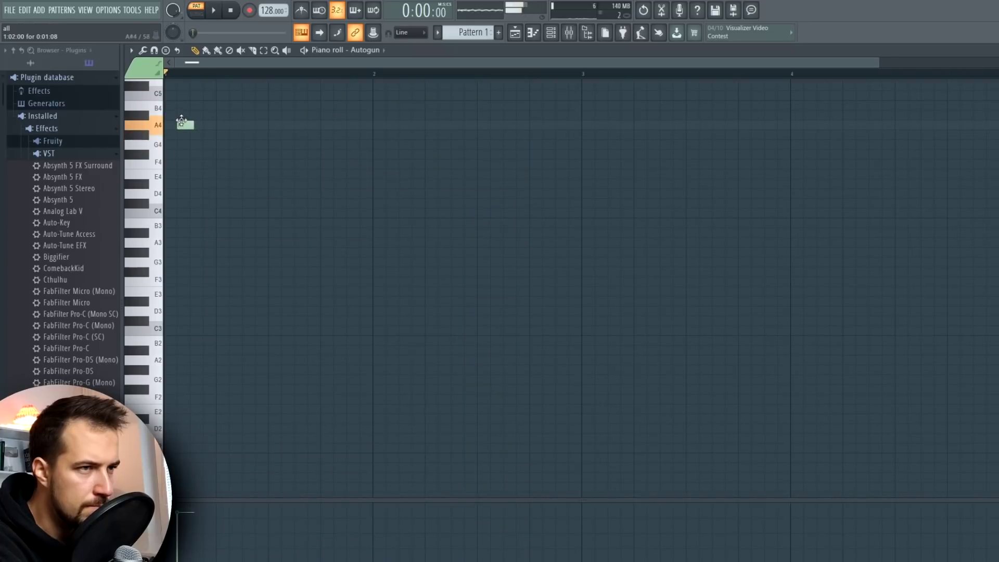
Step: Place short A4, D4 and A3 notes in the Autogun piano roll and move the D4 note one step earlier
click(181, 121)
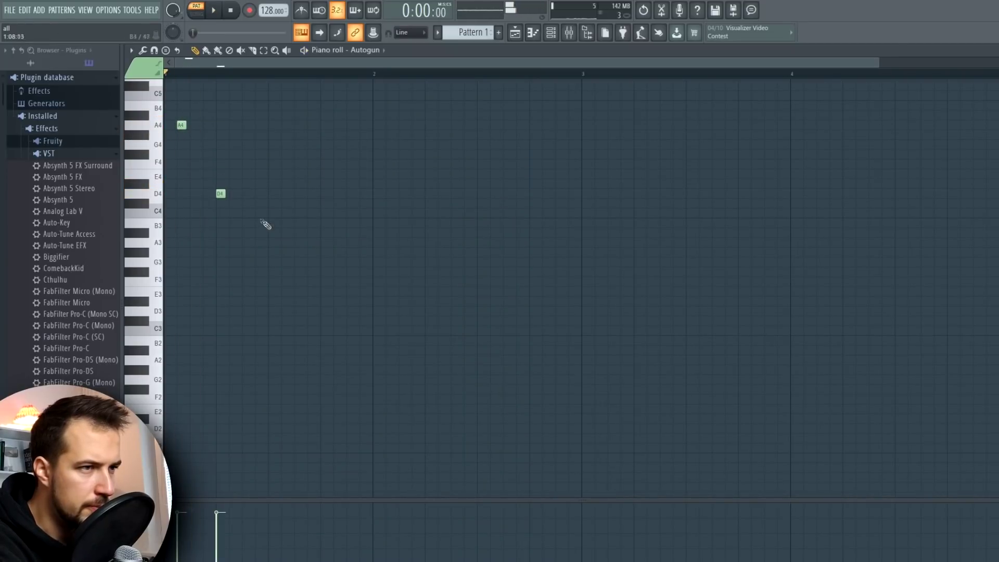
key(space)
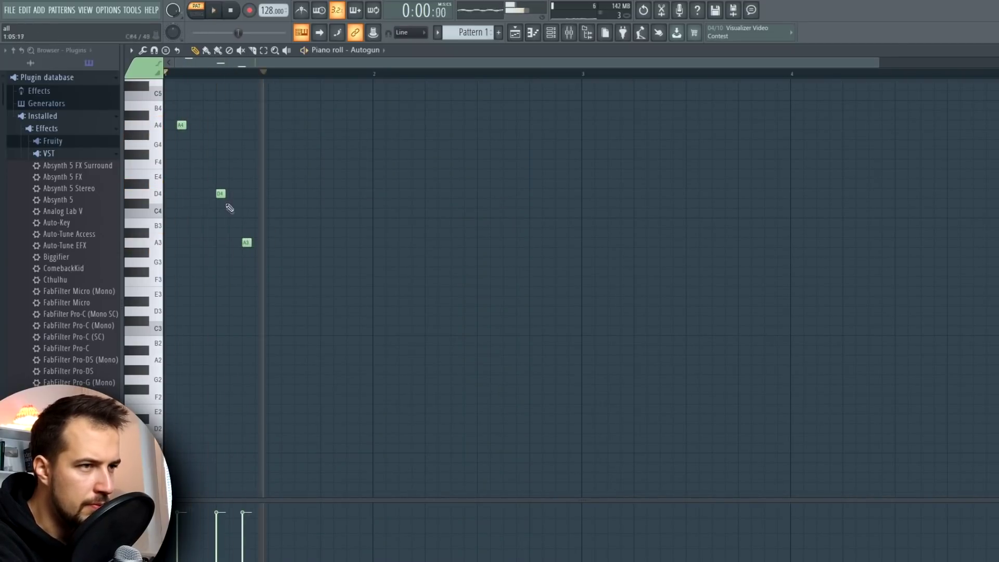
drag(221, 194, 208, 194)
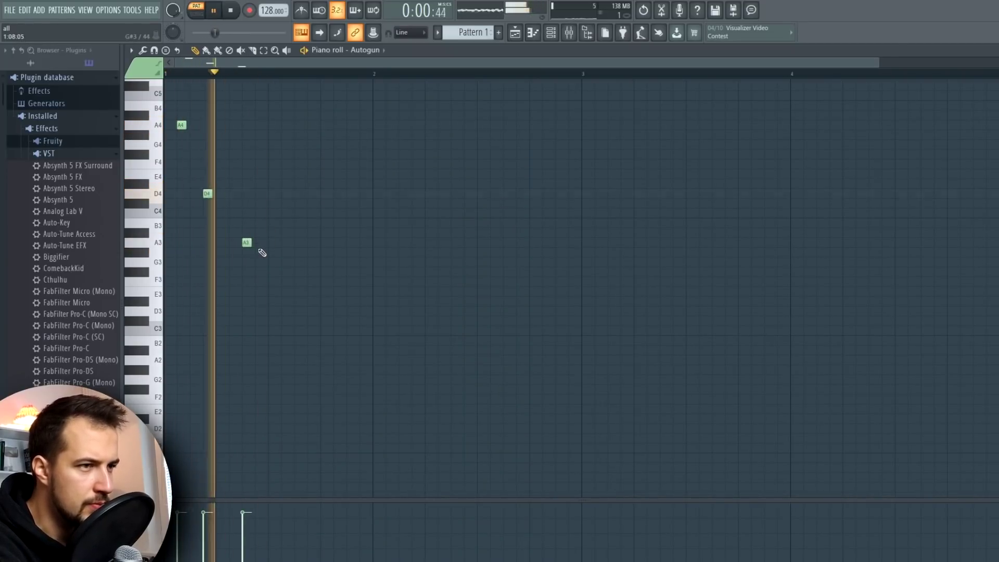
Step: Duplicate the three-note Autogun phrase into the second half of the bar and play the pattern
key(ctrl+a)
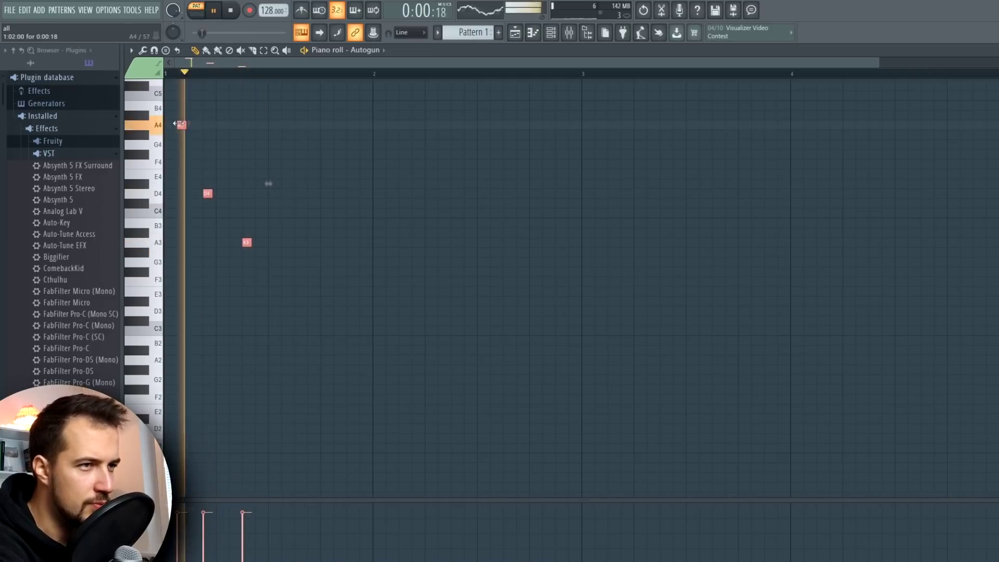
key(ctrl+b)
key(space)
key(space)
click(312, 140)
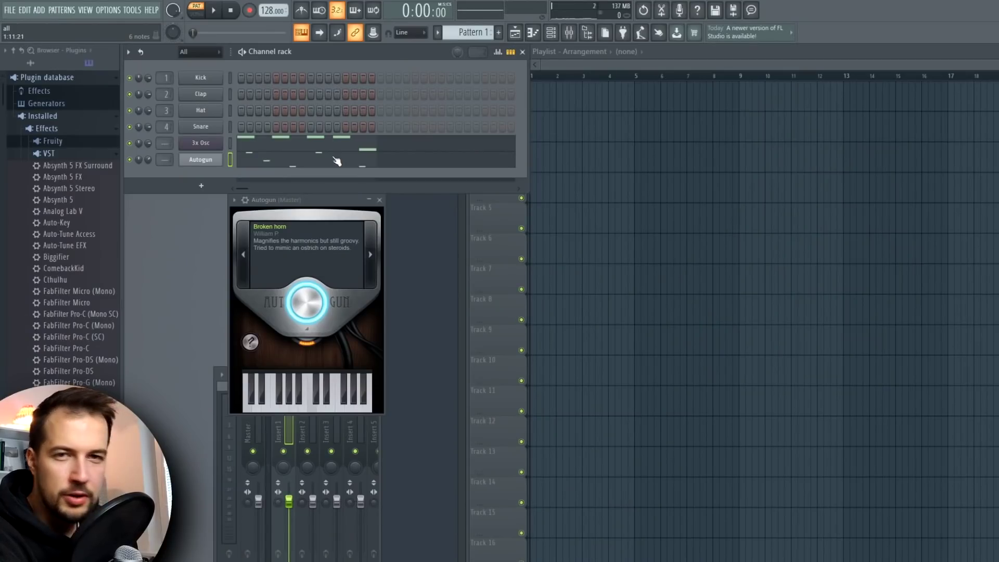
click(290, 165)
Step: Replace the Kick channel with BassDrum and change its preset to Bassdrum 03
key(F8)
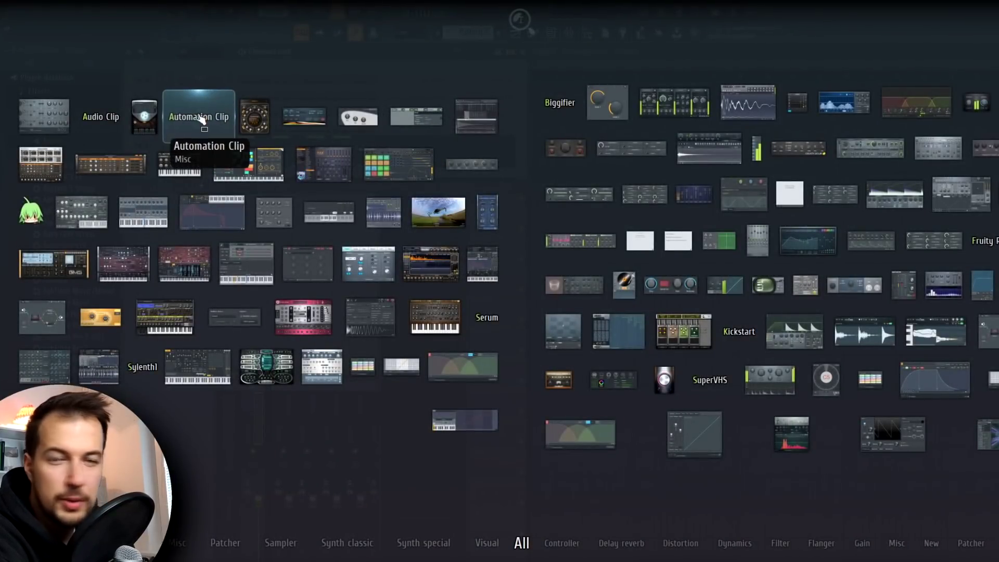
drag(259, 124, 211, 78)
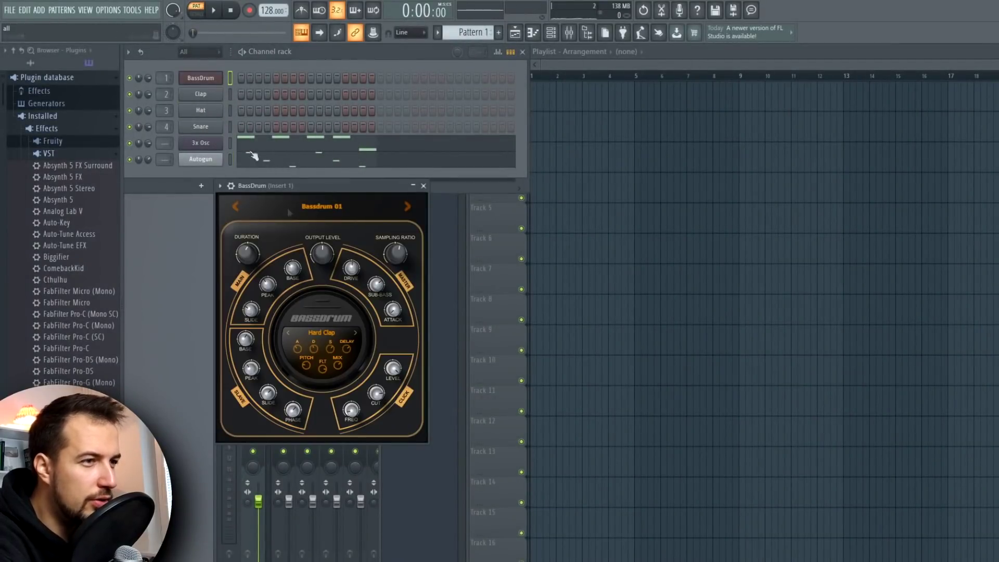
double_click(408, 207)
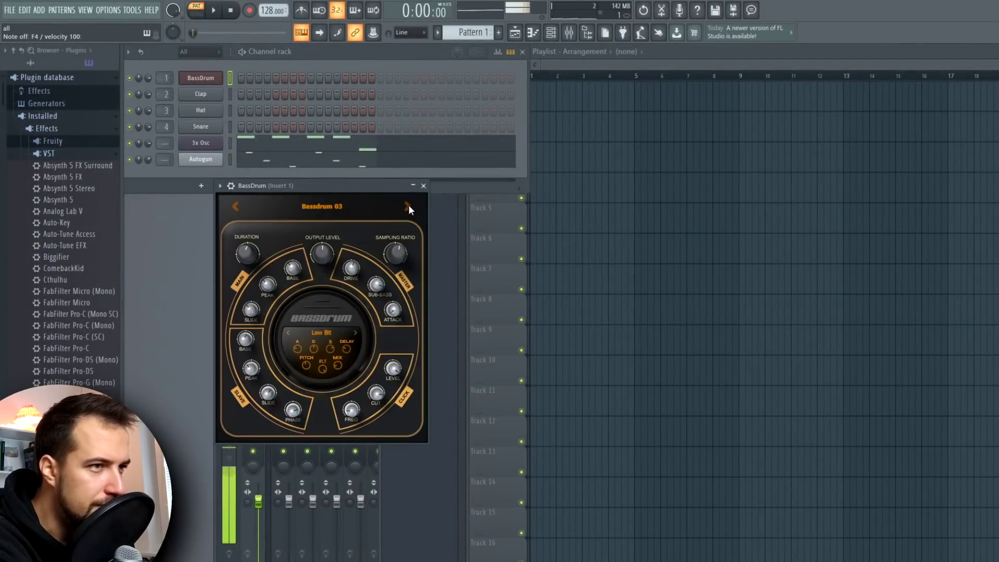
Step: Program BassDrum notes across the full bar and switch its preset to Bassdrum 10 while the pattern plays
key(F7)
key(space)
click(408, 207)
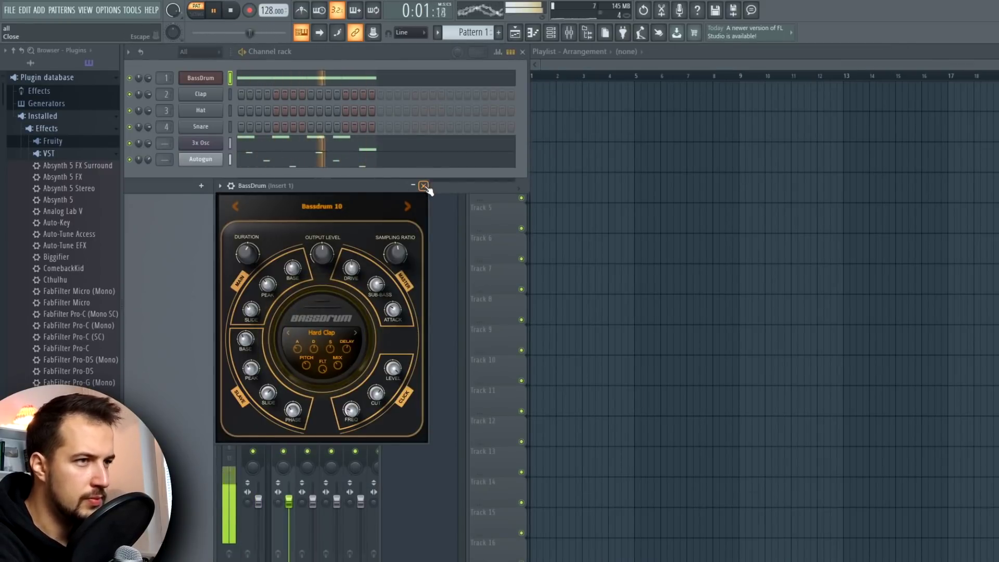
click(423, 186)
key(space)
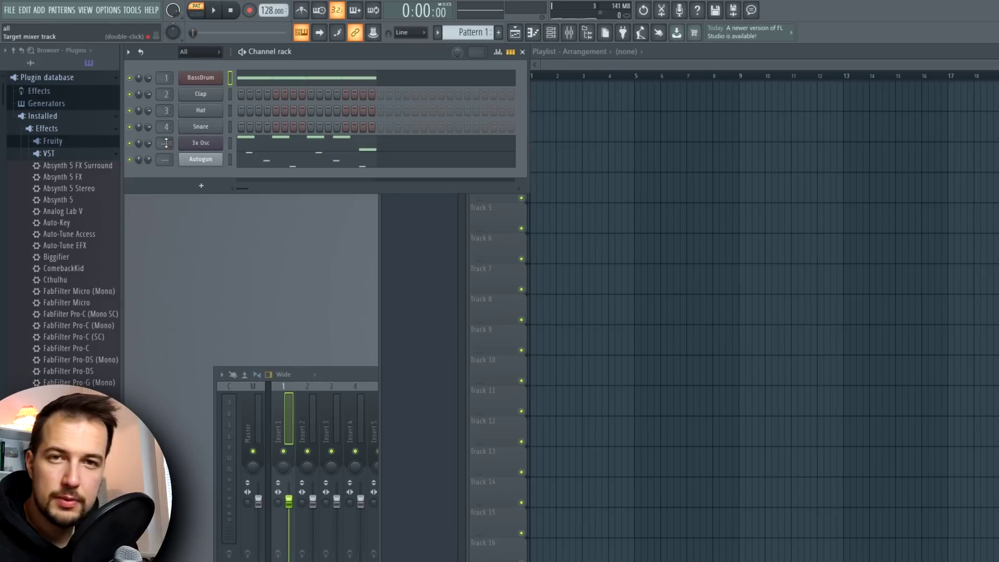
Step: Assign 3x Osc to mixer track 5 and Autogun to mixer track 6
drag(167, 142, 167, 136)
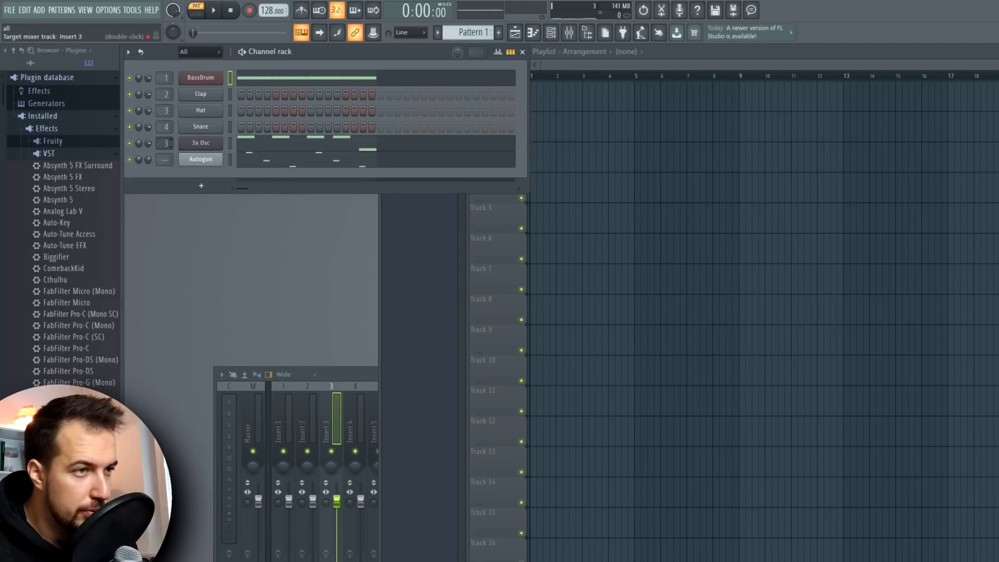
drag(166, 160, 167, 149)
click(330, 310)
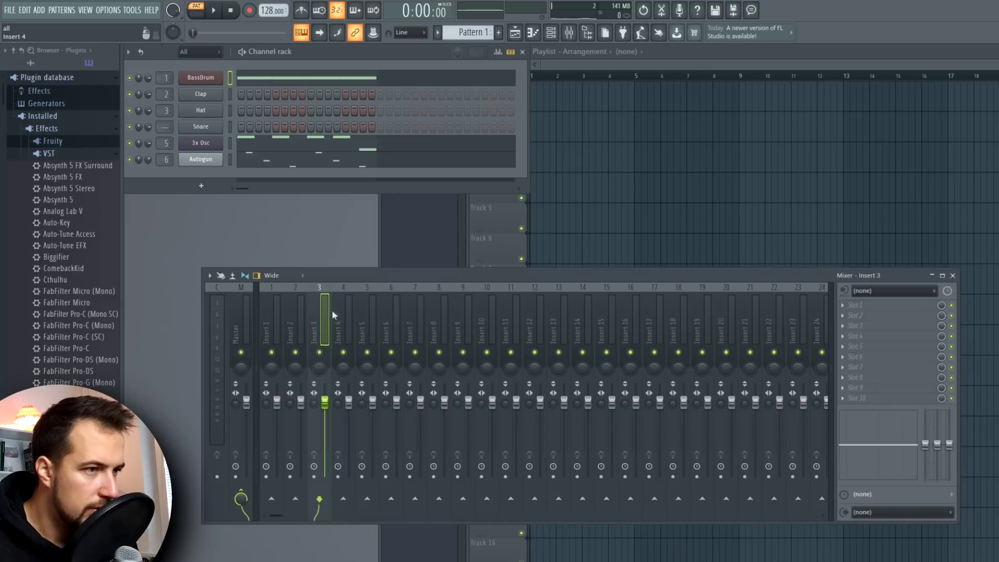
Step: Name mixer track 4 SD in red and route mixer tracks 5 and 6 only to it
right_click(346, 298)
click(368, 321)
right_click(344, 498)
click(360, 506)
right_click(344, 500)
click(358, 511)
Step: Insert Fruity Love Philter in slot 10 of the SD track with the Sidechain Classic Smooth preset, and play the result
click(867, 399)
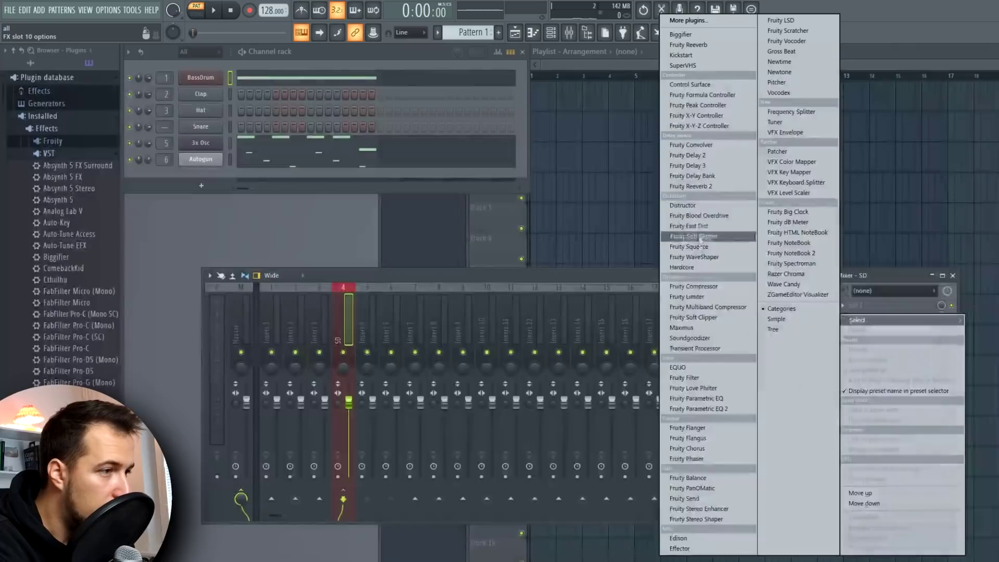
click(710, 390)
click(177, 143)
mouse_move(209, 186)
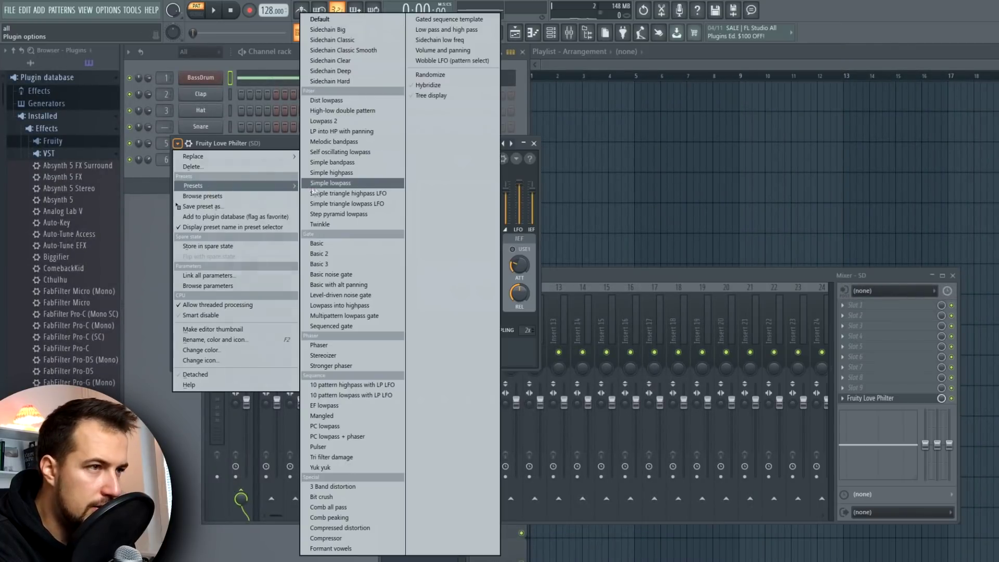
click(364, 50)
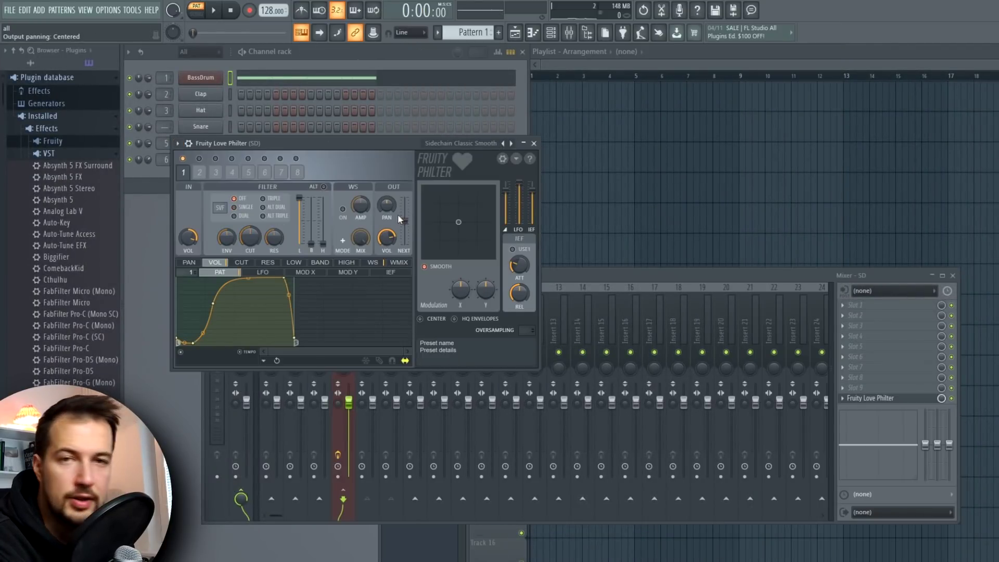
click(534, 143)
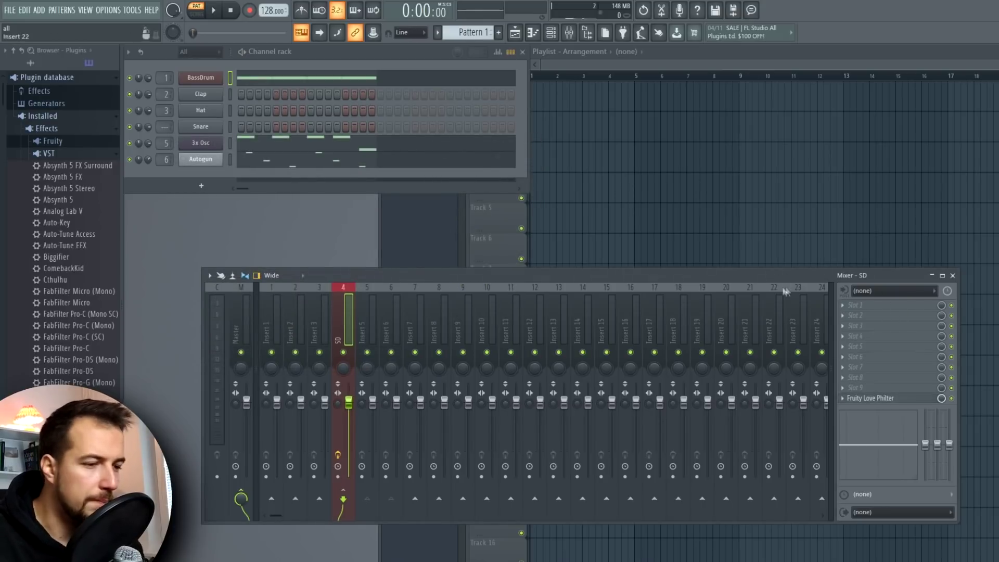
key(space)
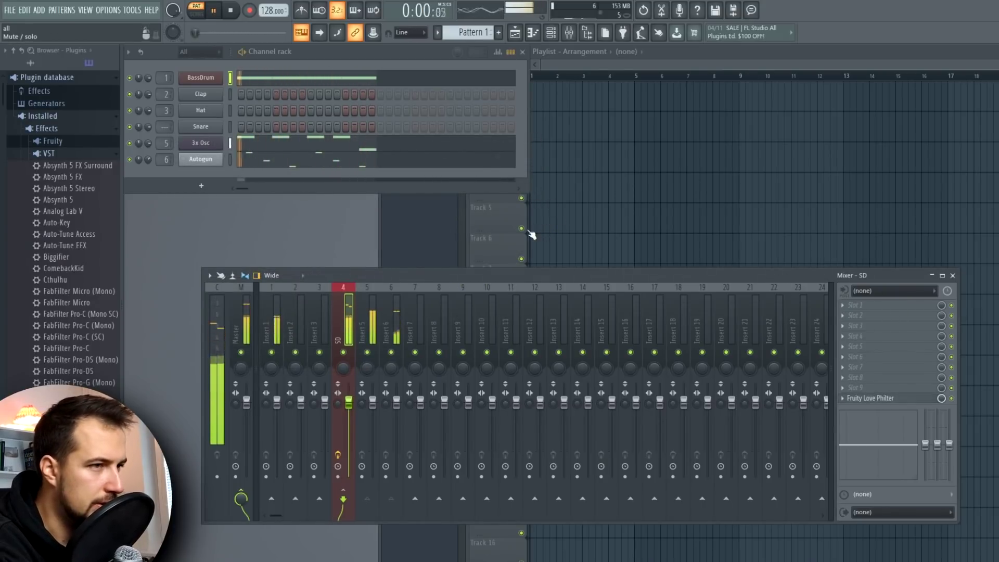
key(space)
key(F9)
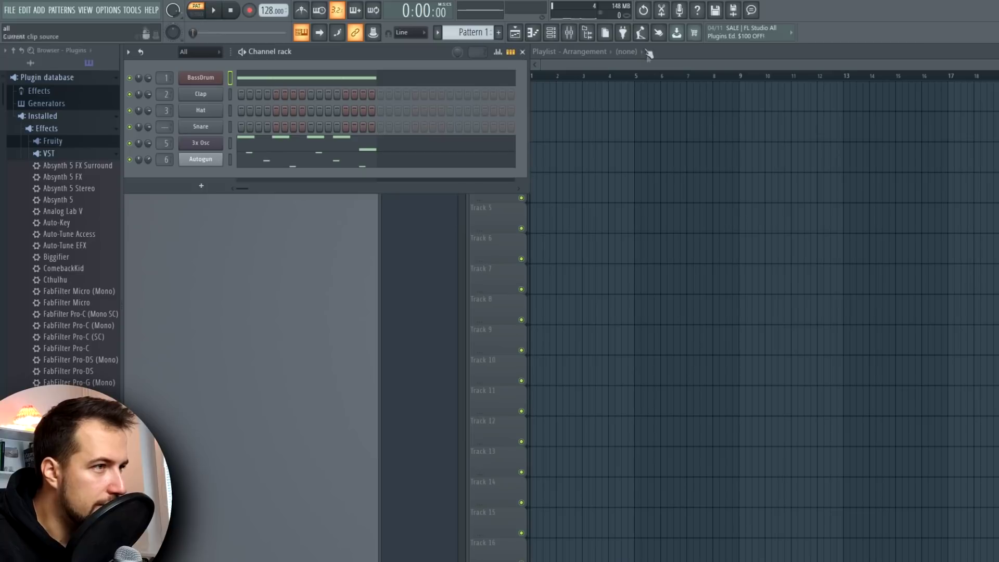
Step: Add a BeepMap instrument channel, adjust its length and set its frequency range to 13%
click(627, 36)
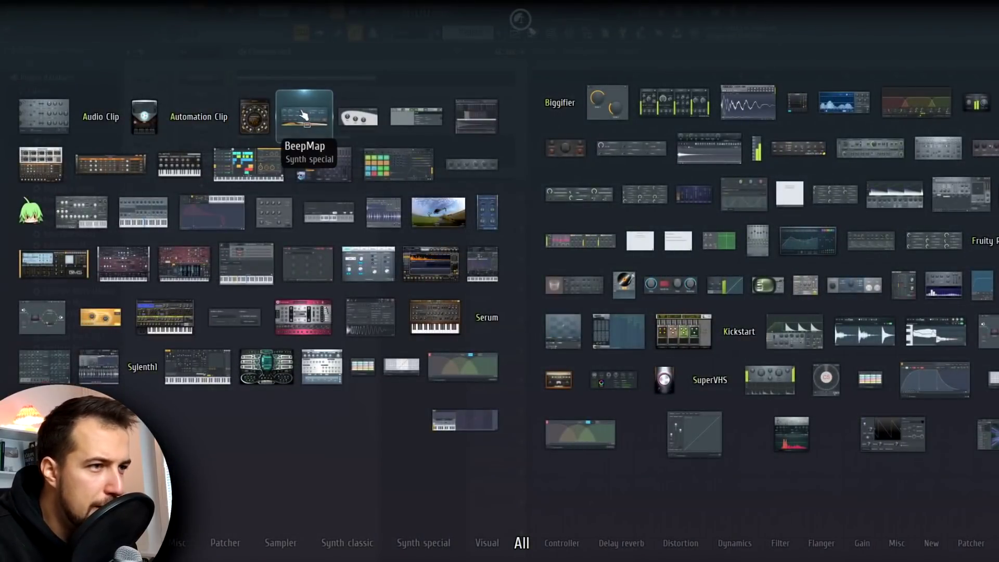
click(306, 116)
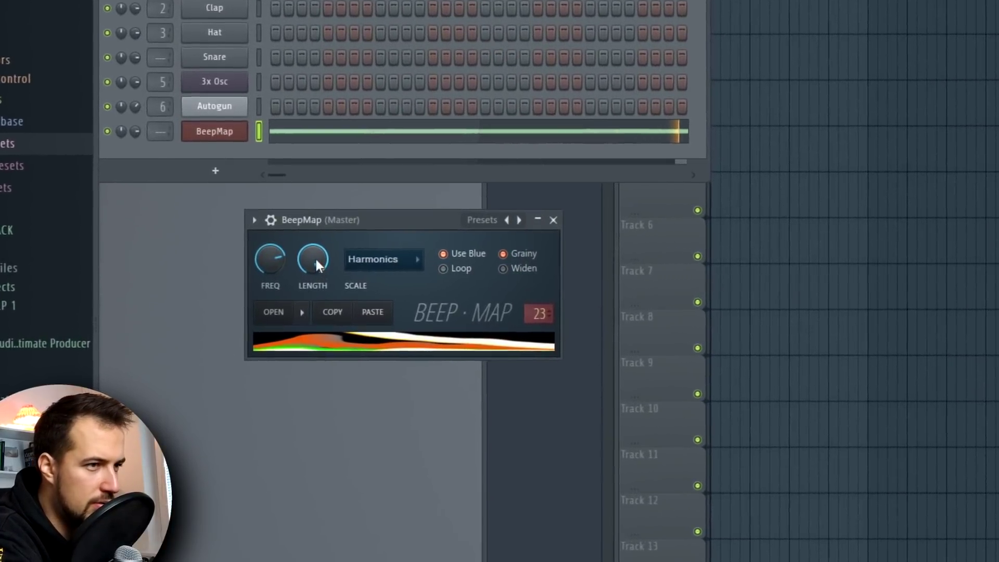
drag(315, 257, 314, 235)
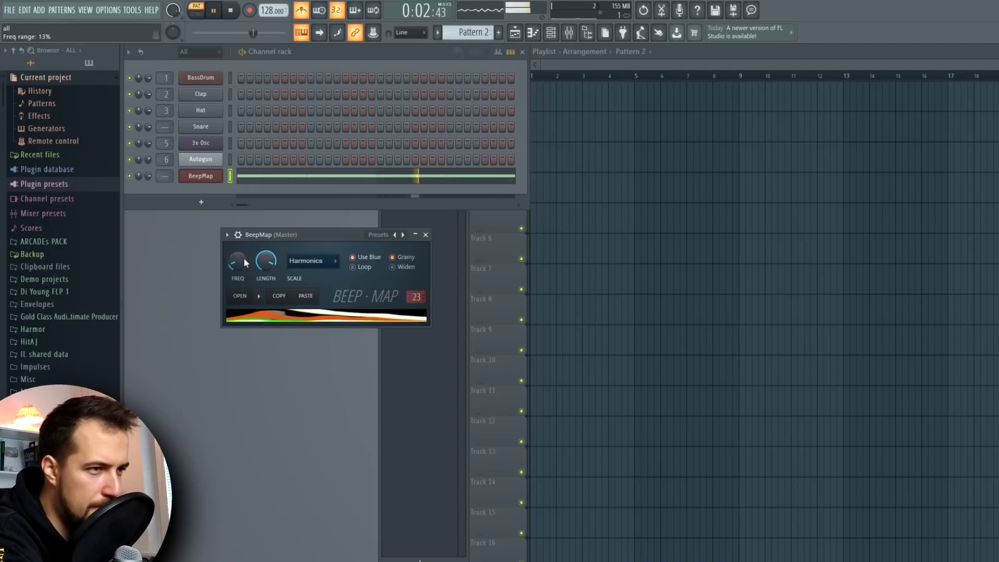
click(427, 235)
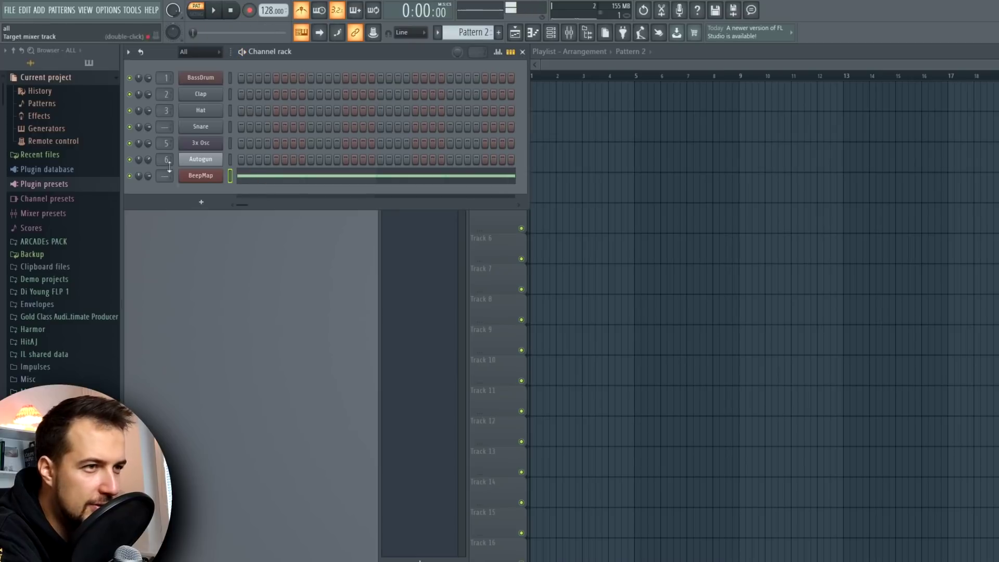
Step: Assign BeepMap to mixer track 7, and place Pattern 2 twice in a row on playlist track 2
click(200, 175)
key(F9)
drag(602, 108, 547, 143)
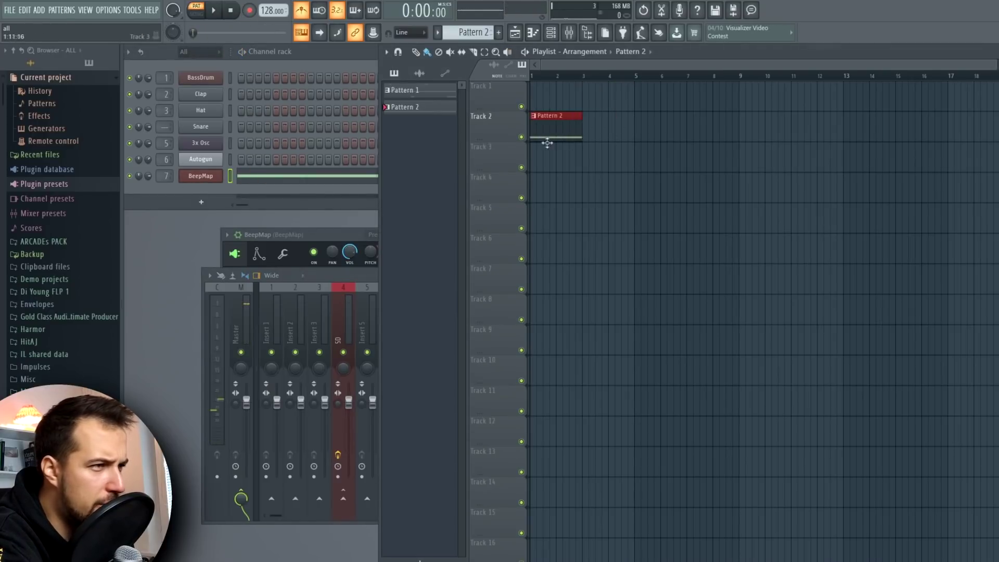
key(ctrl+b)
Step: Place Pattern 1 on playlist track 1, repeat it across the first four bars, and play the arrangement
click(405, 90)
click(536, 96)
key(space)
key(ctrl+b)
key(ctrl+b)
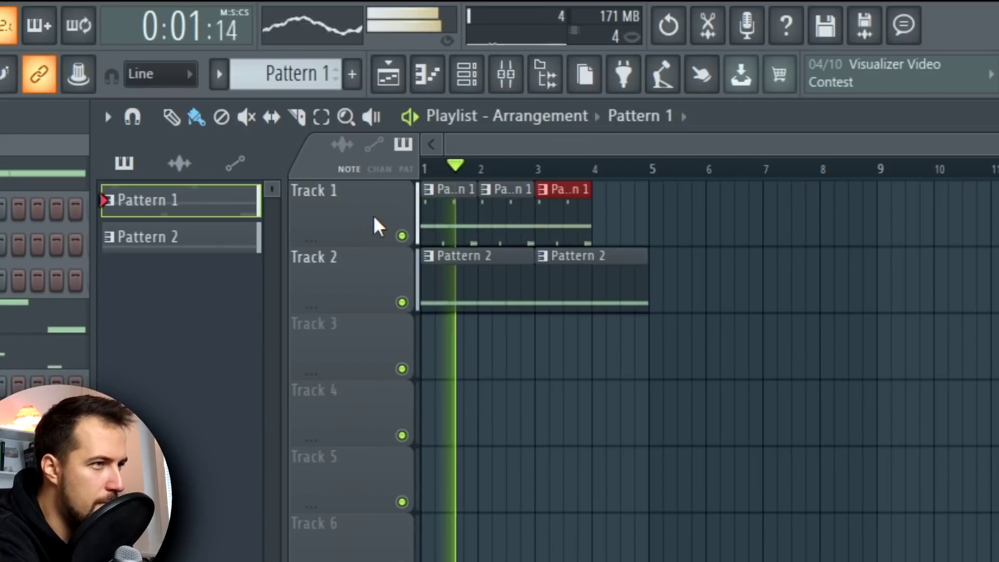
Step: Add a BooBass channel and place its Pattern 3 on playlist track 3, repeated over four bars
key(F8)
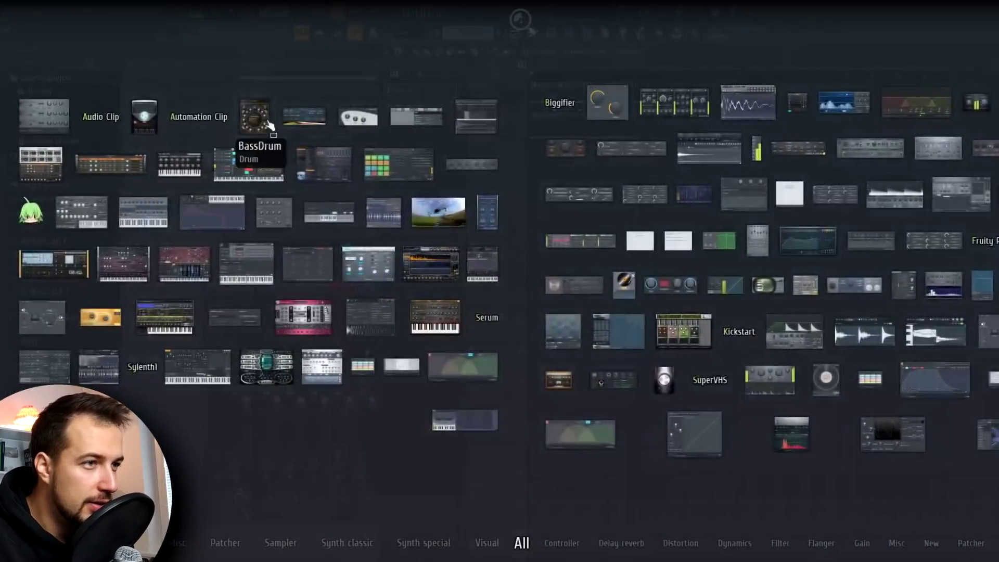
drag(359, 119, 207, 188)
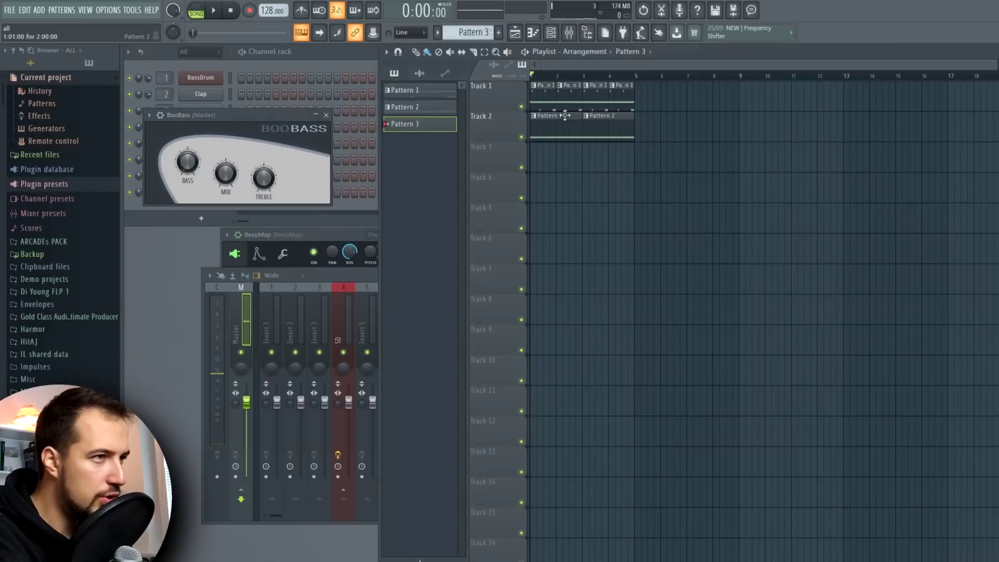
click(232, 140)
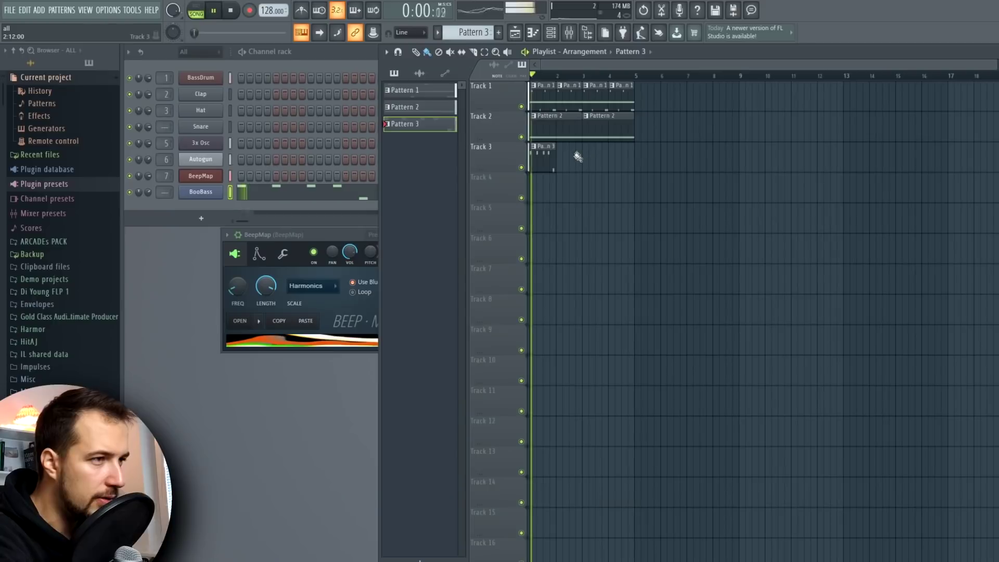
drag(537, 171, 593, 182)
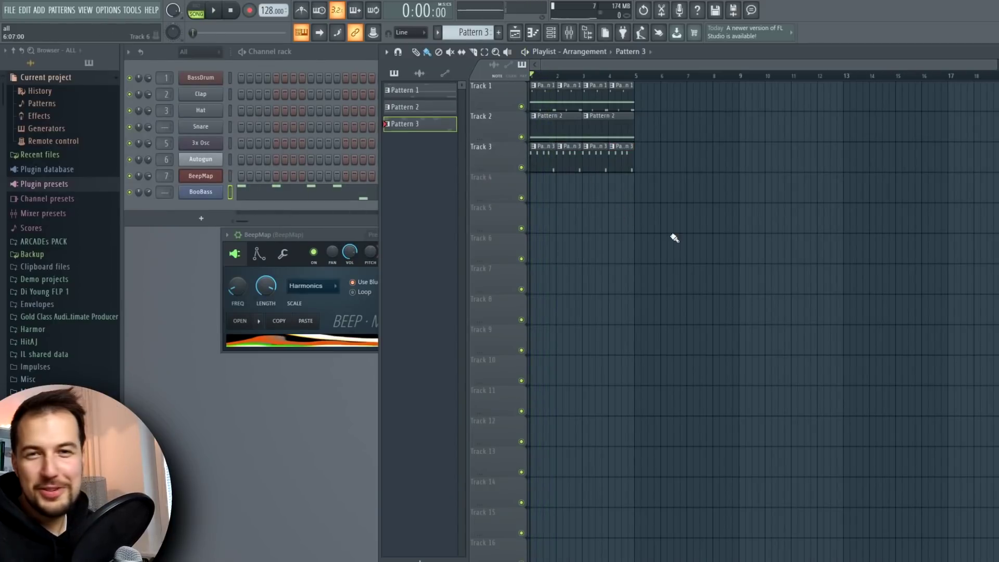
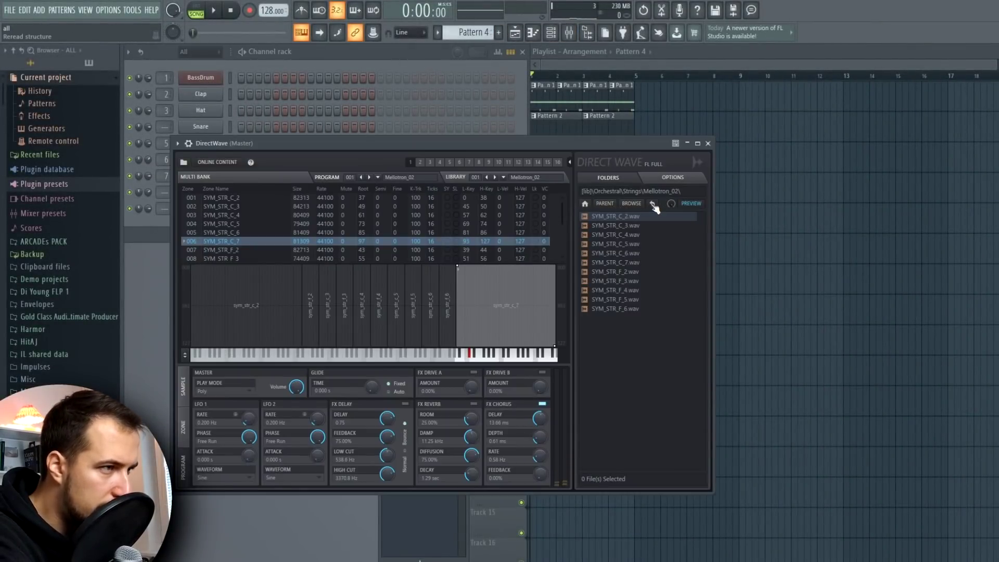
Step: Draw a four-bar D5 note for DirectWave in Pattern 4, audition it, and place the pattern on playlist track 4
key(F7)
drag(177, 164, 998, 164)
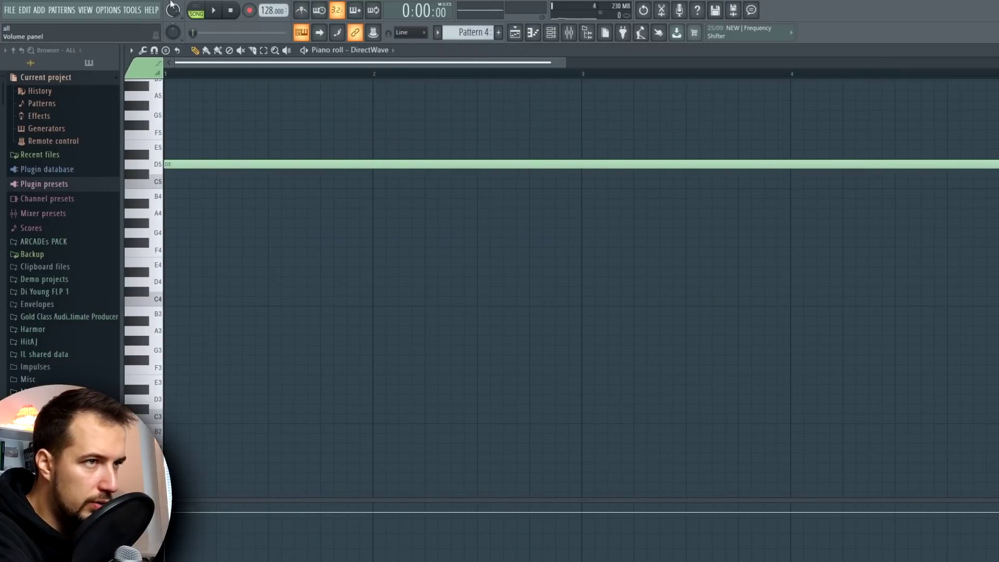
click(215, 11)
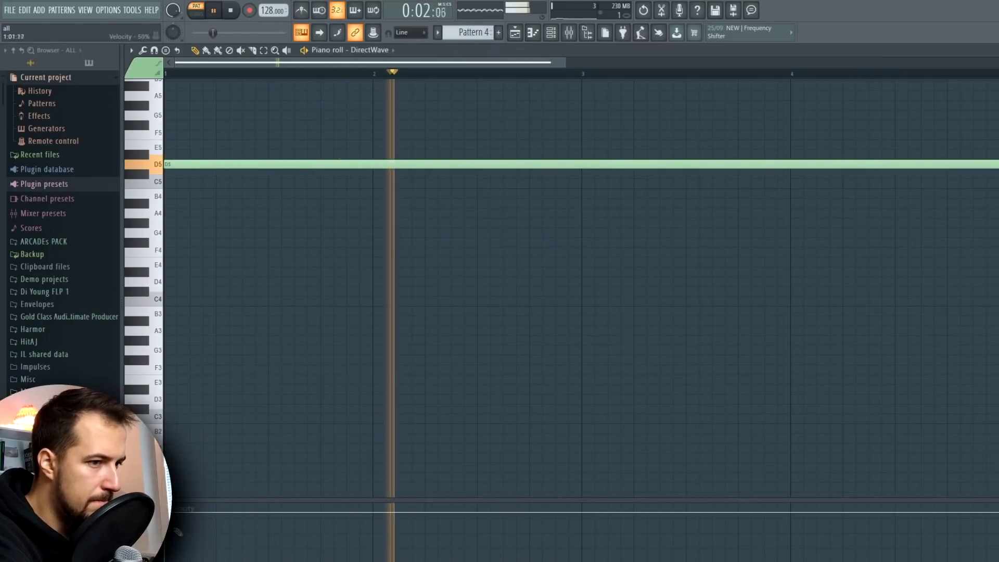
key(space)
key(F7)
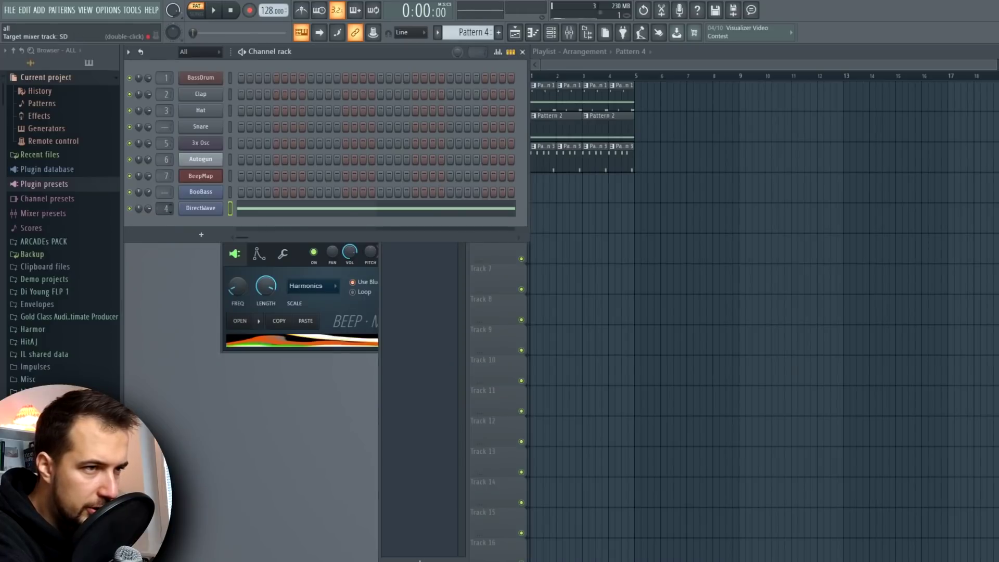
click(541, 188)
key(space)
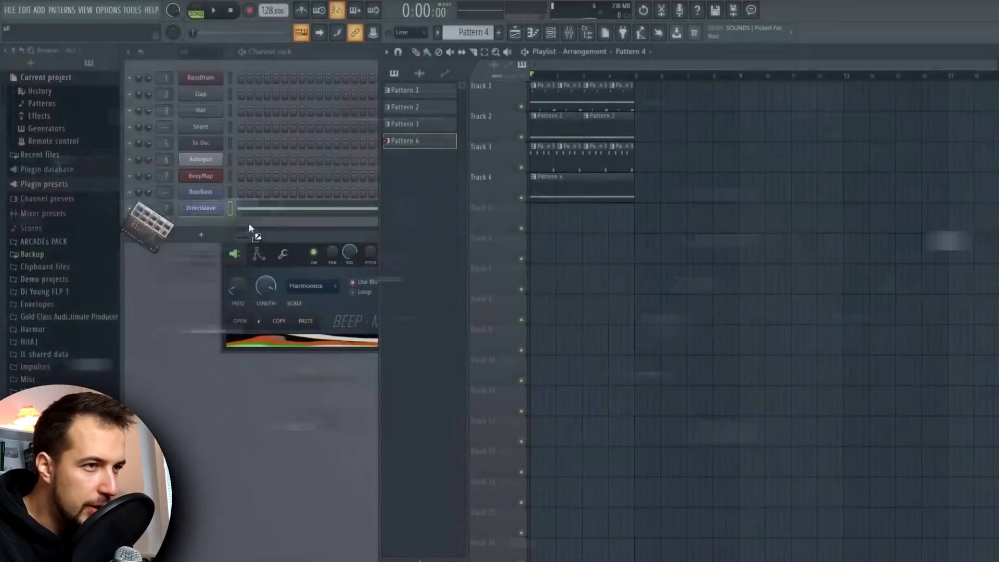
Step: Add a Drumaxx channel and load the Dance 06 MC preset from its library
drag(251, 229, 208, 229)
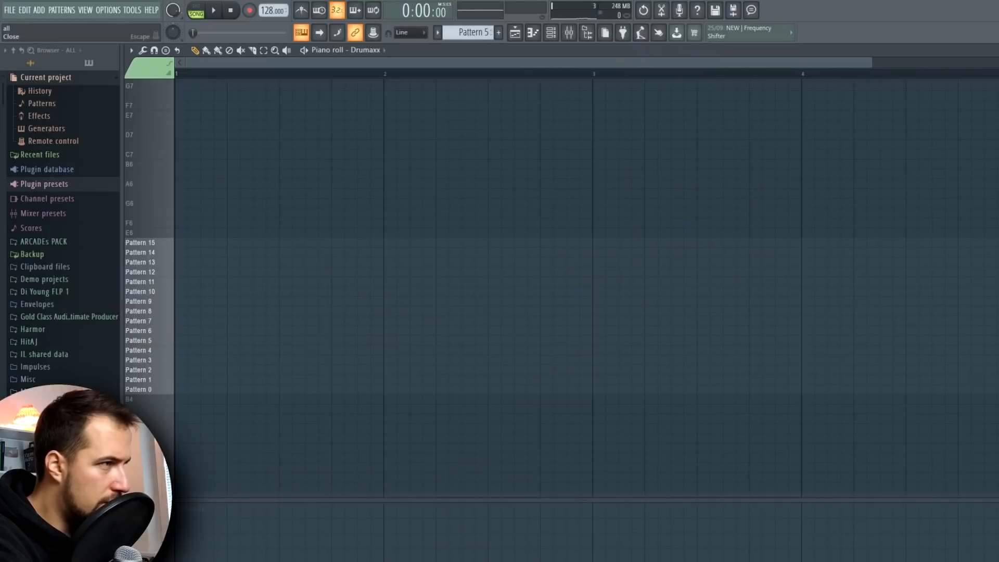
key(Escape)
click(548, 156)
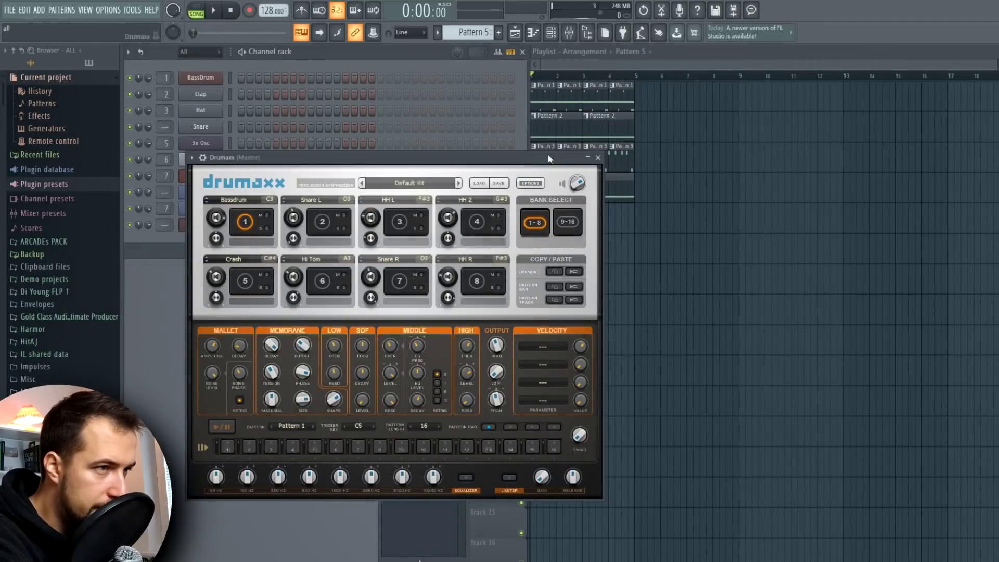
click(440, 179)
click(322, 245)
double_click(449, 269)
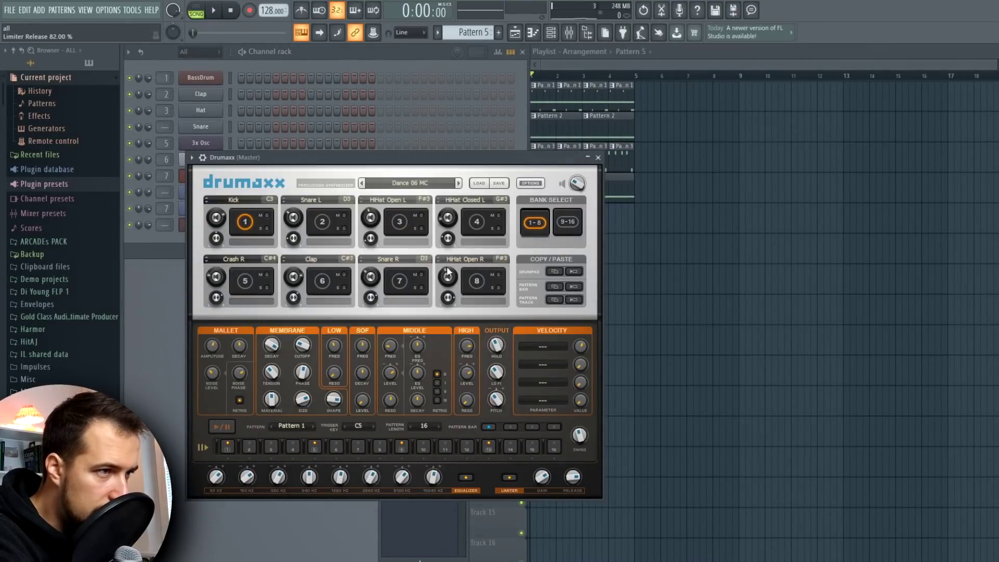
Step: Play Pattern 5 and switch Drumaxx to the Dance 07 MC preset
key(F7)
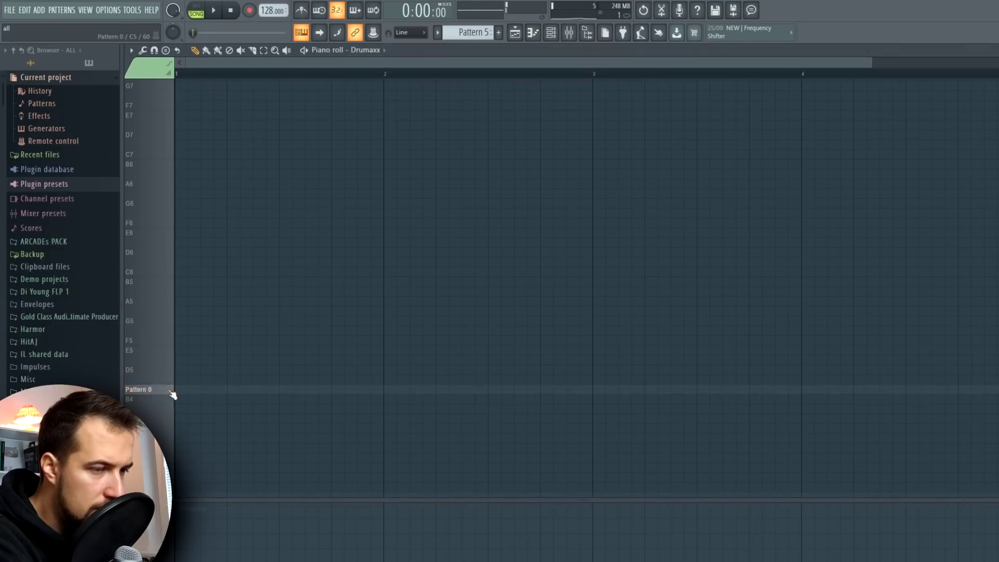
key(Escape)
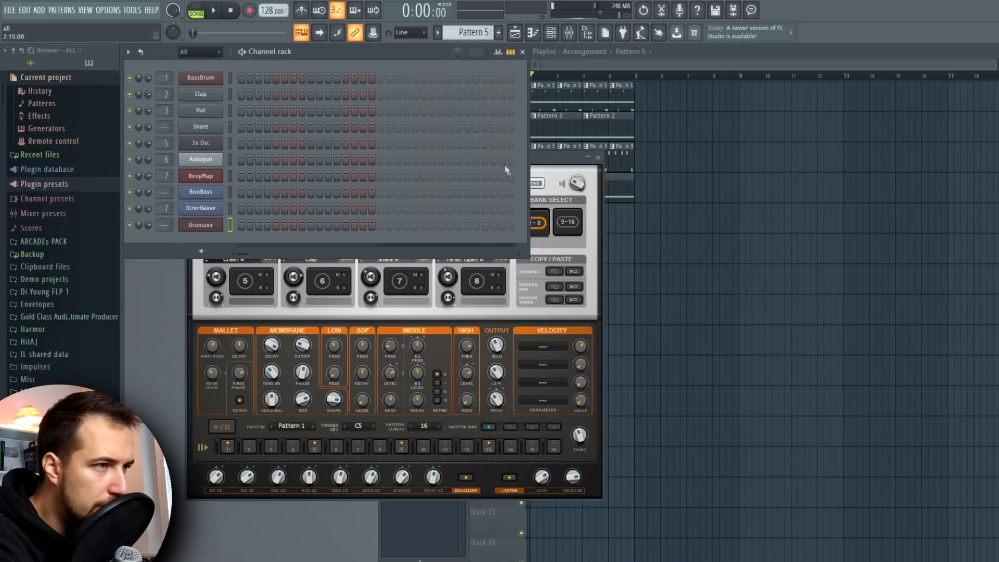
key(l)
key(space)
click(552, 159)
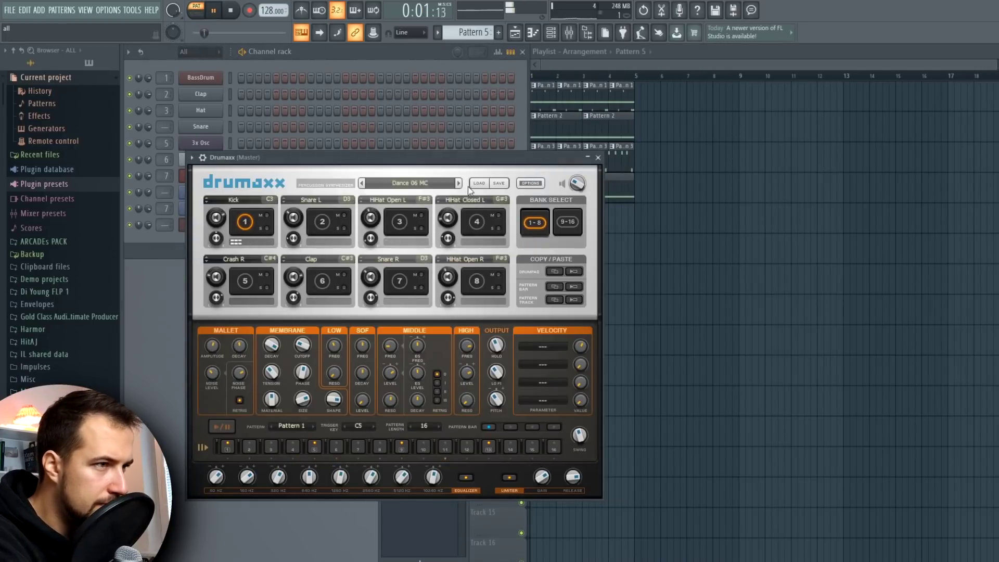
click(459, 184)
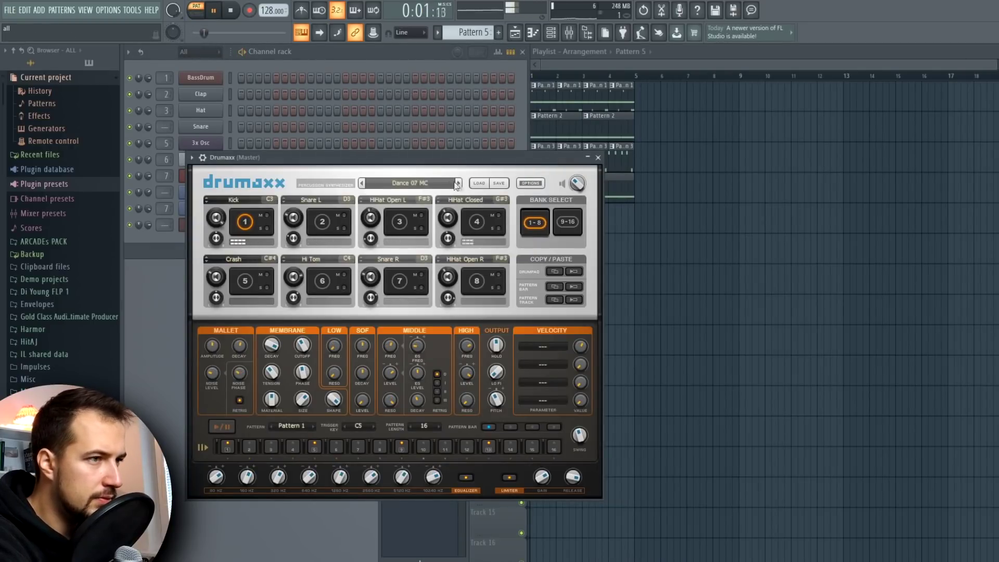
click(433, 185)
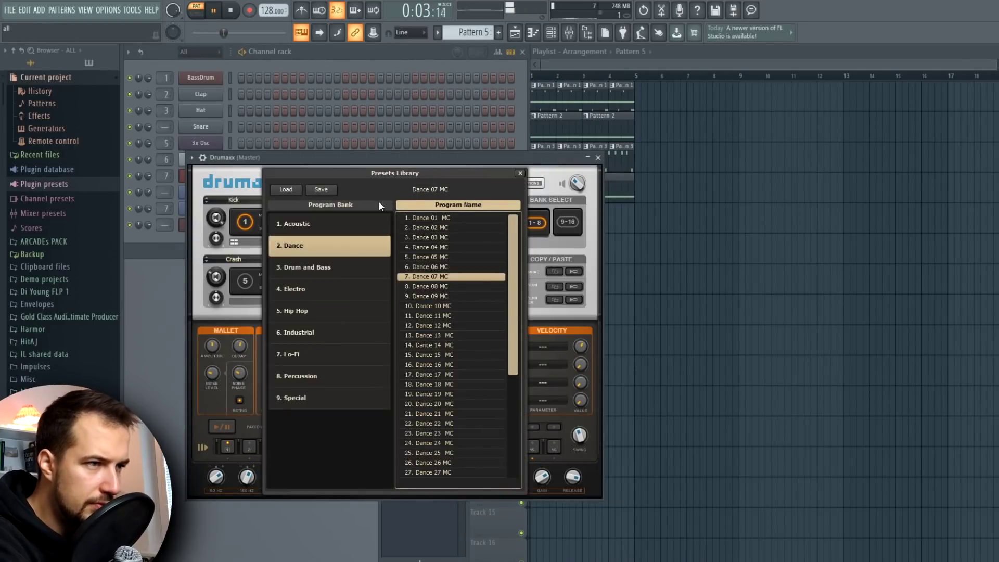
key(Escape)
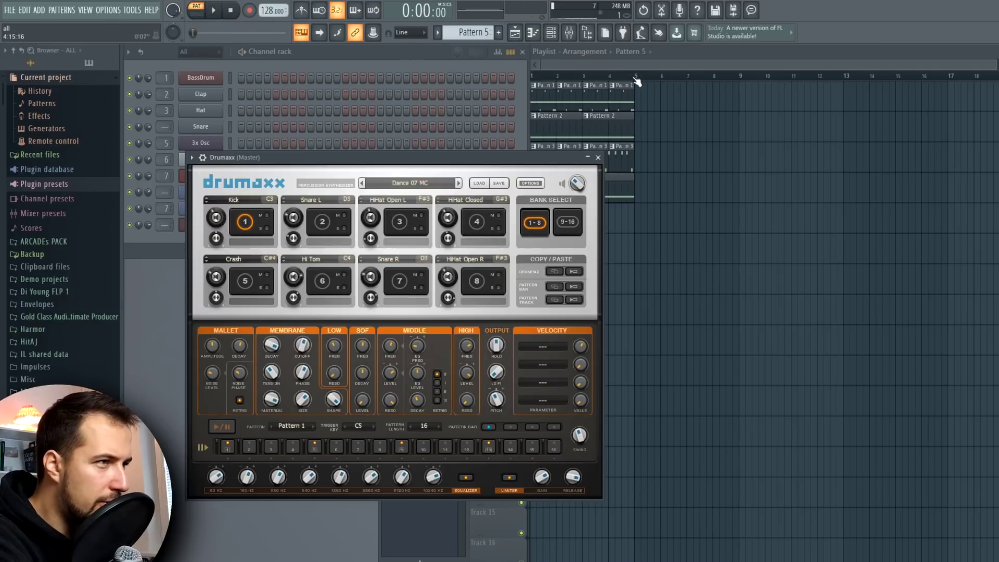
Step: Create an automation clip for the Drumaxx membrane cutoff over the first four bars of the playlist, and play the result
drag(637, 79, 532, 78)
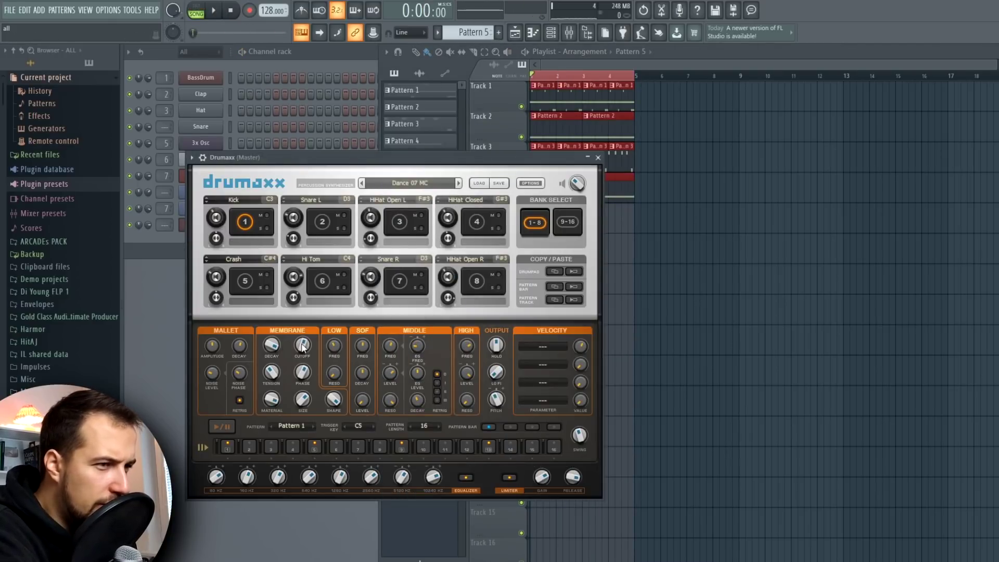
right_click(303, 347)
click(341, 415)
key(space)
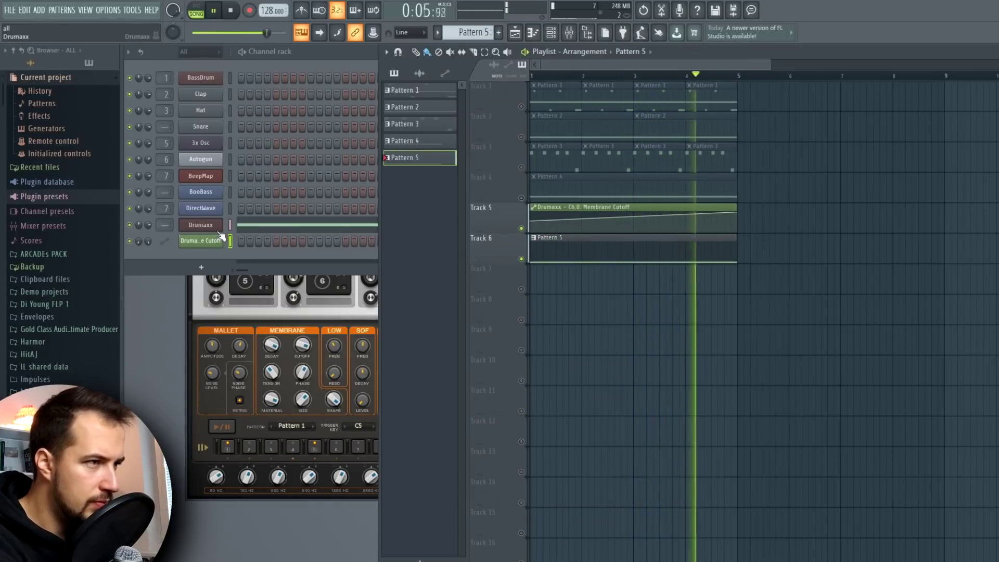
key(space)
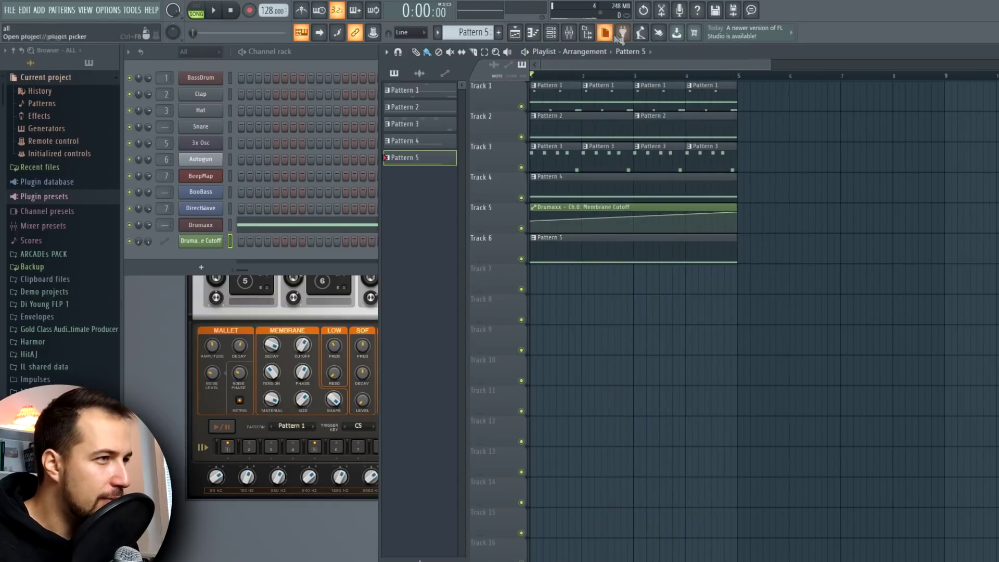
Step: Add a Drumpad channel, load the Epic Crash 05 preset in it, and close the Drumaxx and Drumpad windows
key(shift+F8)
drag(109, 168, 208, 252)
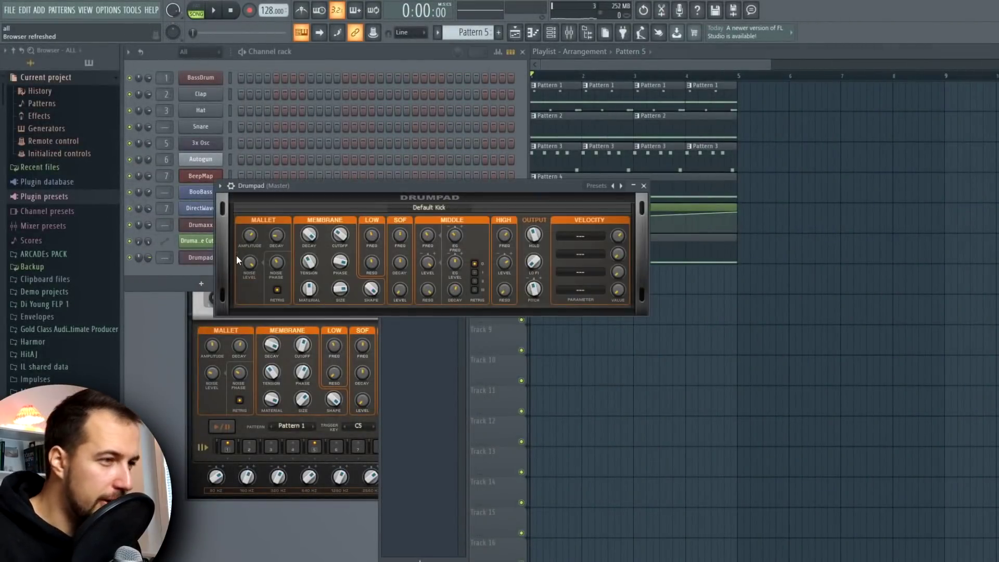
click(188, 334)
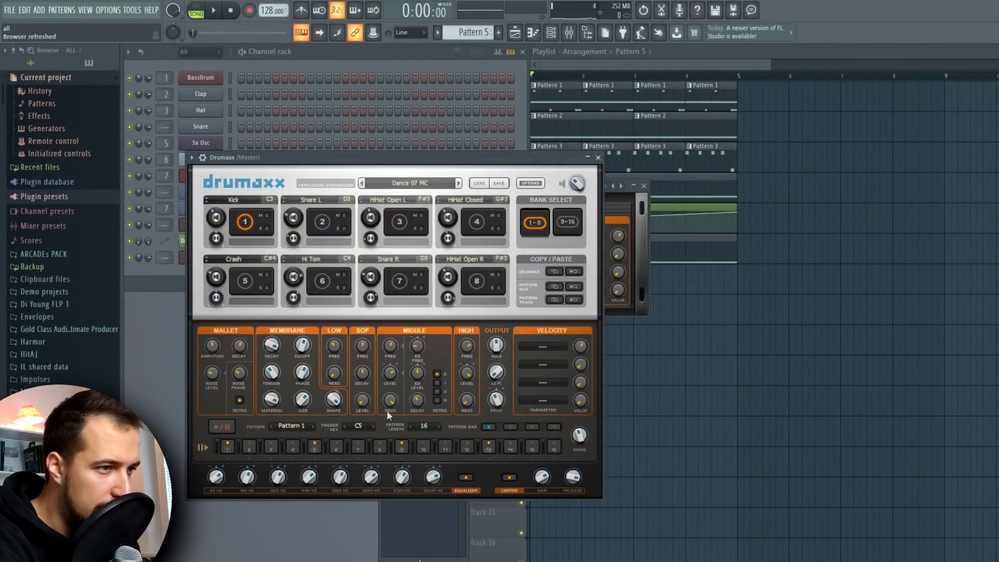
click(598, 158)
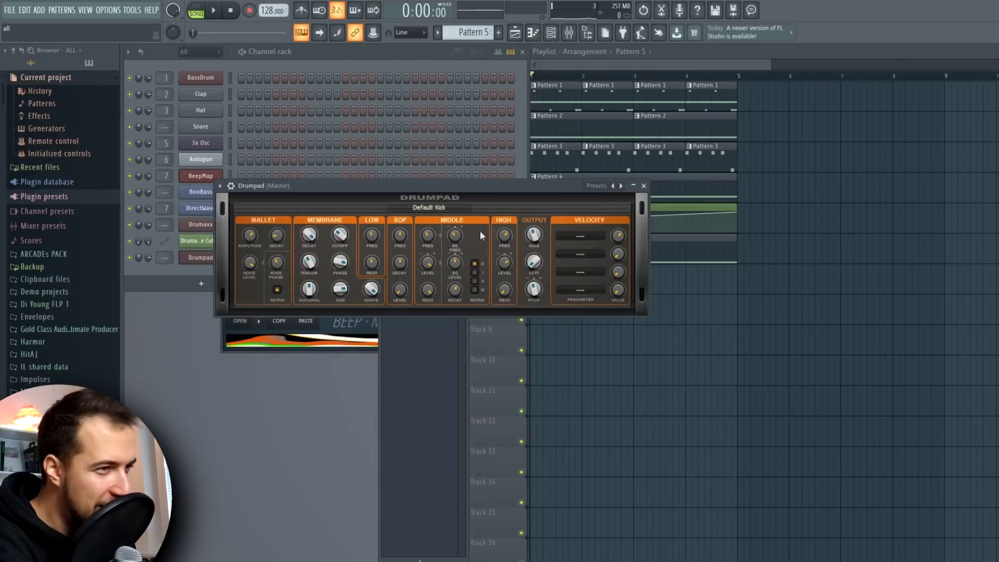
click(603, 188)
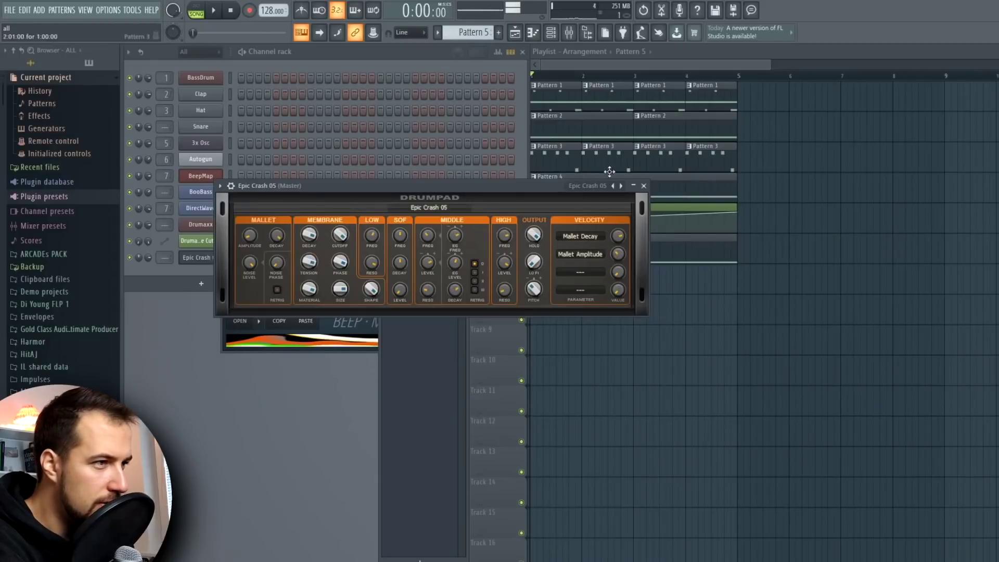
click(645, 187)
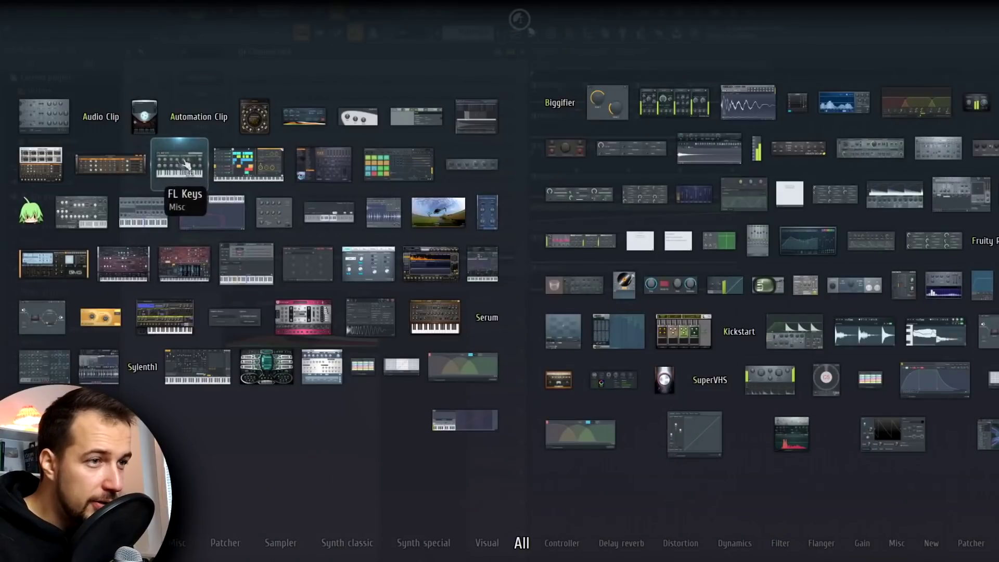
Step: Add an FL Keys channel with the Grand Piano sound for Pattern 7 and close its window
drag(186, 166, 214, 273)
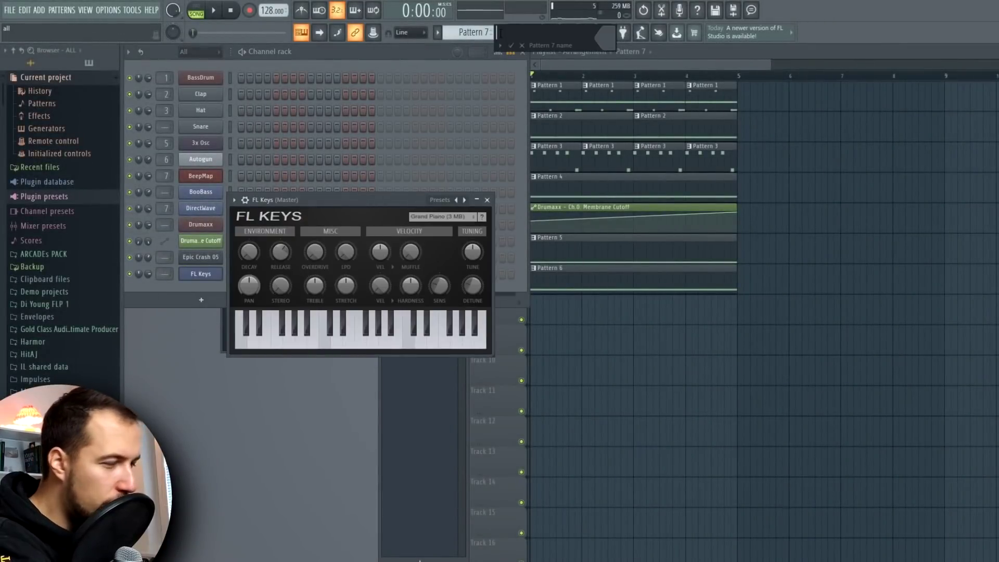
click(478, 197)
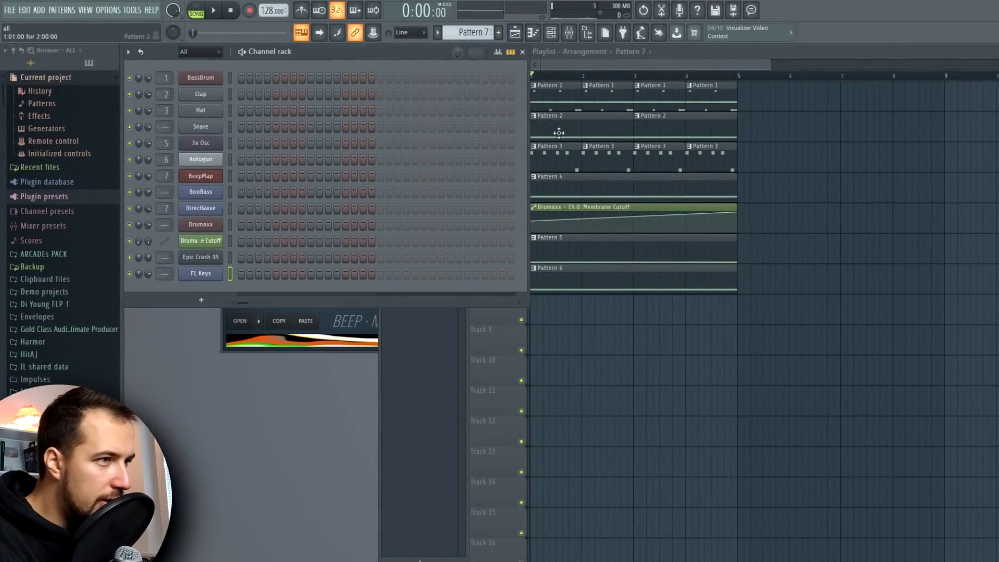
click(544, 160)
click(498, 32)
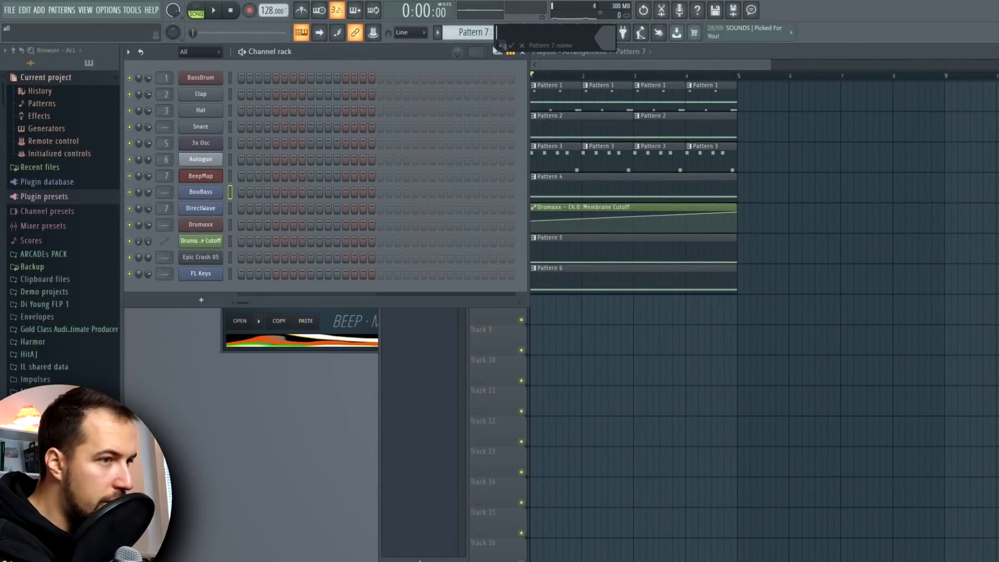
Step: Stack D5, F5 and A5 over the FL Keys D4 notes and A4, C5 and E5 over the A3 note, and play the pattern
key(F7)
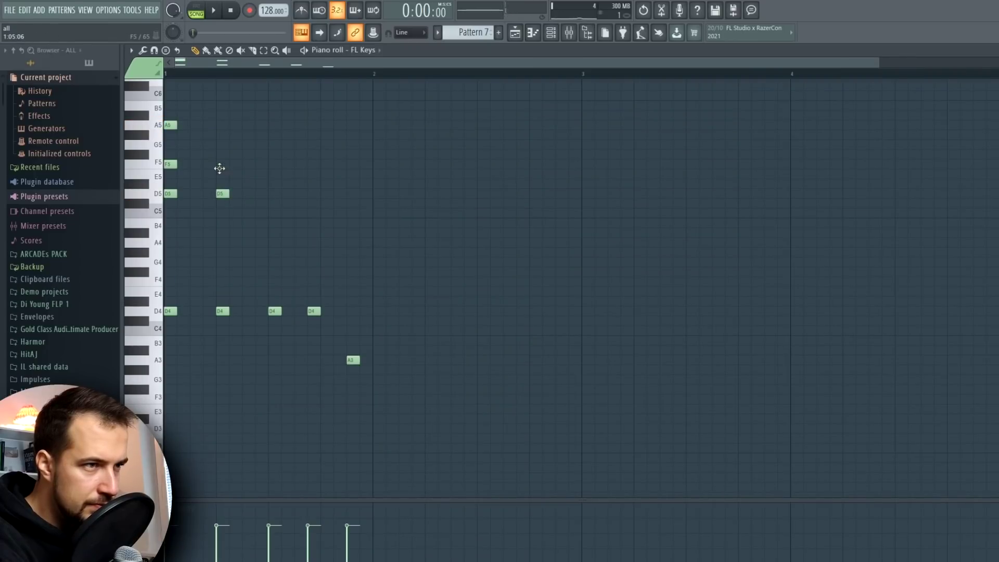
click(205, 7)
key(space)
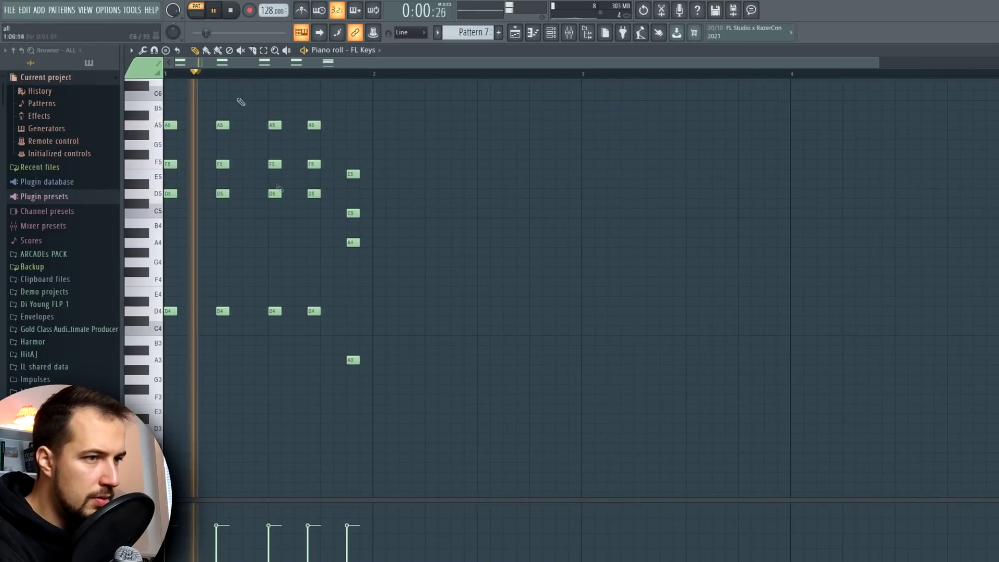
Step: Place Pattern 7 on playlist track 8, repeated across the first four bars, and play the arrangement
key(F7)
key(l)
drag(536, 304, 616, 358)
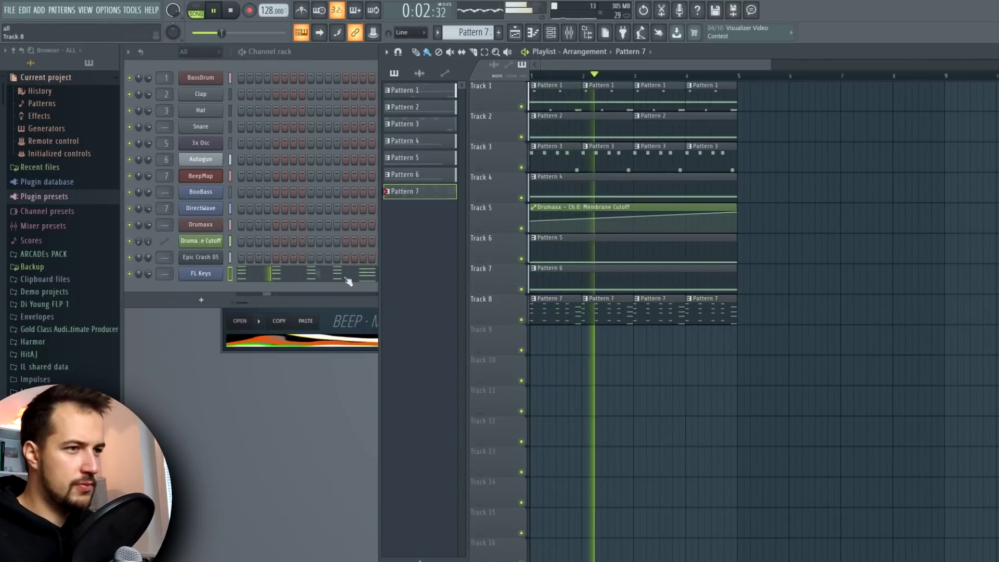
key(F7)
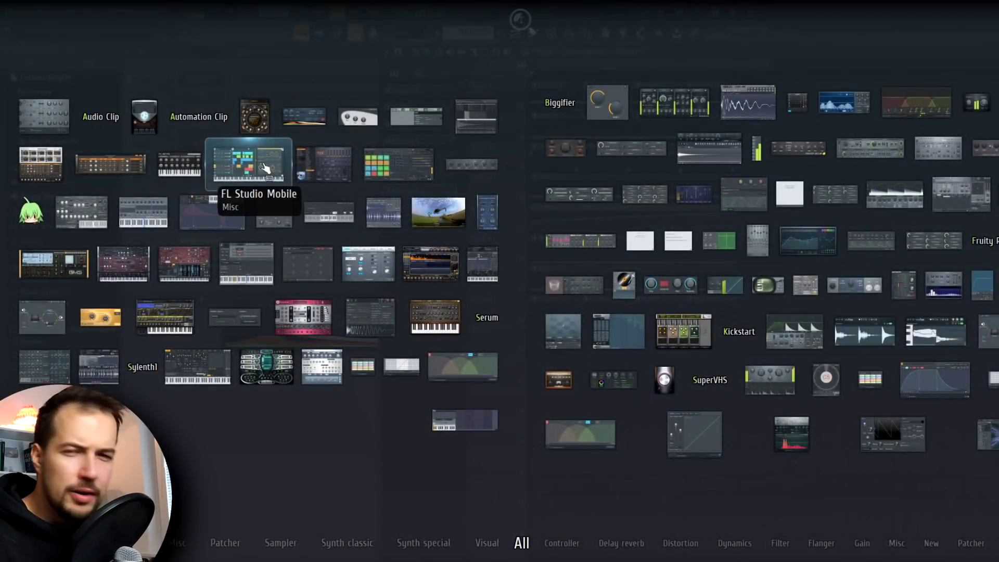
Step: Add an FL Studio Mobile channel for Pattern 8, replace its Drums clip with an empty Lead clip, and close its window
drag(265, 168, 206, 284)
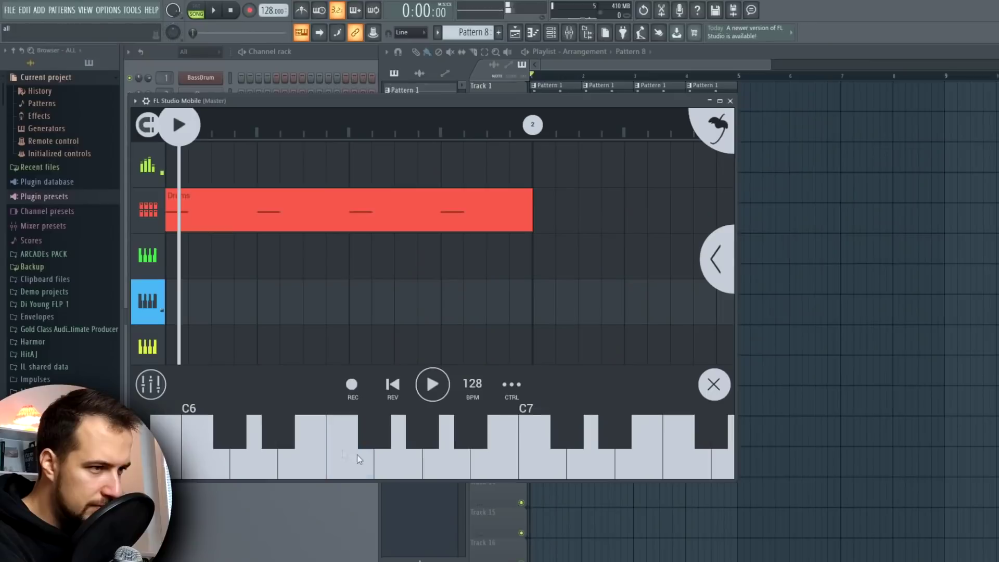
click(196, 211)
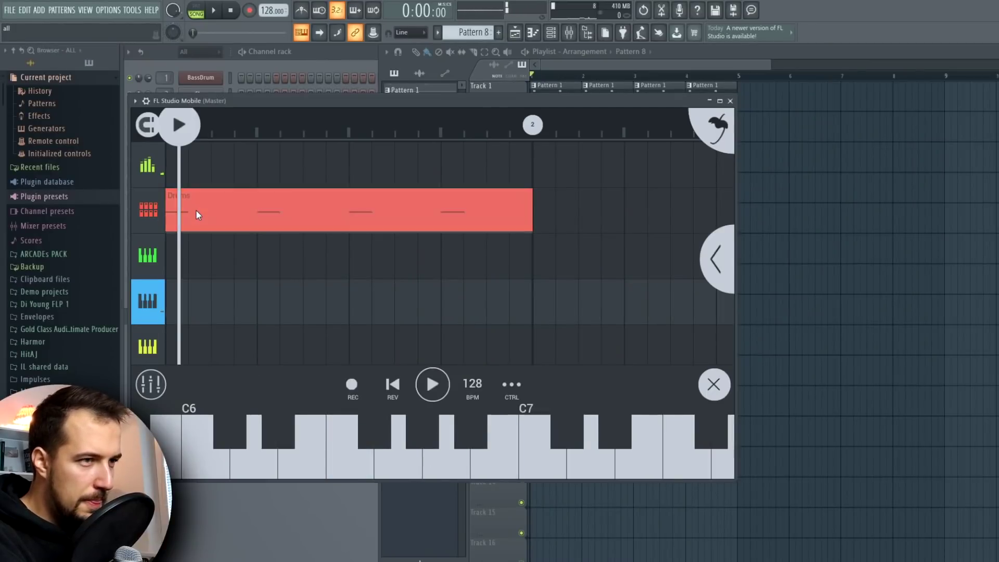
key(Delete)
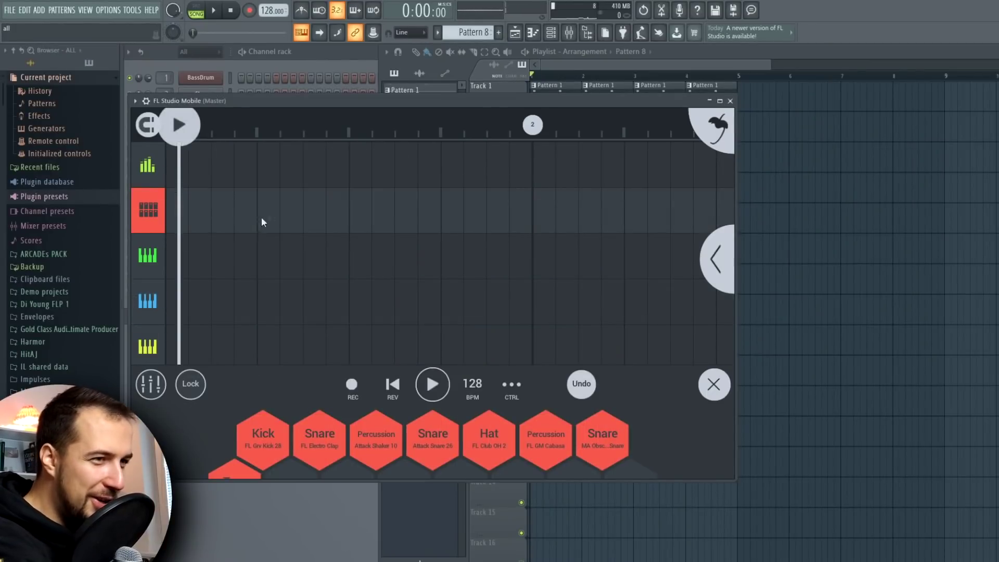
click(156, 297)
click(175, 298)
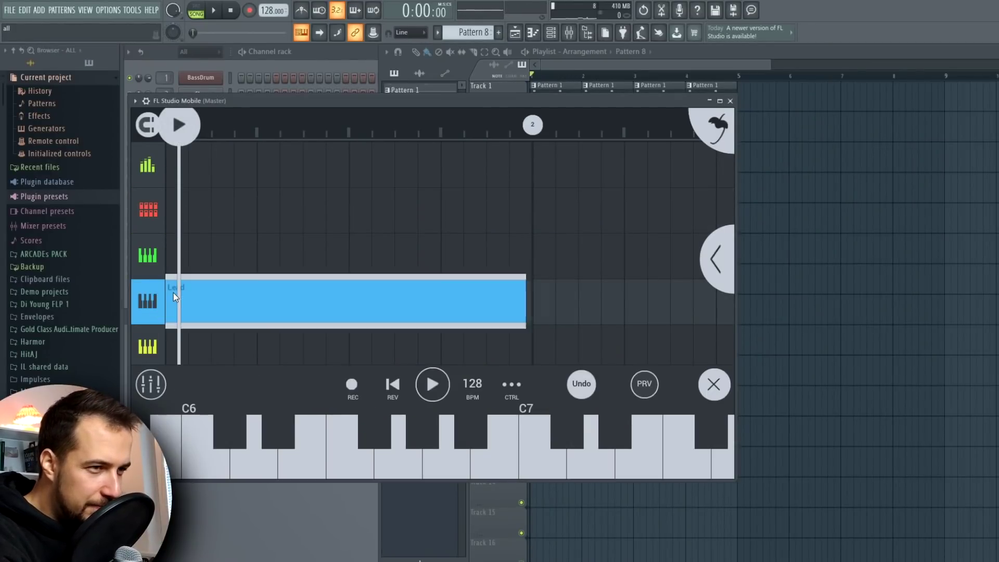
double_click(214, 299)
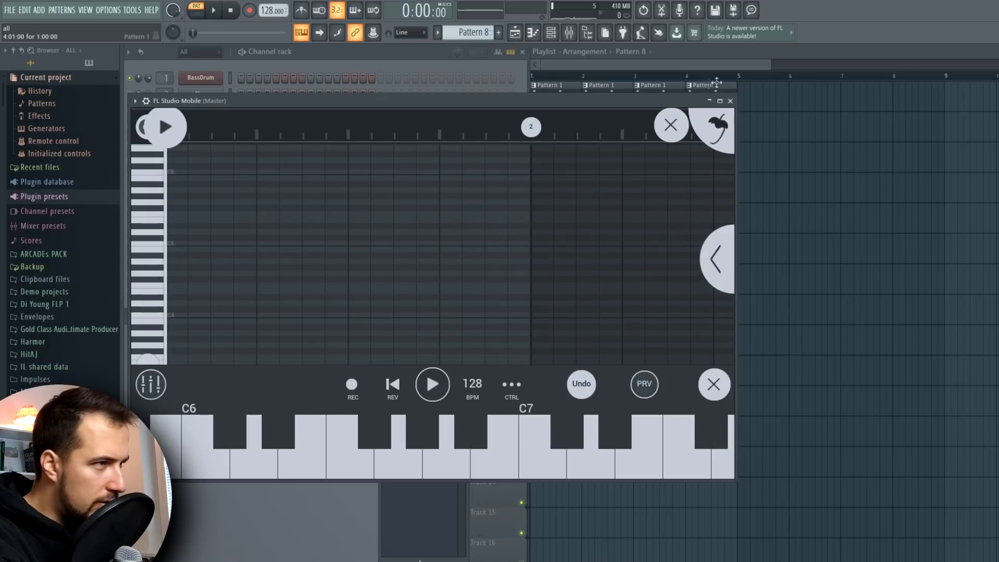
click(730, 101)
Step: Write short D6, F6 and A6 notes for FL Studio Mobile in the piano roll and play the pattern
right_click(211, 287)
click(240, 290)
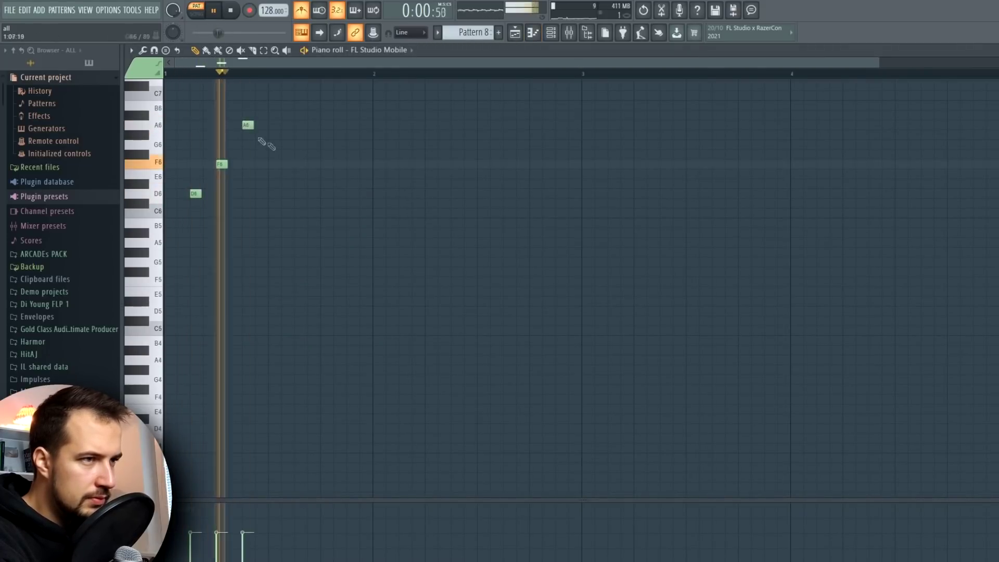
key(space)
key(space)
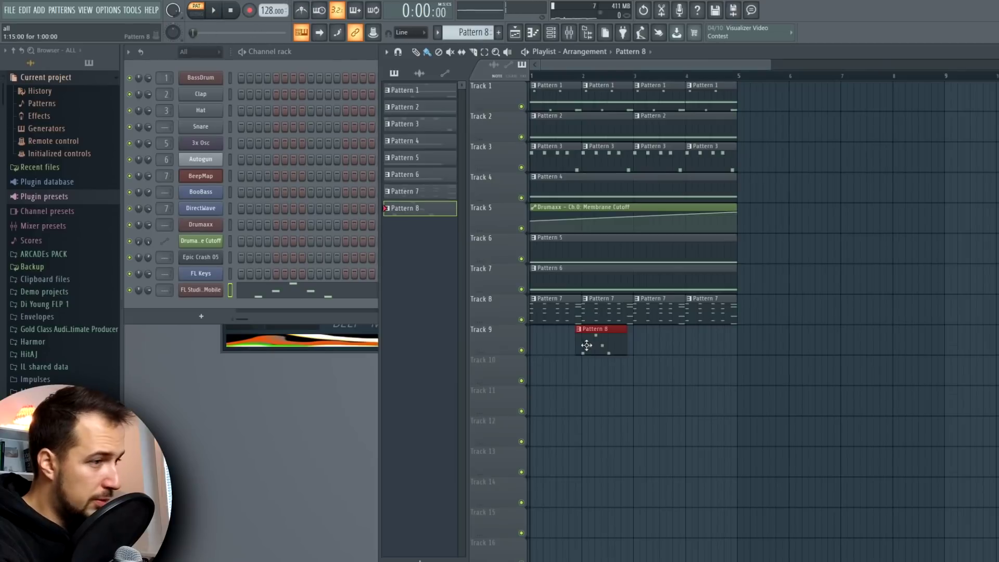
Step: Place Pattern 8 on playlist track 9, repeated across the first four bars, and play the arrangement
drag(587, 345, 541, 345)
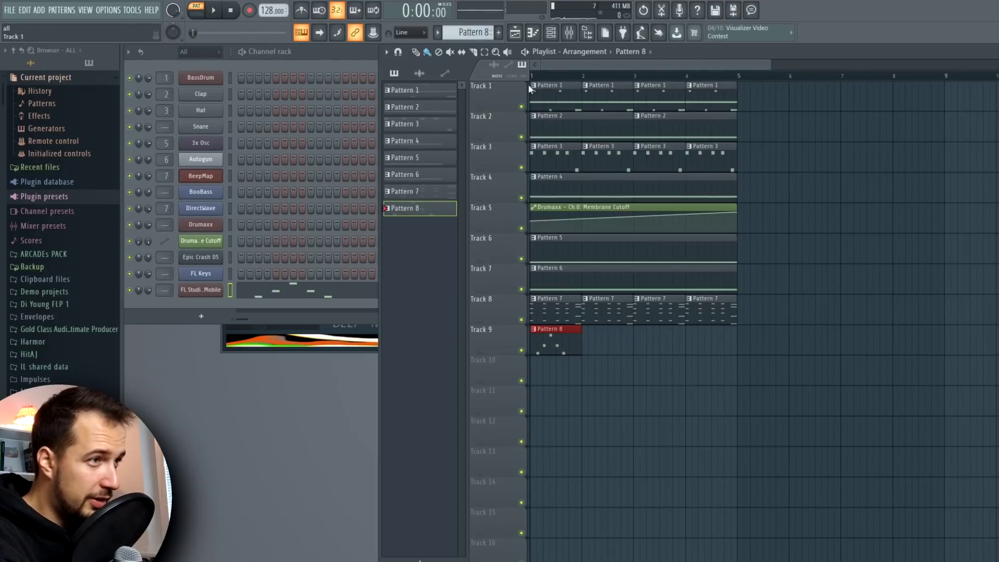
key(space)
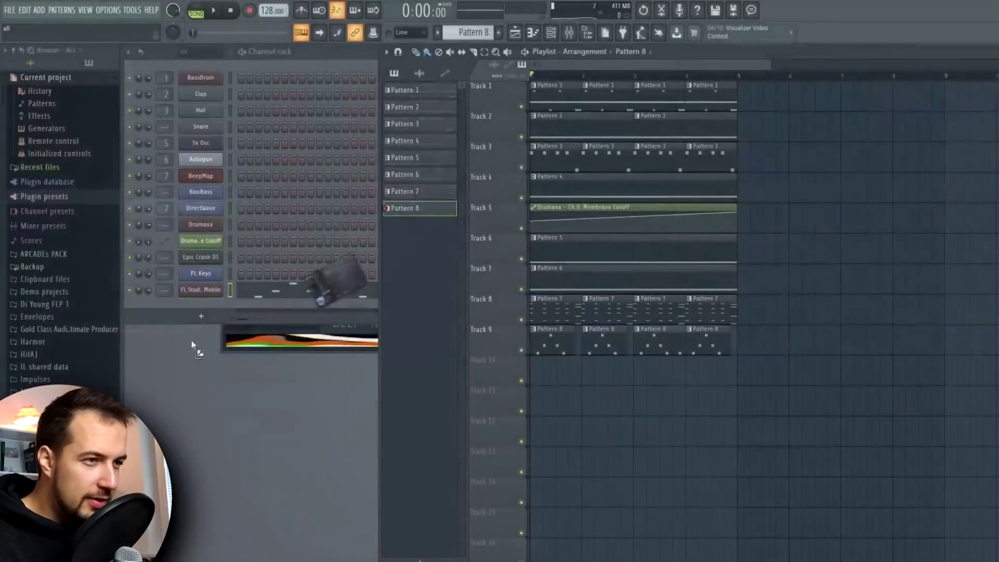
Step: Add the Bright Humbucker AC15 channel for Pattern 9 and an FPC channel with the 909 kit for Pattern 10
click(199, 303)
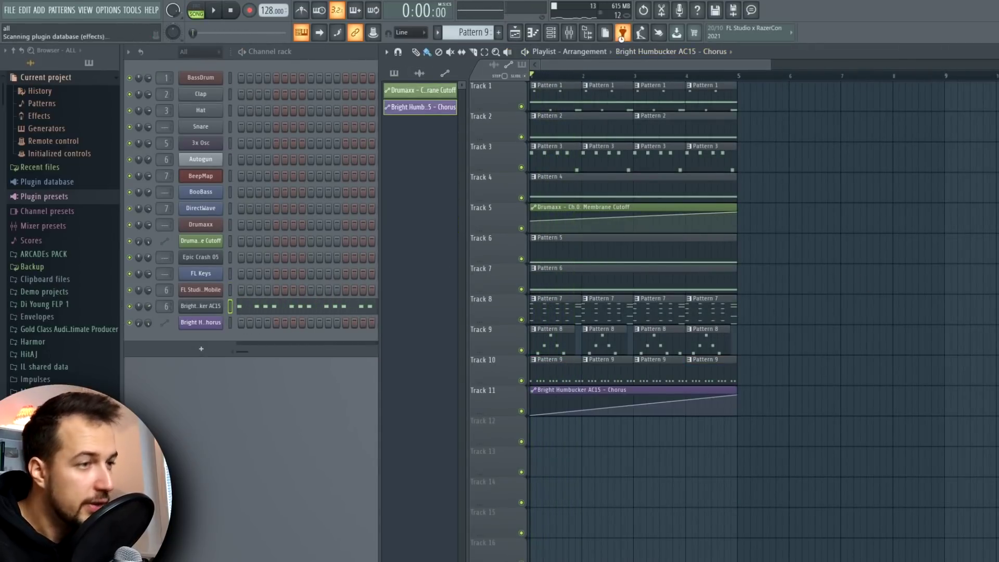
key(F8)
drag(416, 198, 207, 338)
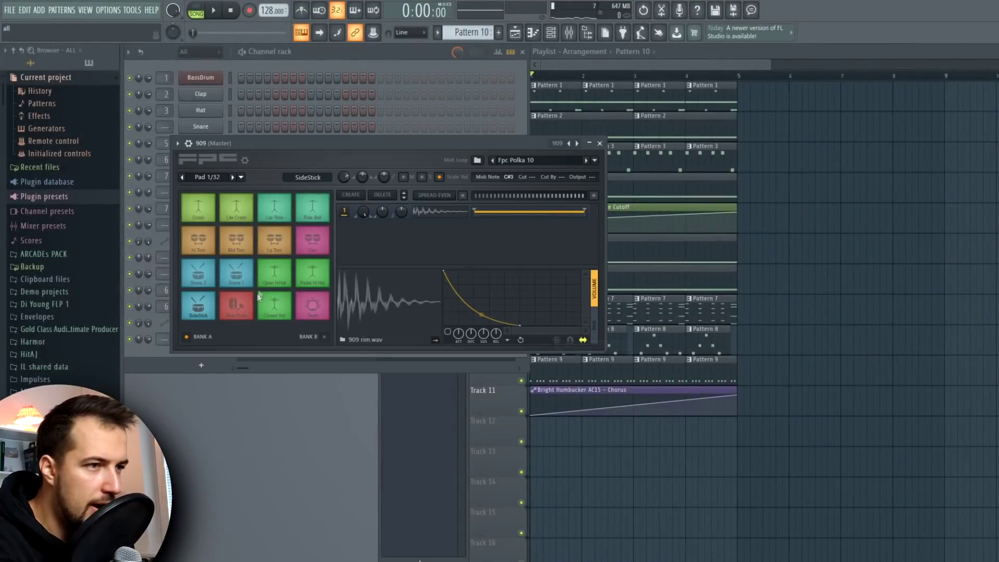
Step: Write a hi-hat and tambourine rhythm for the 909 channel and play it with only tracks 1, 6, 7 and 12 active
click(312, 272)
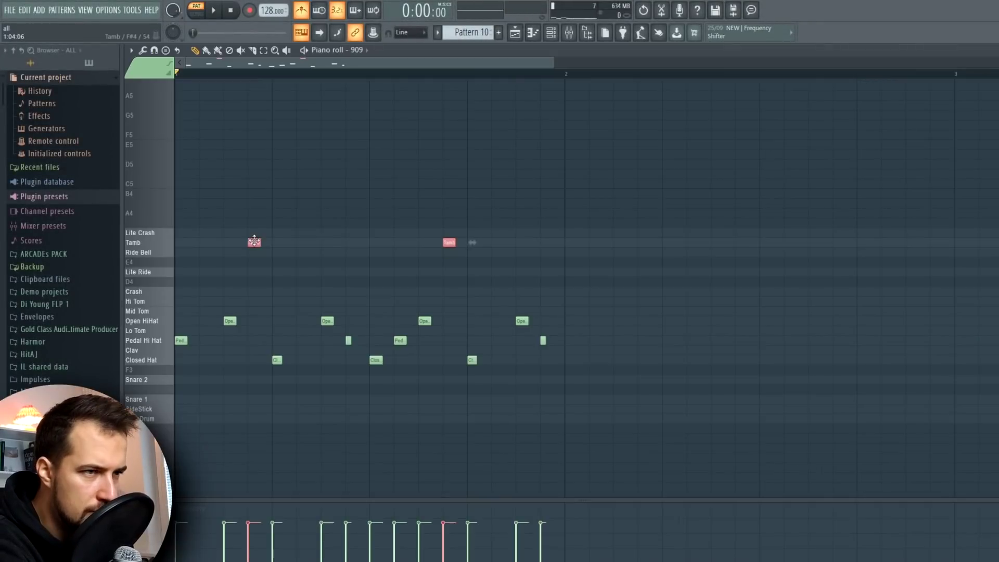
key(space)
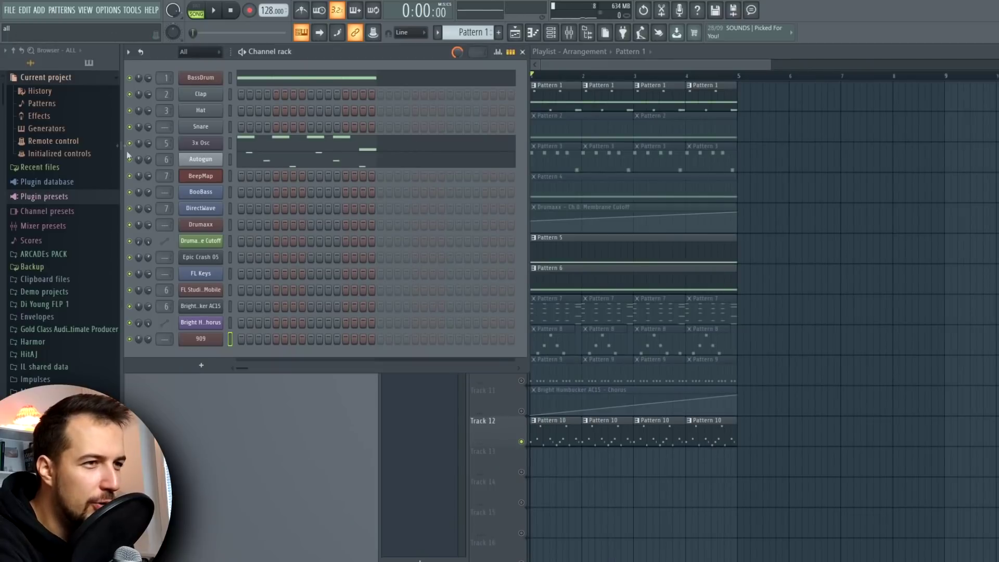
key(F5)
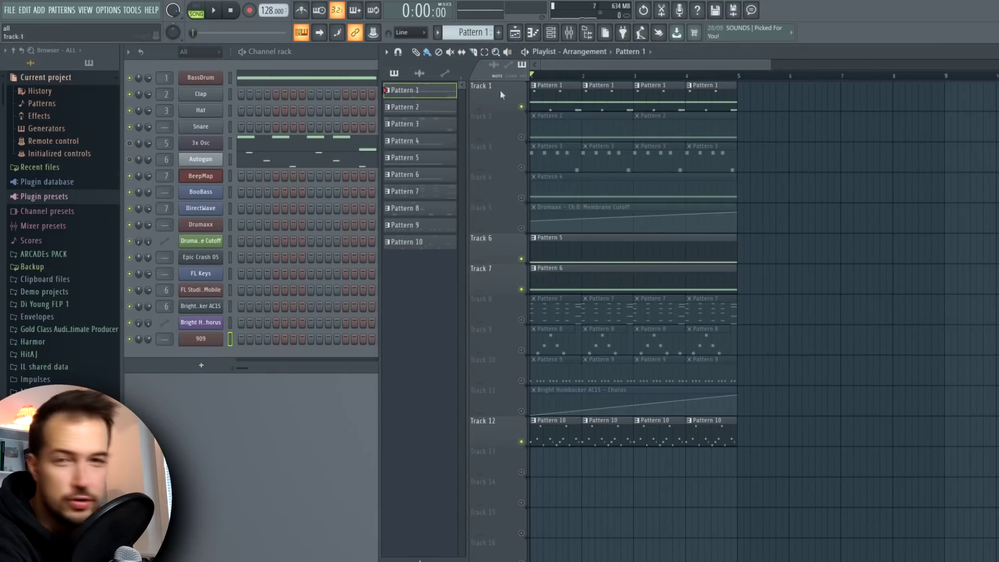
key(space)
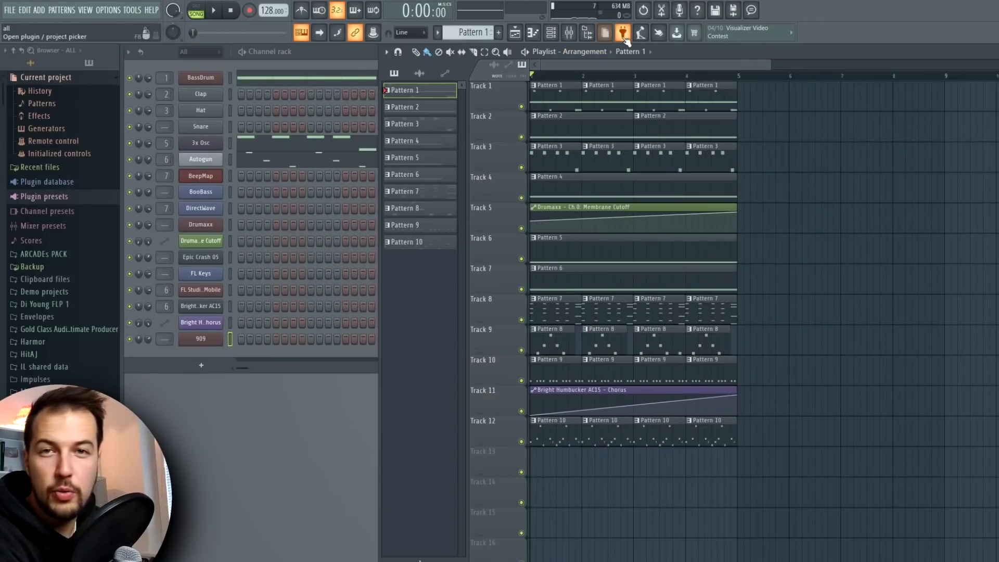
Step: Add a Fruit Kick channel and create Pattern 11 for it
click(623, 36)
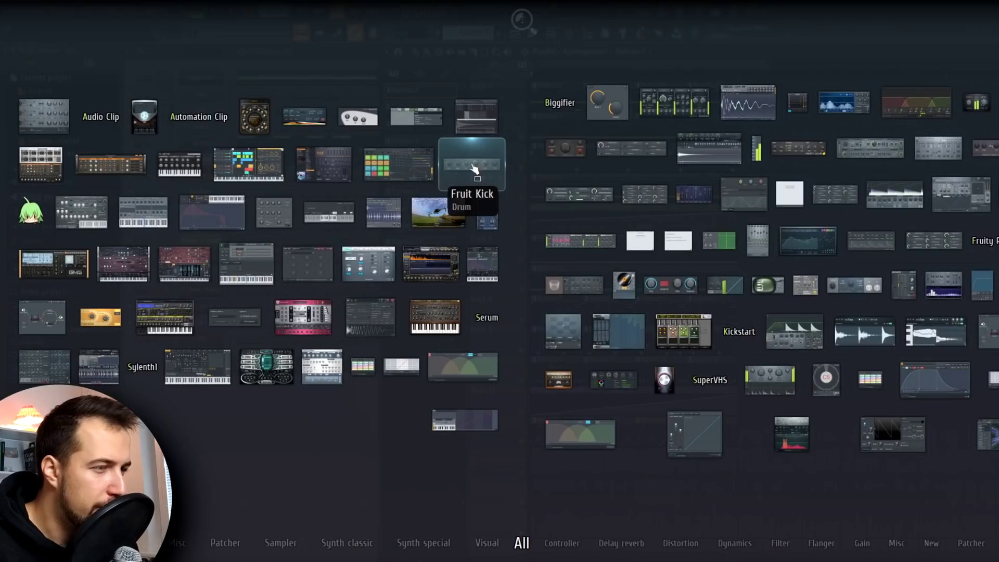
key(Escape)
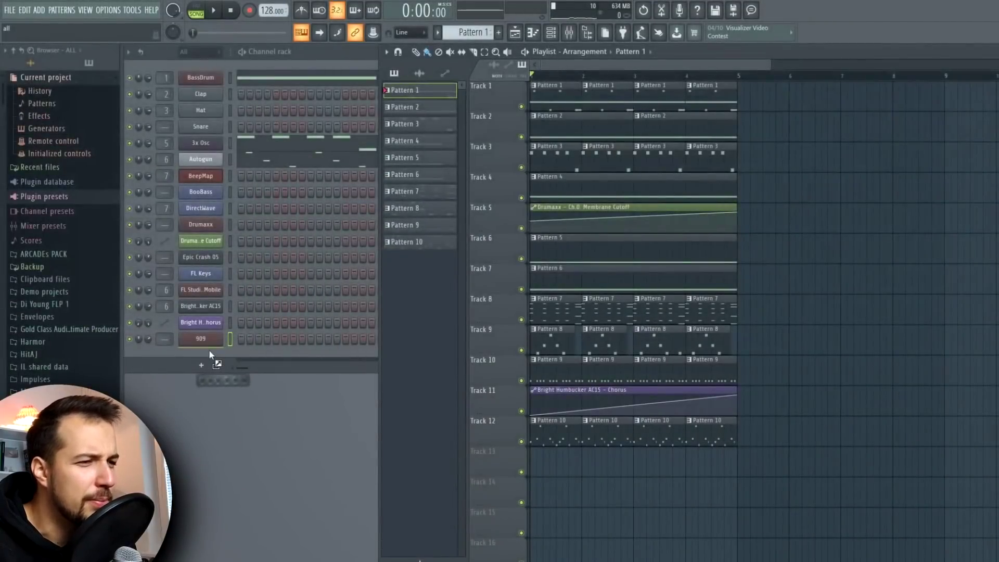
click(500, 33)
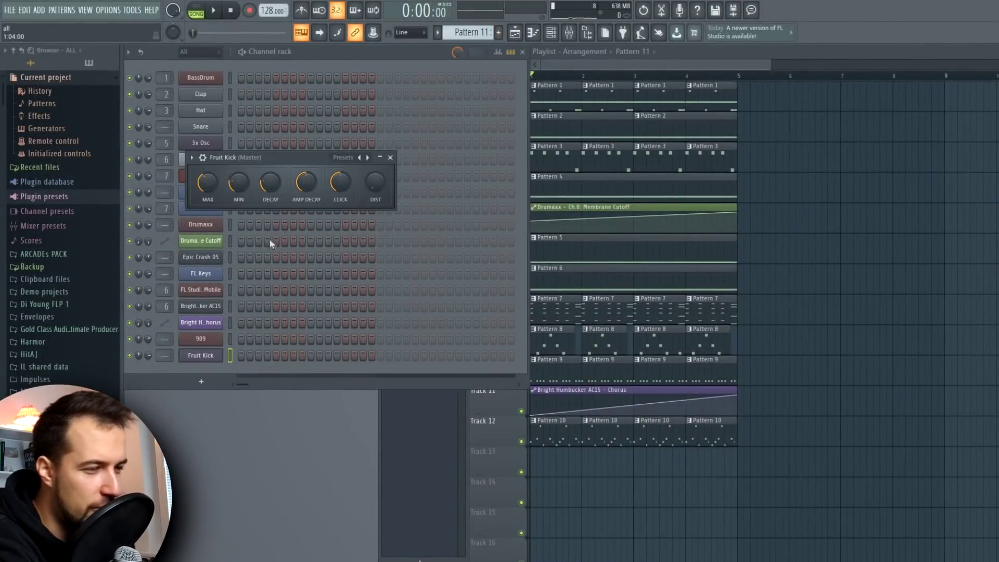
Step: Try the SciFi preset in Fruit Kick, switch to Pure click, and close the plugin window
click(342, 157)
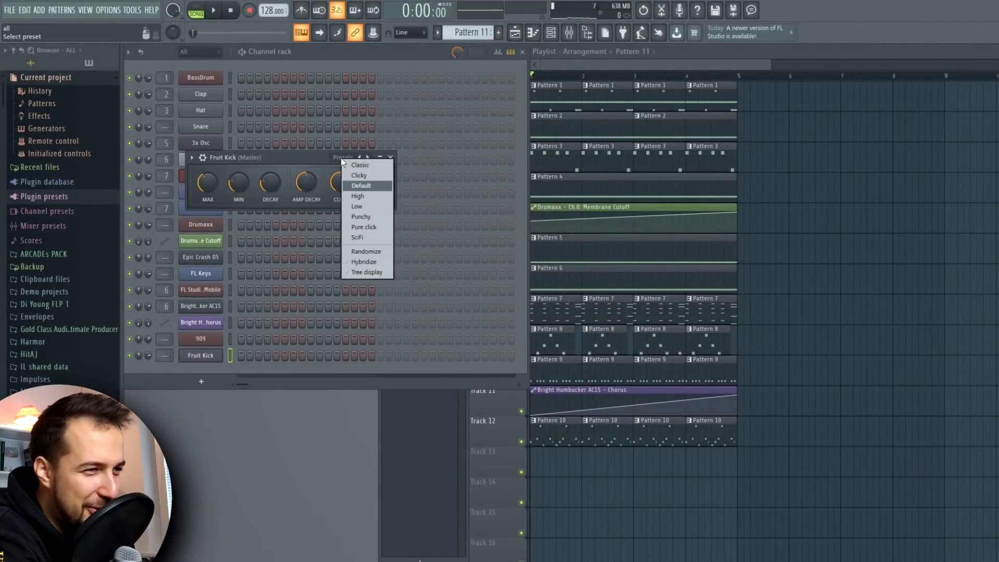
click(371, 237)
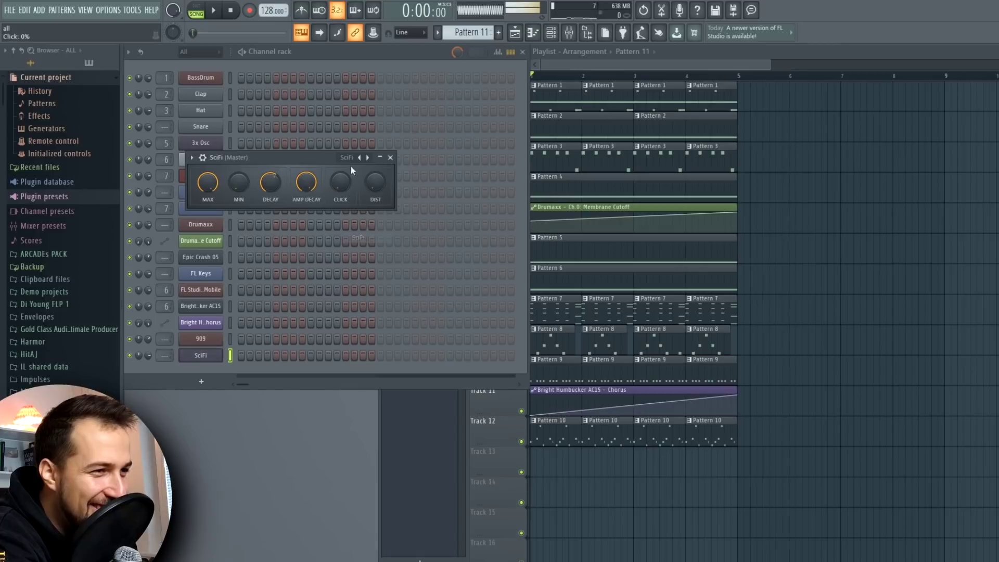
click(359, 157)
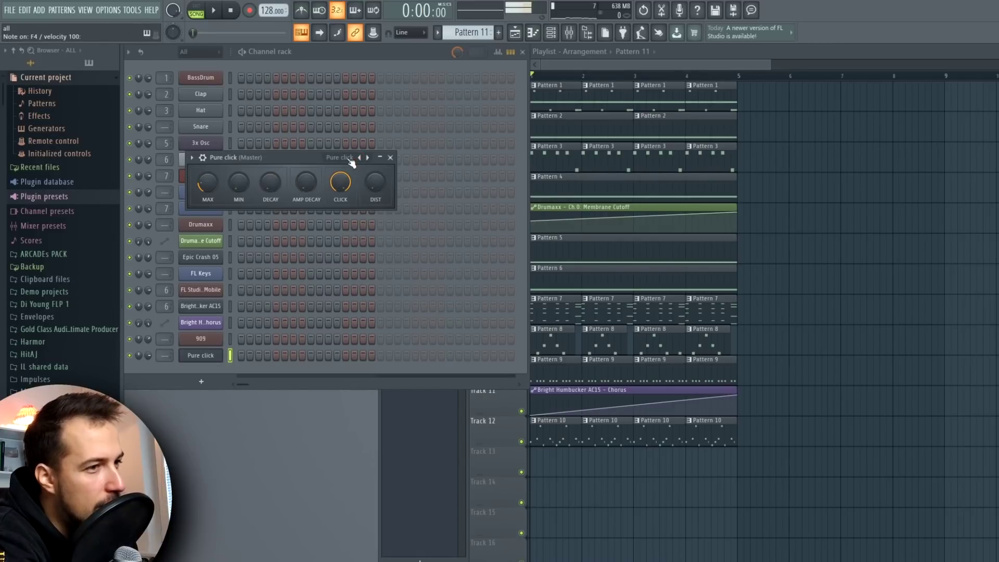
click(392, 158)
Step: Fill every fourth step of the Pure click channel in Pattern 11 and play it
right_click(207, 353)
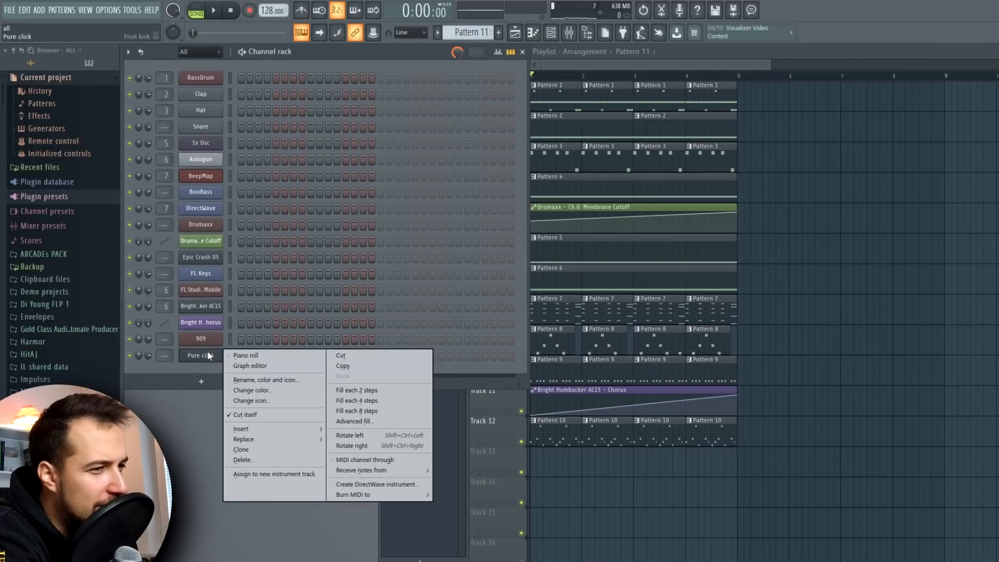
click(339, 401)
key(space)
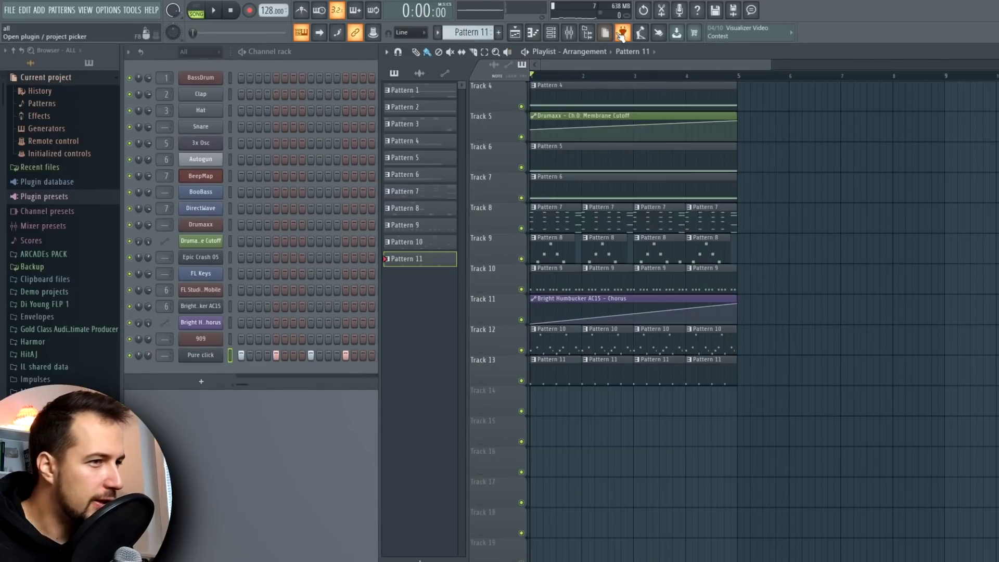
Step: Add a Fruity Dance channel and a Fruity DrumSynth Live channel to the rack
key(shift+F8)
drag(35, 206, 245, 255)
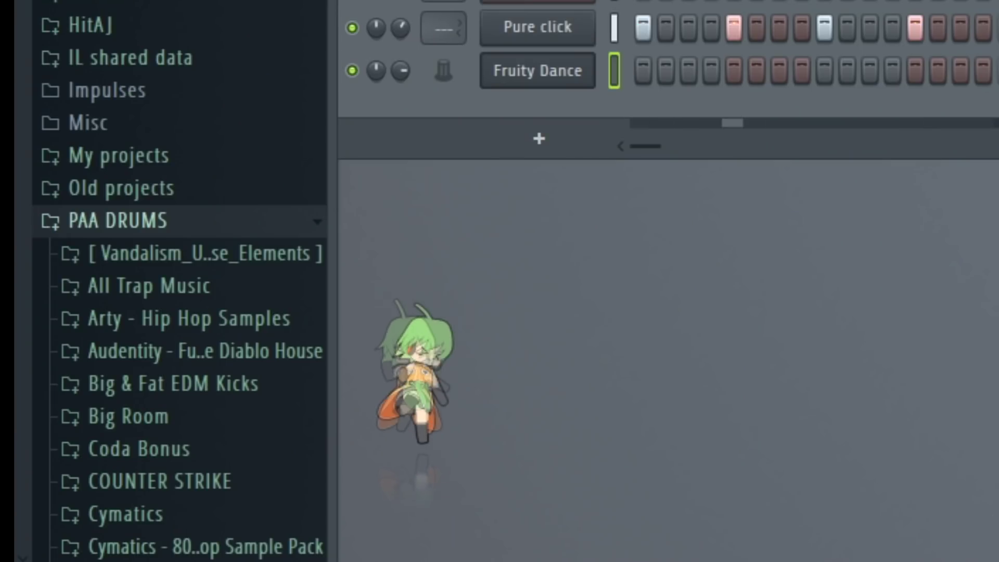
key(shift+F8)
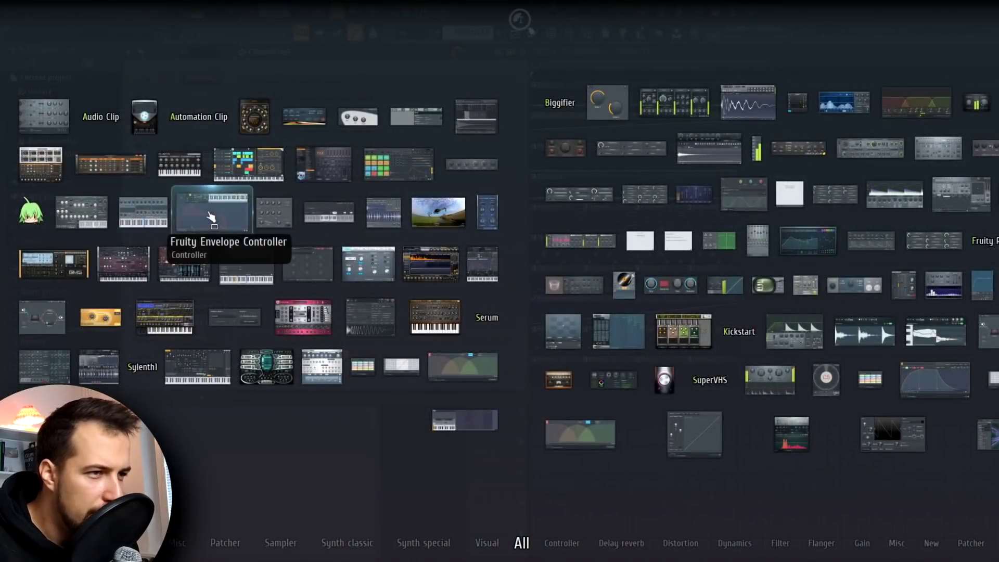
drag(130, 221, 222, 502)
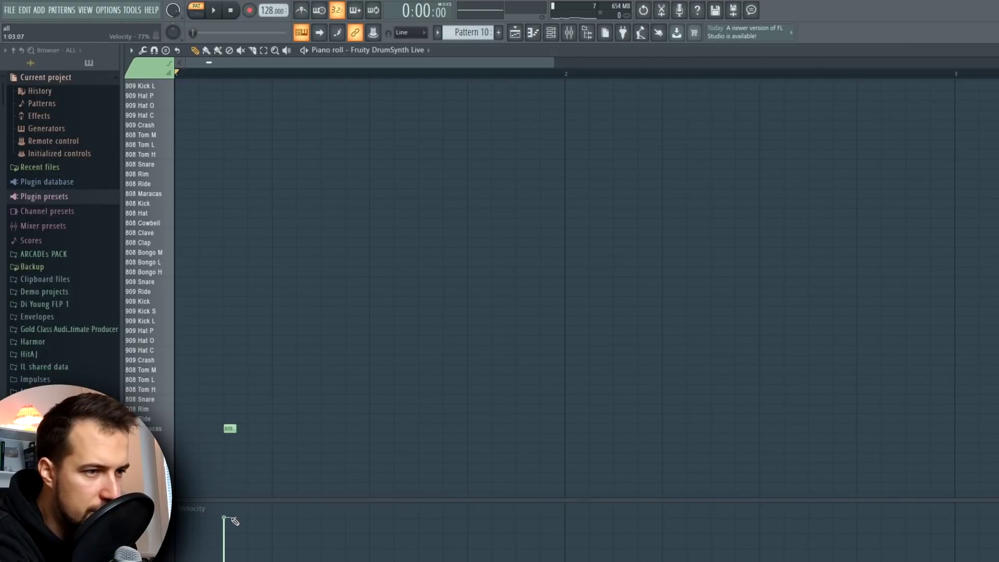
Step: Lengthen the 808 Maracas note of Fruity DrumSynth Live and duplicate it twice to its right
drag(237, 428, 261, 428)
key(ctrl+b)
key(ctrl+b)
scroll(200, 435, down, 3)
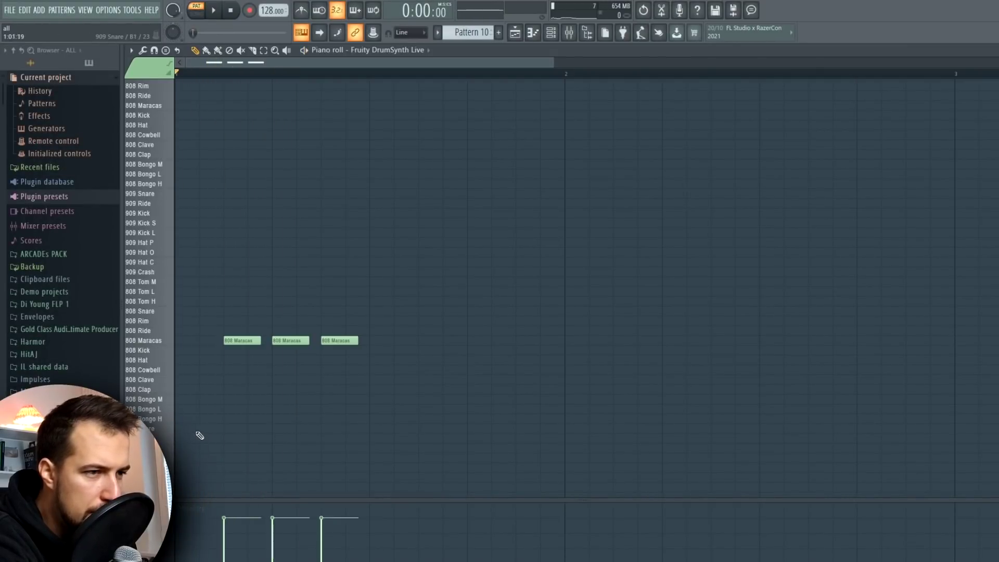
Step: Add a short 909 Snare note just before the first maracas note, lower its velocity, and play the pattern
click(201, 428)
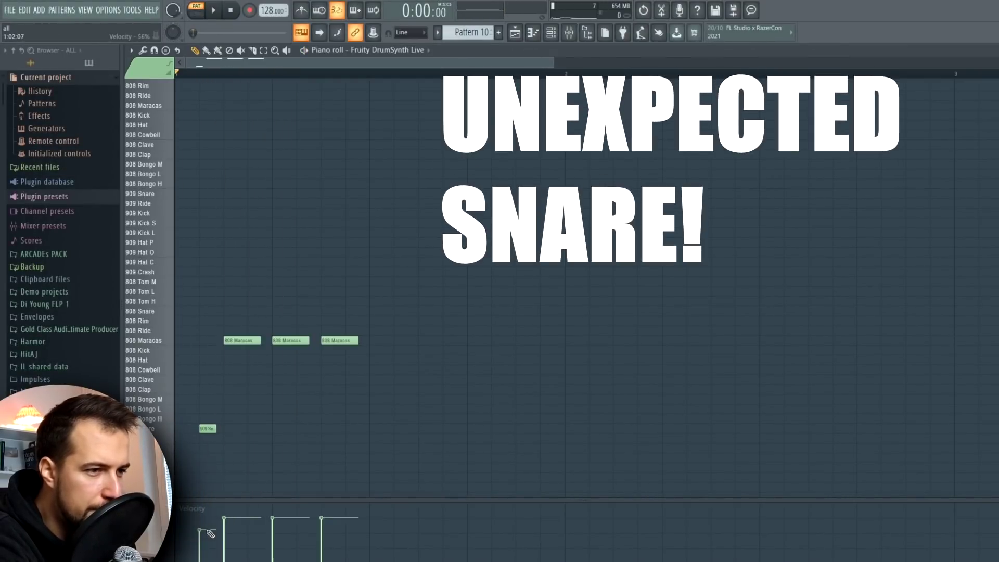
key(space)
click(201, 523)
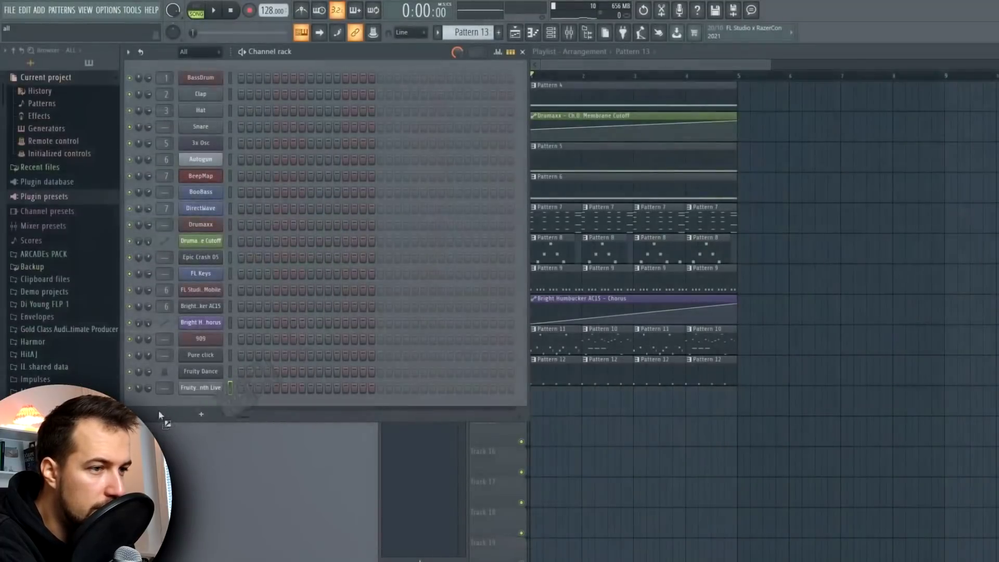
Step: Add a Granulizer channel for Pattern 13, load the KSHMR Vocal Tone 29 (G) sample into it, and close its window
drag(197, 406, 199, 409)
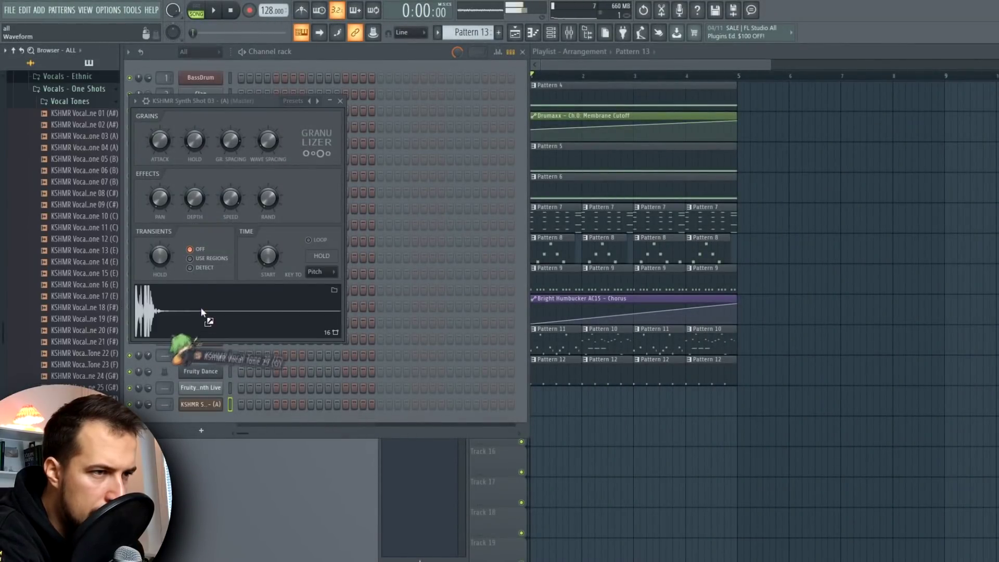
drag(203, 319, 213, 308)
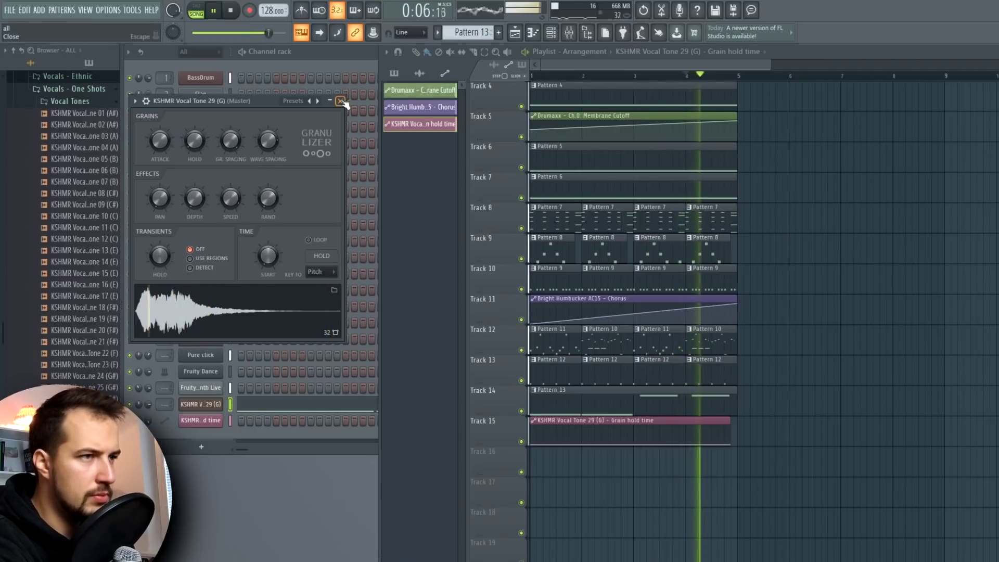
click(342, 101)
Step: Add a Fruity Slicer channel for Pattern 14 and load the KSHMR Shaker Loops 128 02 sample into it
key(alt+p)
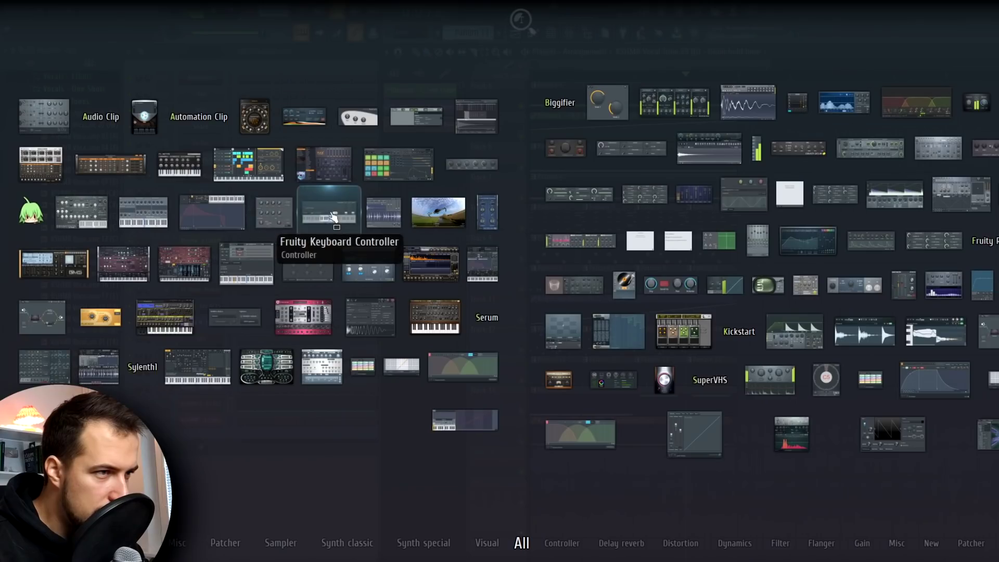
click(391, 209)
drag(83, 292, 210, 439)
scroll(97, 254, down, 2)
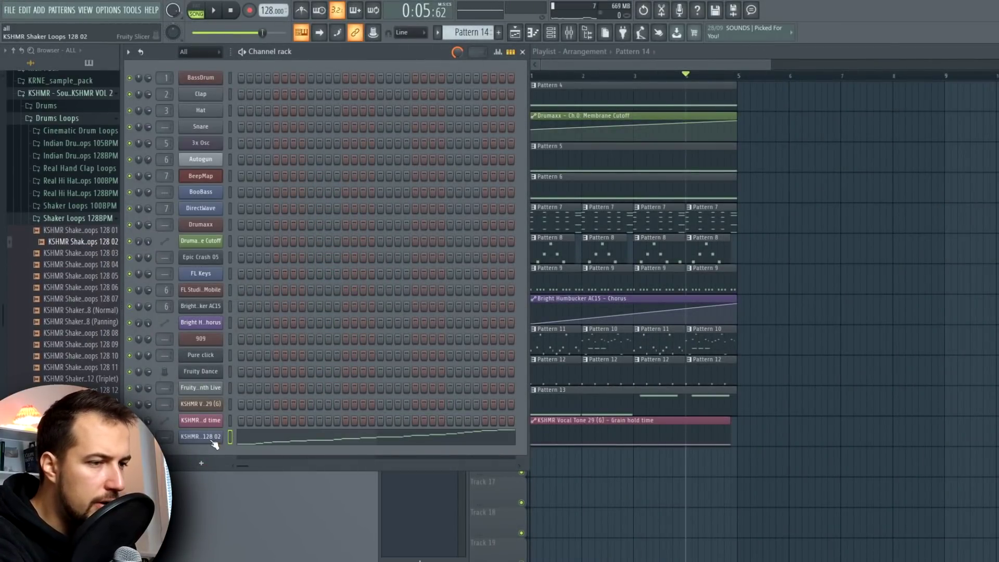
Step: Rearrange the shaker loop slices in Pattern 14's piano roll, duplicate the phrase, and play it
click(269, 443)
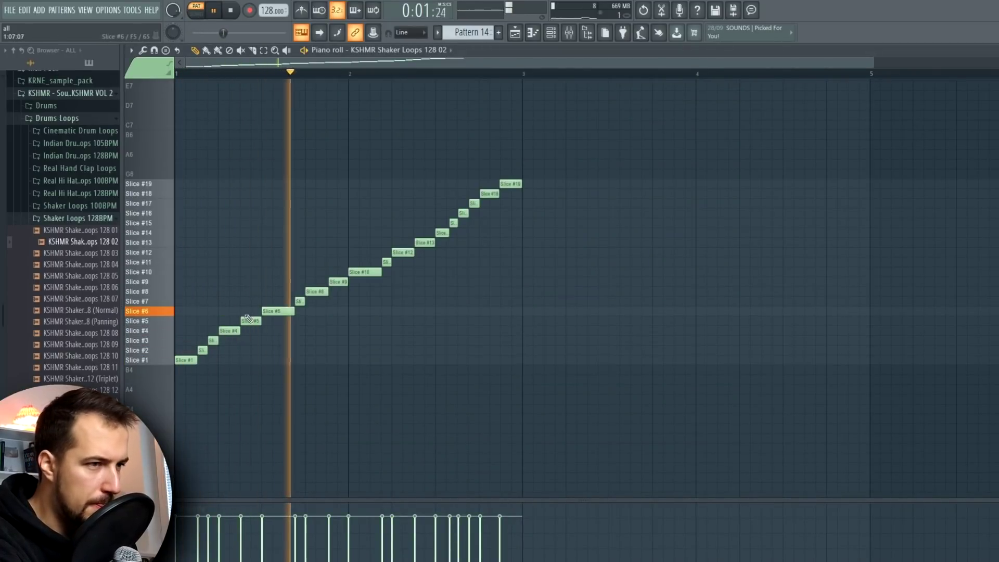
key(ctrl+z)
key(ctrl+a)
key(space)
key(ctrl+b)
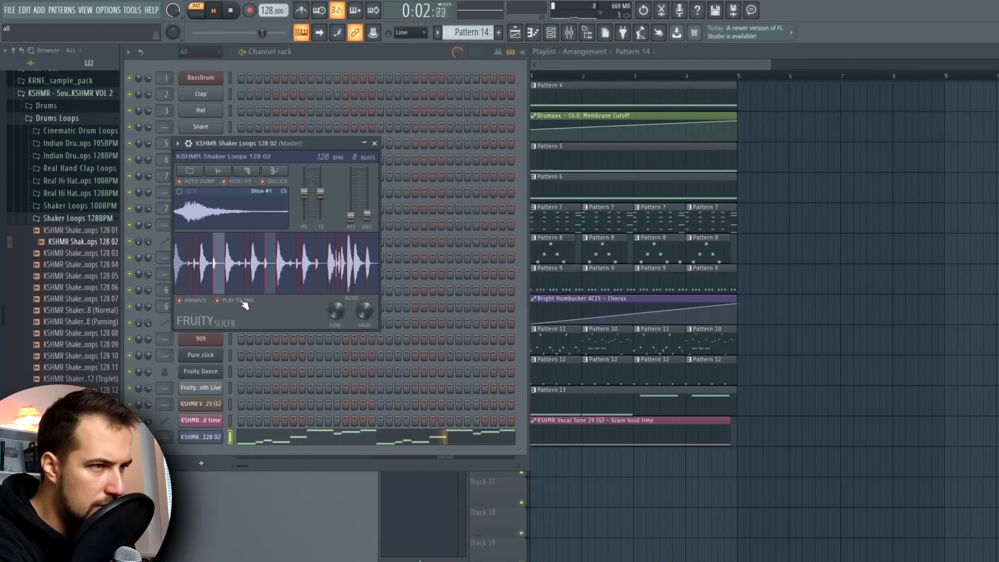
Step: Stop playback, close the Fruity Slicer window, and place Pattern 14 clips on Track 16 of the playlist
key(space)
key(Escape)
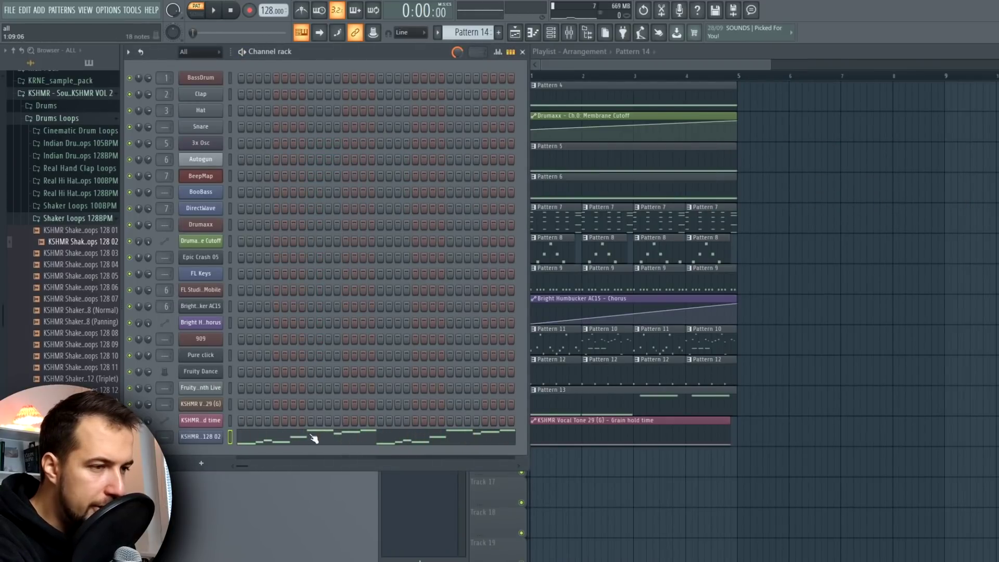
click(548, 217)
scroll(547, 217, up, 3)
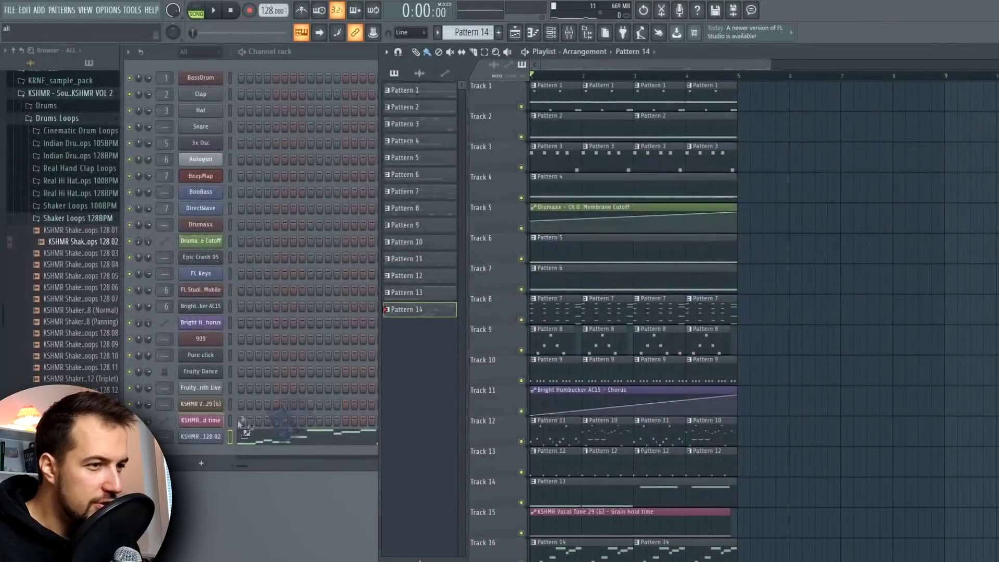
Step: Add a GMS channel for Pattern 15
drag(199, 451, 200, 451)
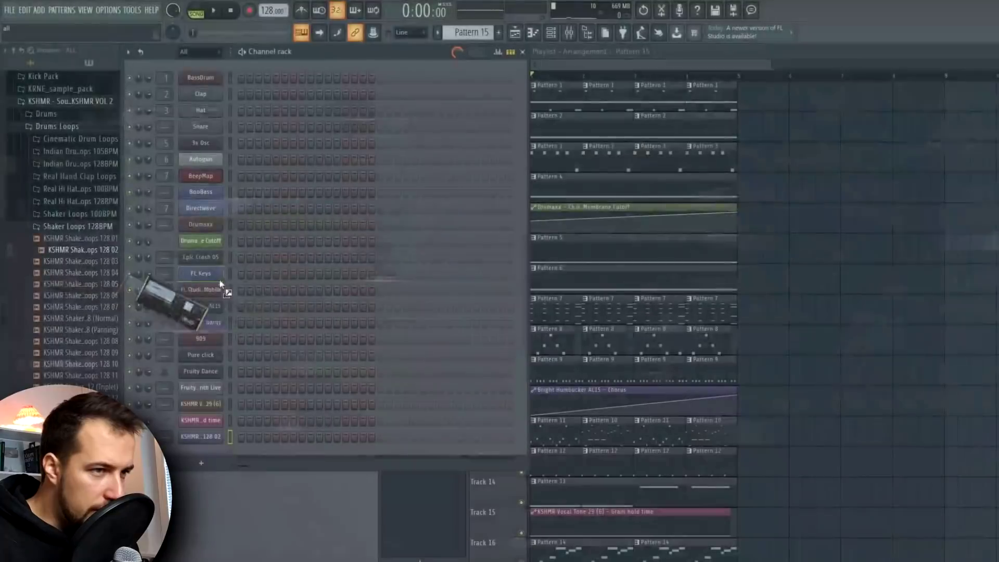
drag(154, 278, 325, 342)
drag(204, 449, 202, 450)
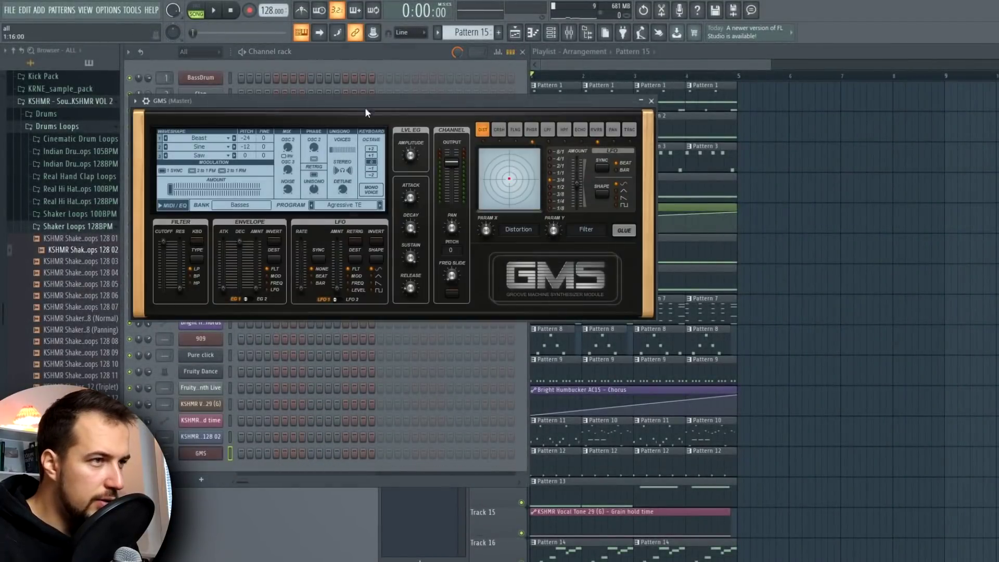
Step: Write a short GMS melody of D4, C4, D6, E6 and F6 notes in Pattern 15's piano roll and play it
drag(370, 112, 358, 154)
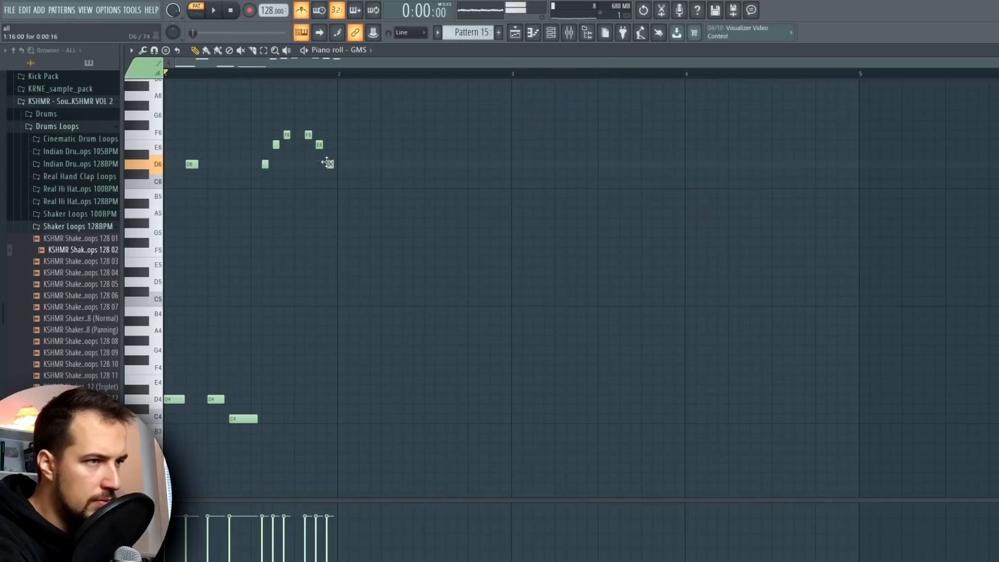
key(space)
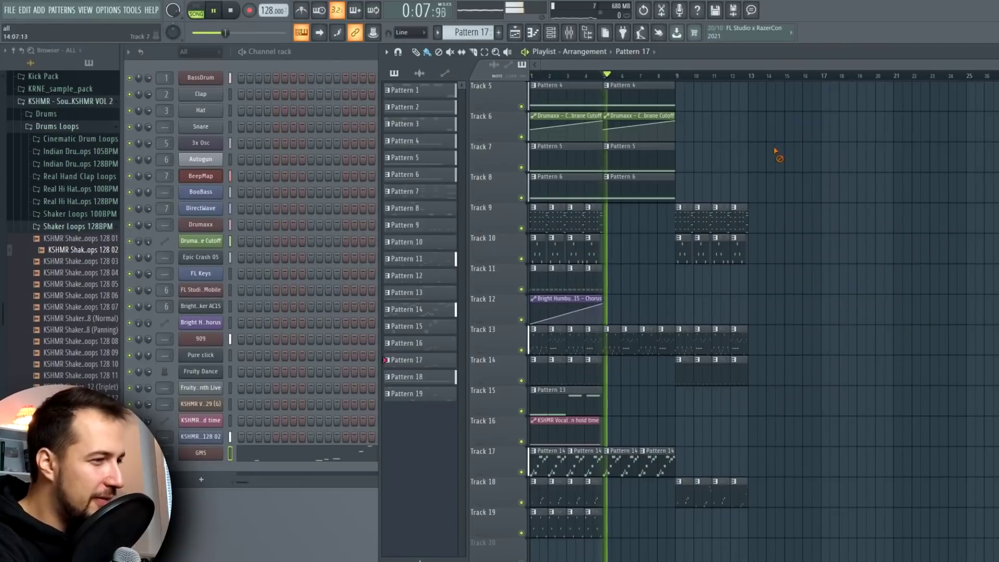
scroll(776, 152, up, 4)
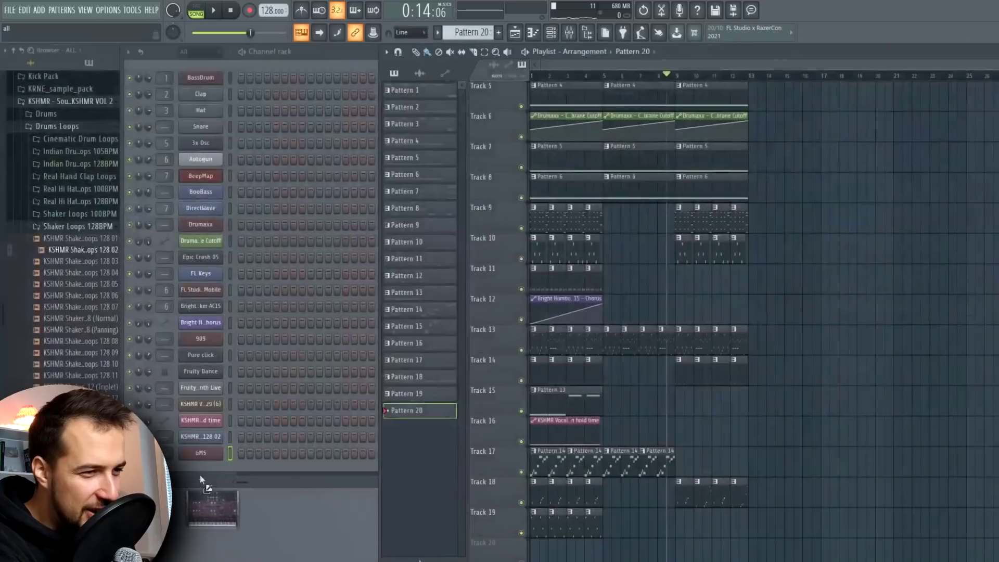
Step: Add a Harmless channel for Pattern 20 with the Pluck 2 GOL preset and close its window
click(202, 469)
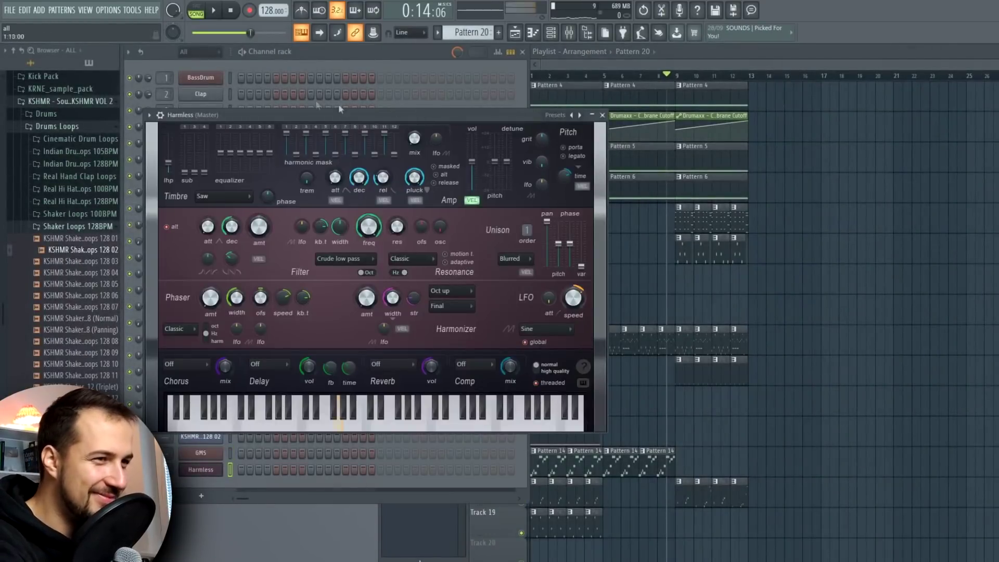
click(603, 115)
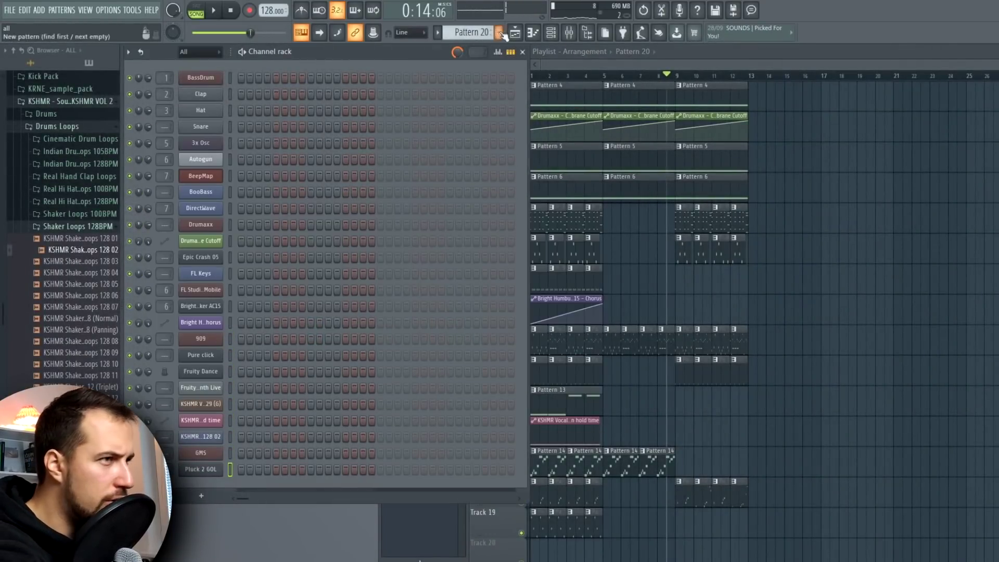
Step: Write a pluck line of D3, D#3 and F3 notes for the Harmless channel in Pattern 20's piano roll and play it
right_click(220, 467)
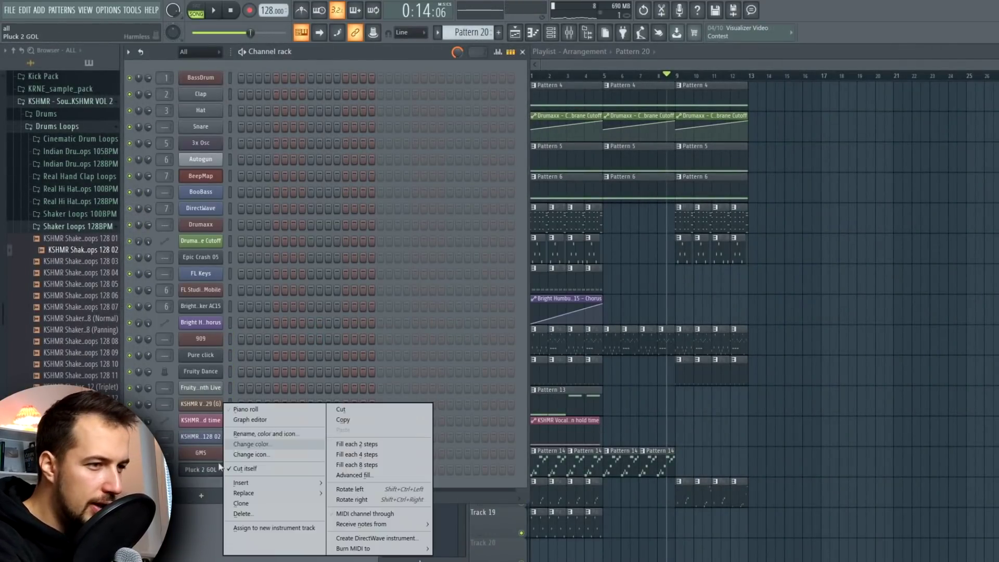
click(252, 410)
key(space)
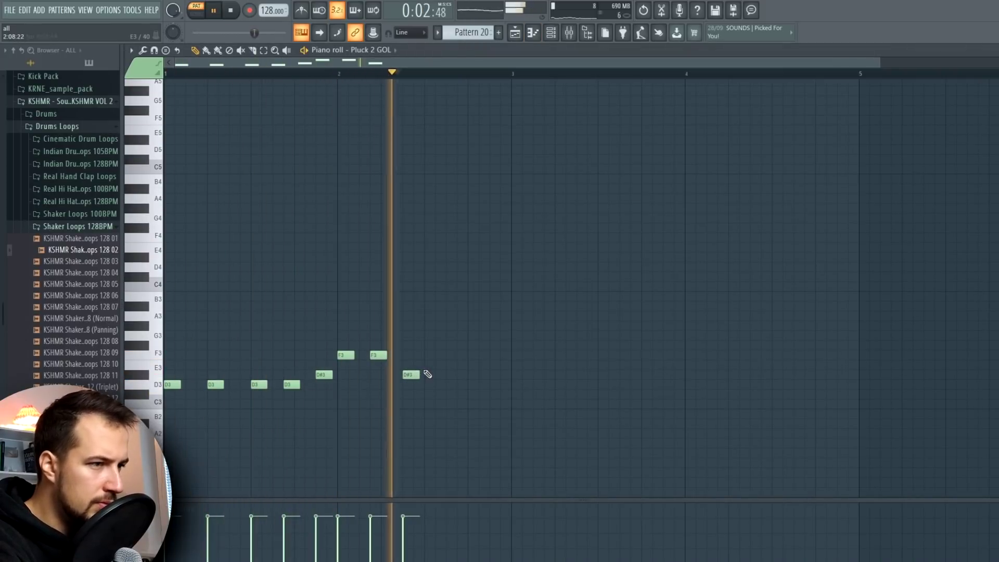
drag(377, 358, 432, 375)
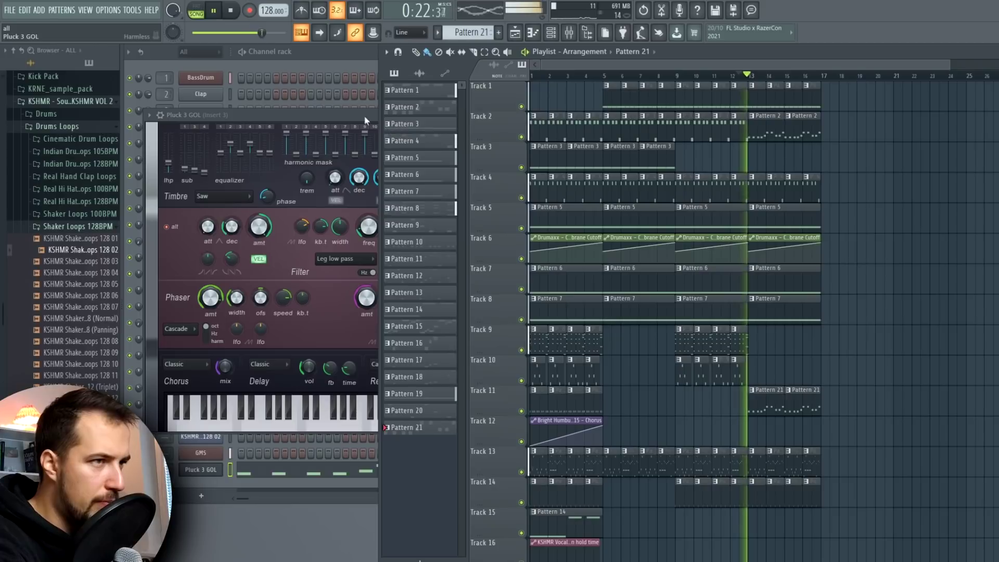
click(365, 119)
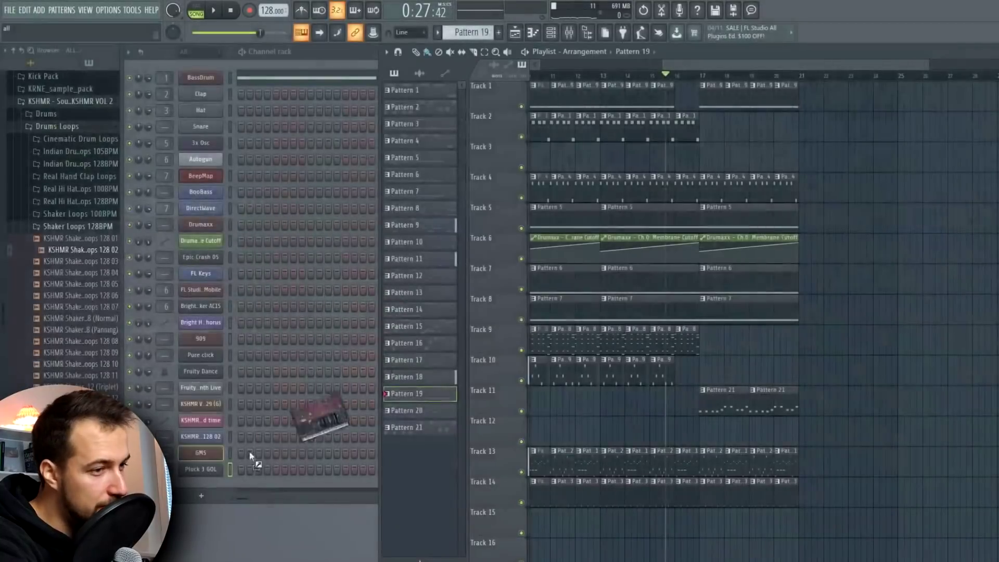
Step: Add a Harmor channel, create Pattern 22 for it, and close the Harmor window
drag(249, 452, 207, 480)
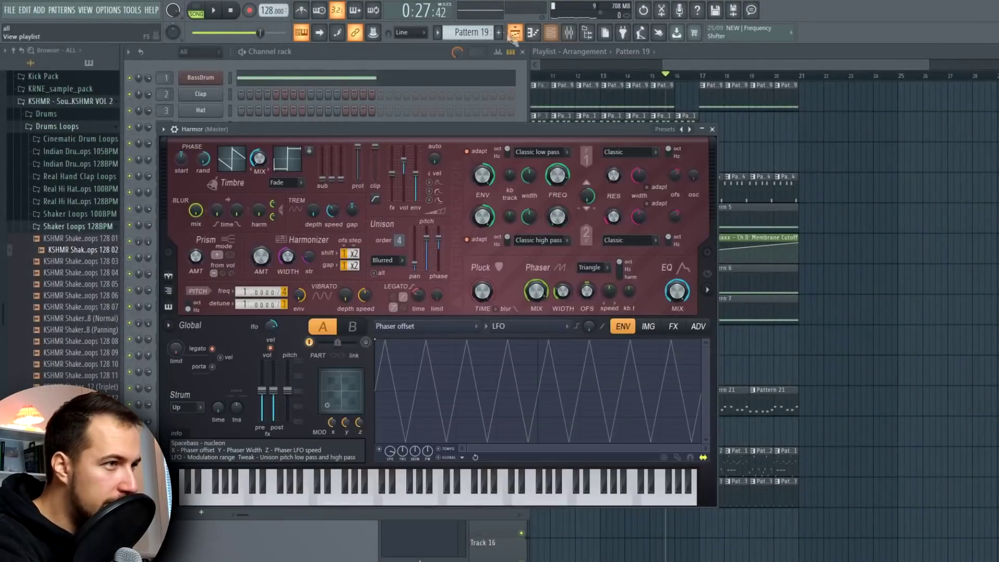
click(499, 32)
click(552, 130)
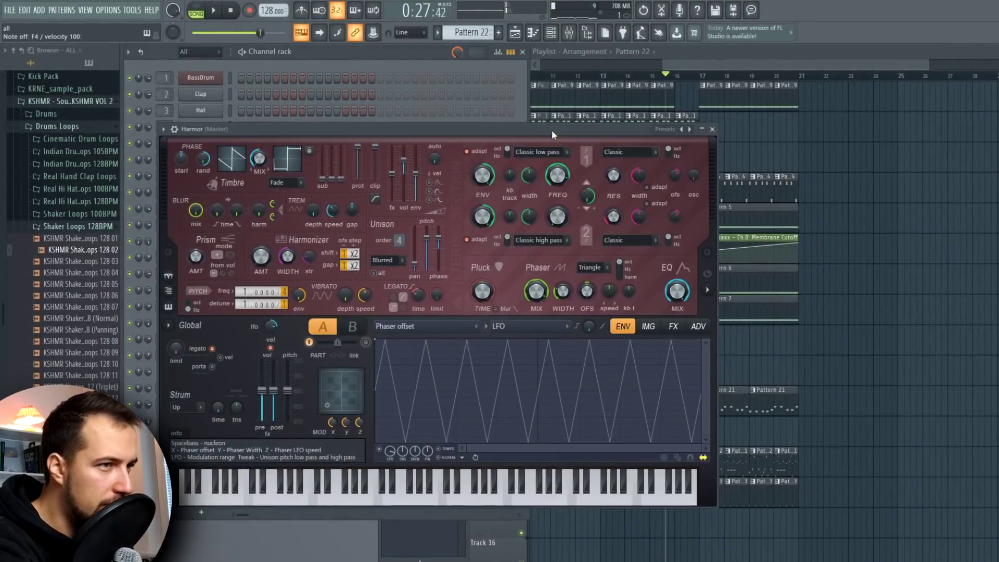
click(712, 129)
Step: Write a one-bar D4 note with a short slide to D3 at its end in Pattern 22's Harmor piano roll and play it
key(F7)
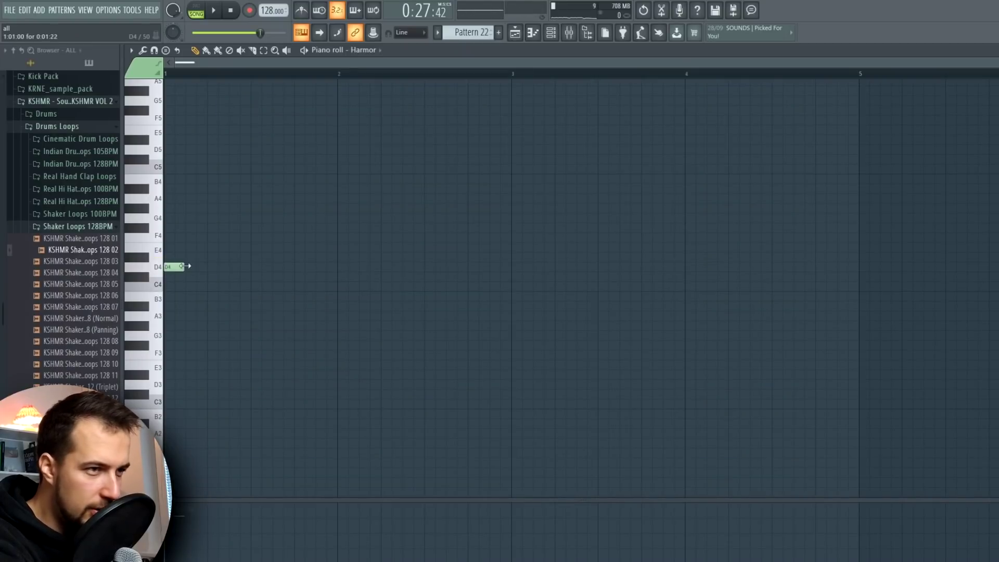
key(ctrl+z)
key(space)
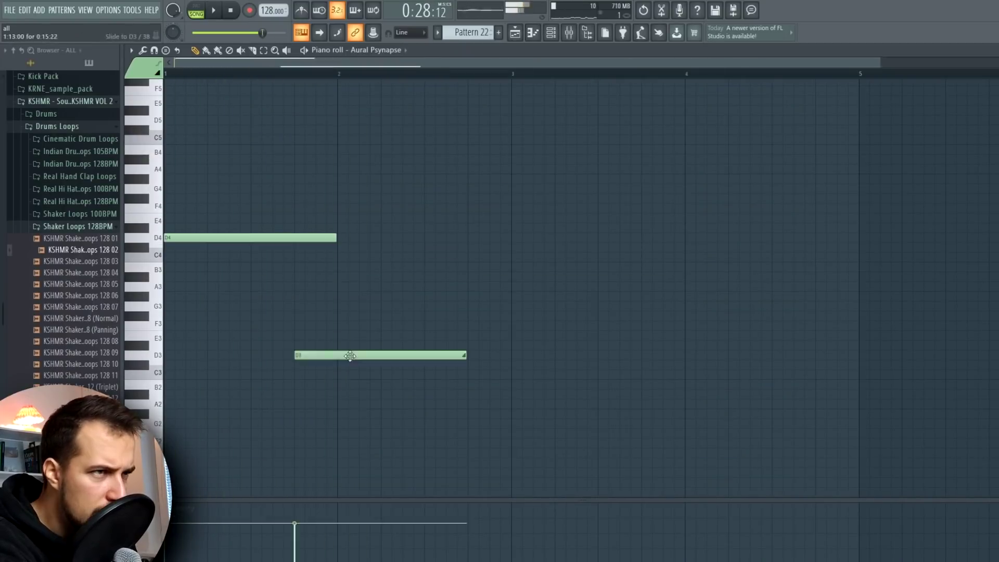
right_click(349, 354)
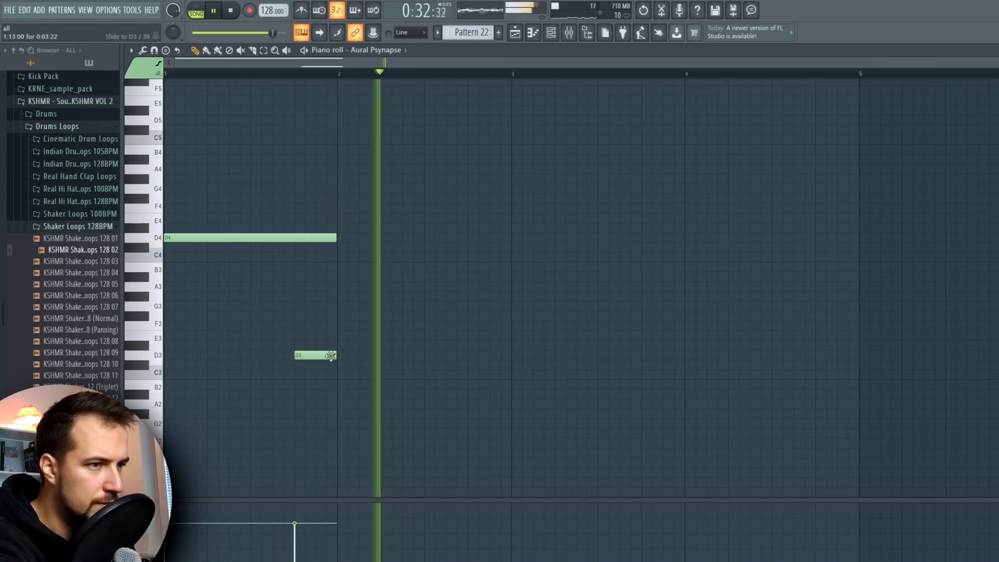
key(space)
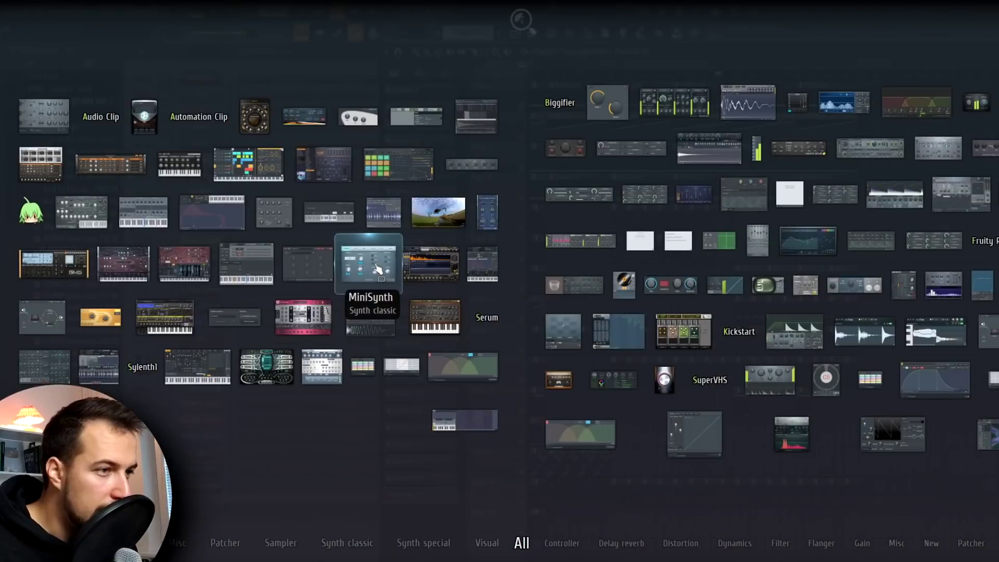
Step: Add a MiniSynth channel for Pattern 25 and place a short high note around D6 at the end of the first bar
drag(377, 270, 201, 497)
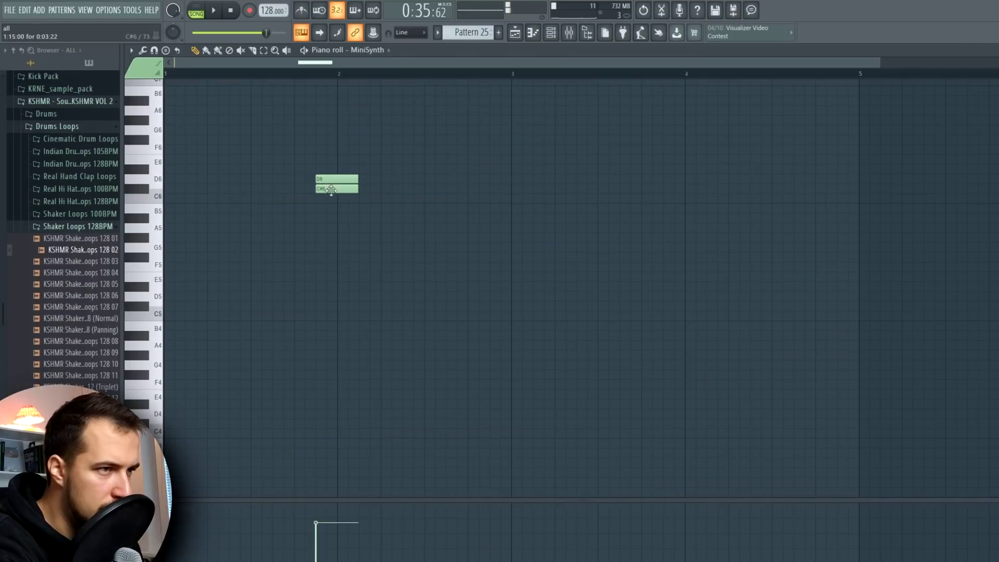
drag(356, 181, 333, 180)
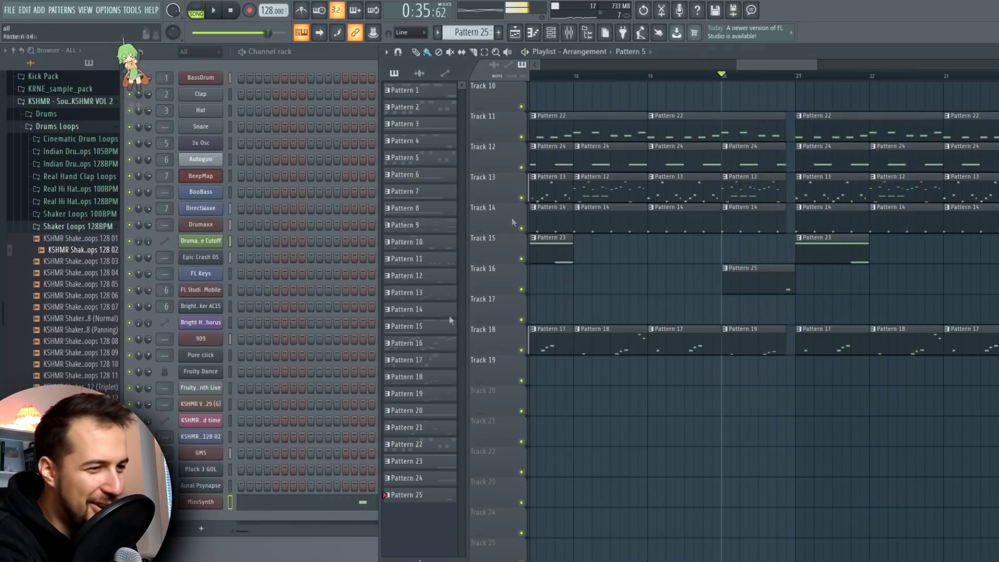
key(F7)
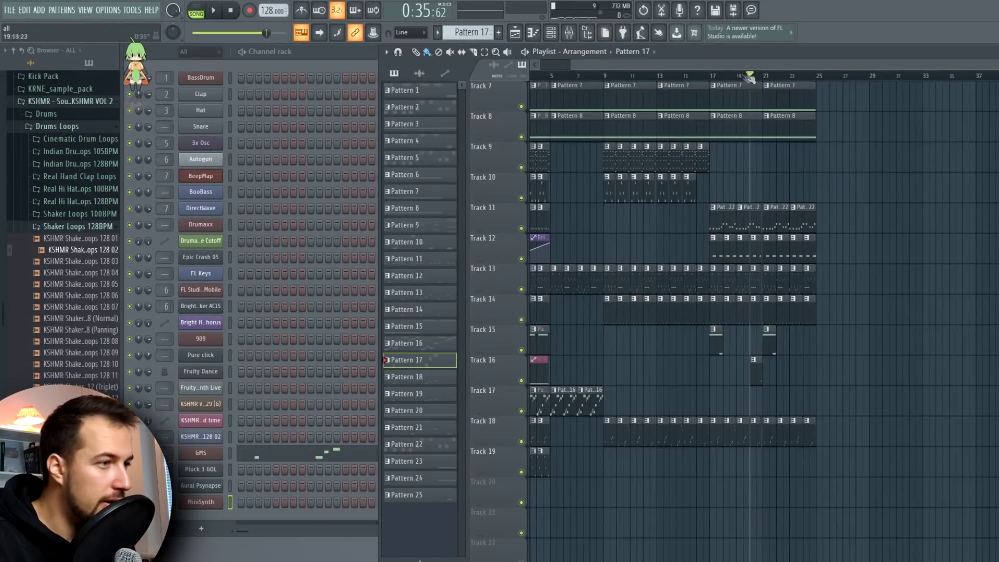
Step: Add a Morphine channel for Pattern 26, move its window aside, and choose another program for it
key(F8)
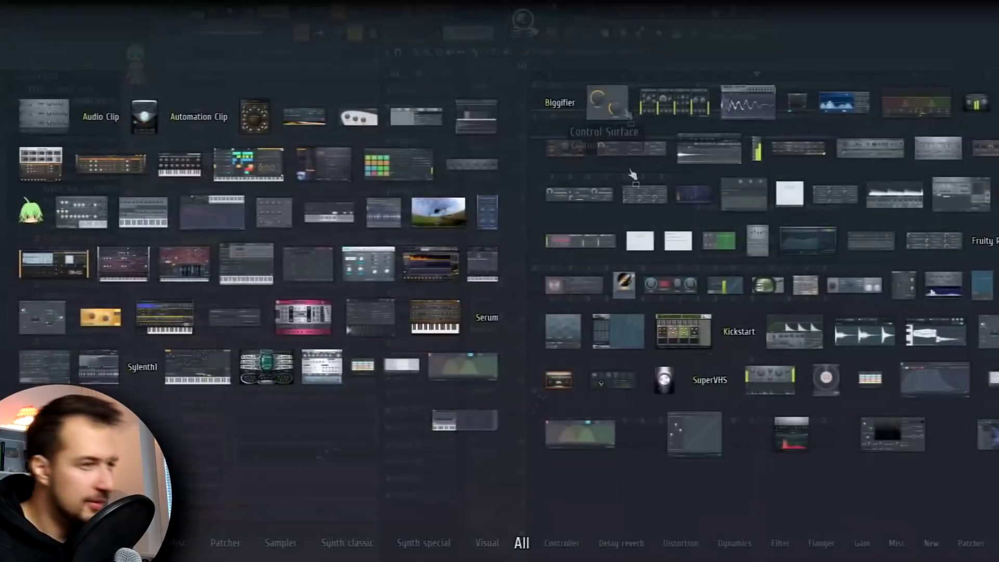
click(437, 273)
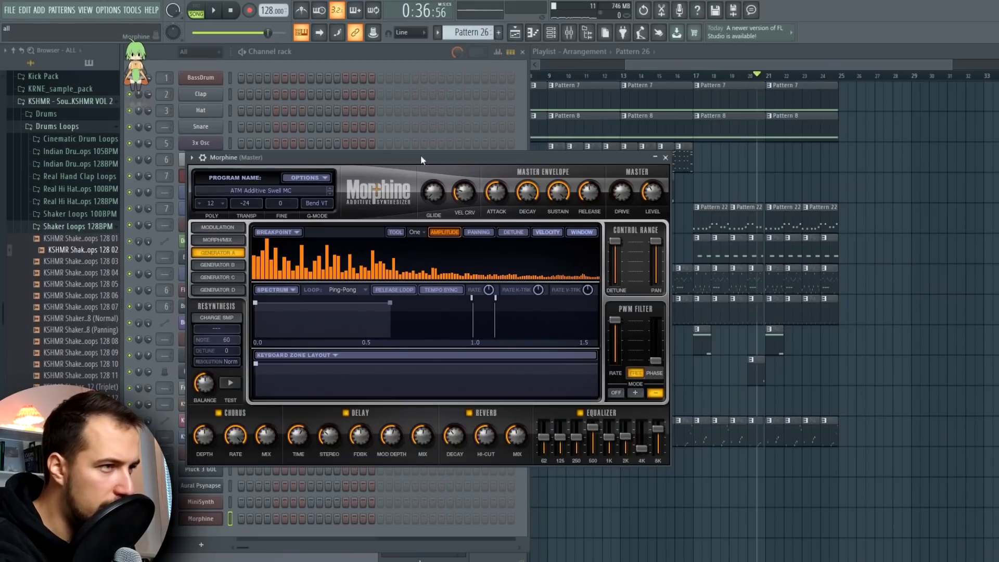
drag(421, 154, 492, 124)
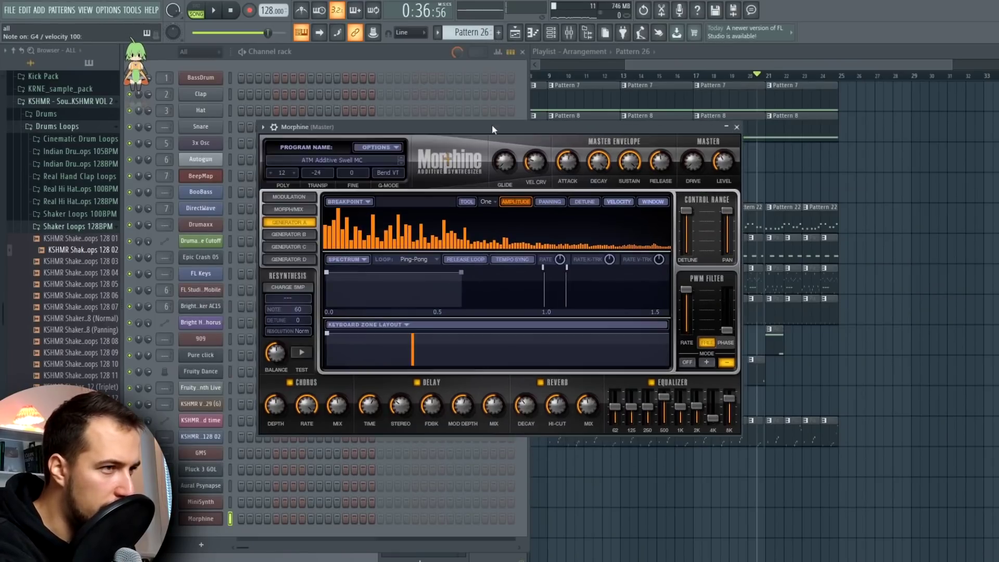
click(332, 160)
click(555, 275)
click(555, 268)
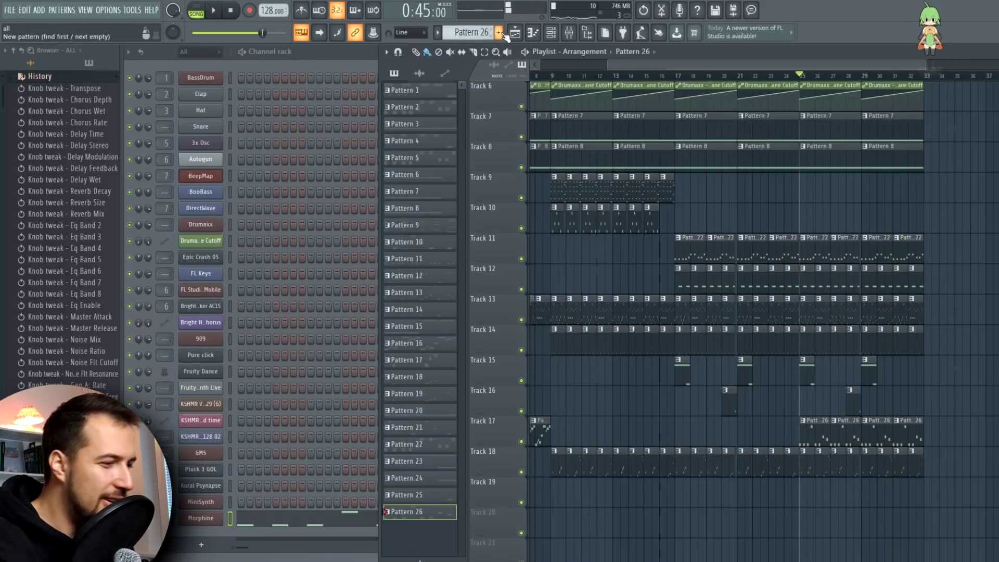
Step: Create Pattern 27, add an Ogun channel for it, and step onward from the Generic saw bass 3 preset
click(504, 33)
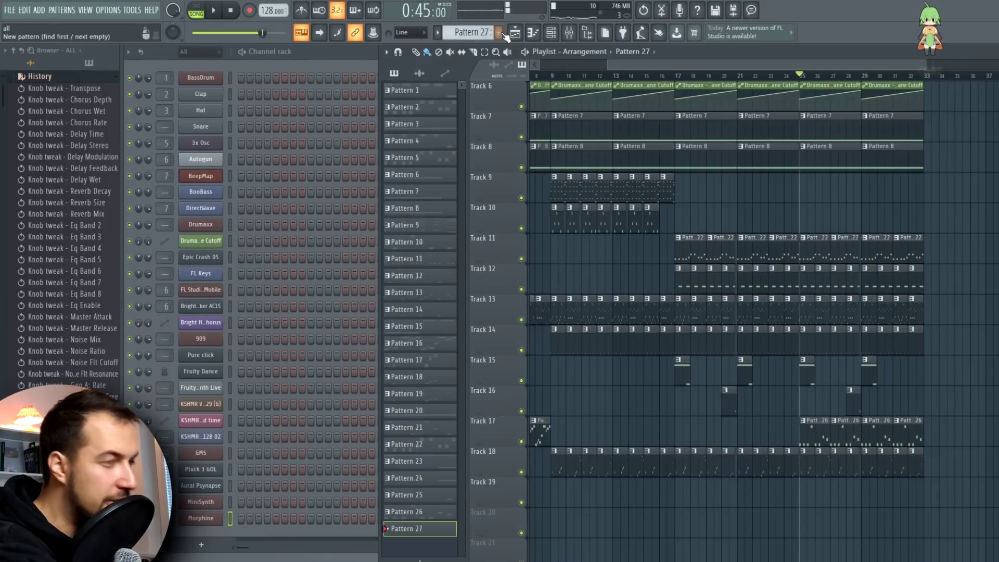
click(623, 33)
drag(483, 270, 208, 535)
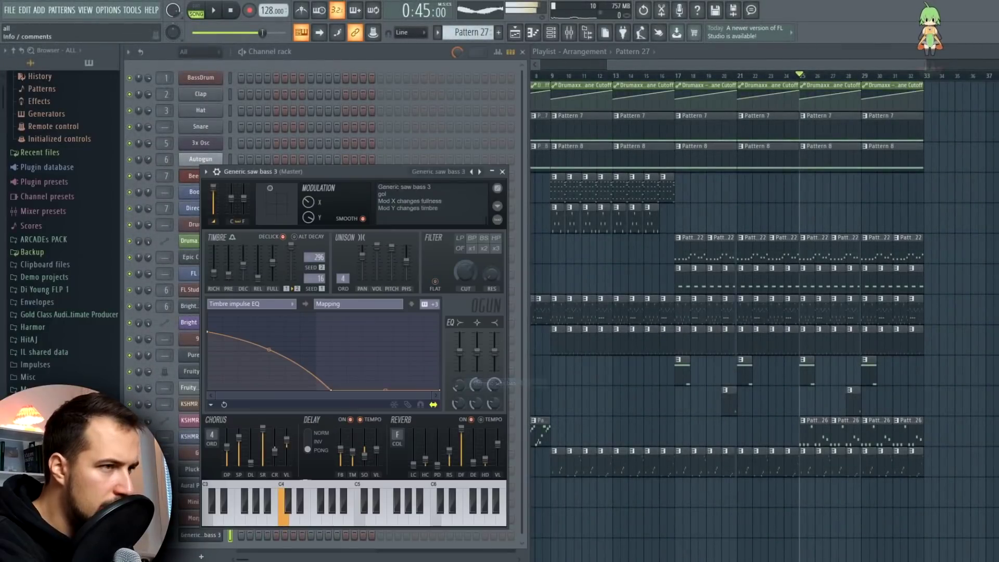
click(479, 172)
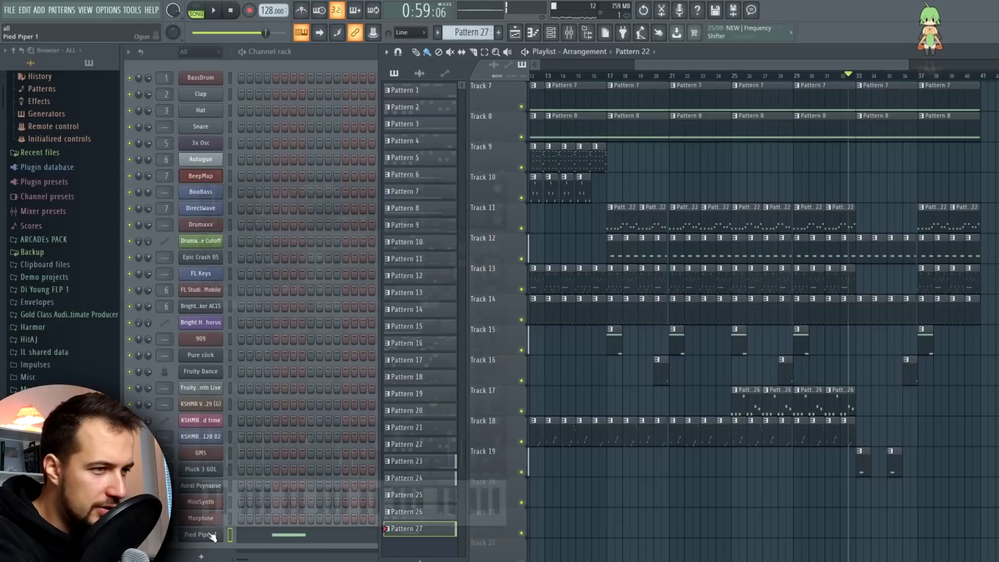
Step: Set the Ogun channel's preset to Pad 15 and close its window
click(211, 536)
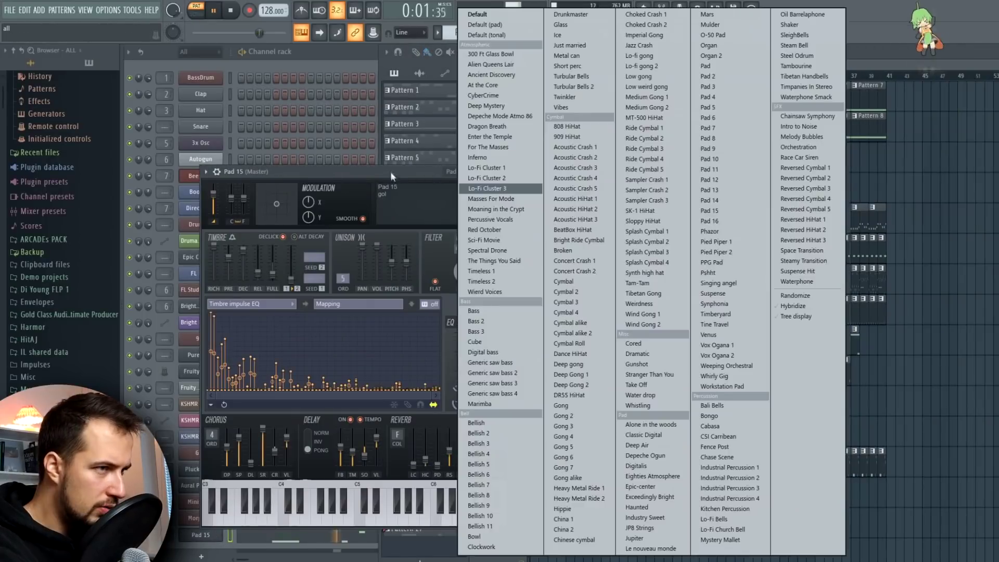
click(391, 171)
click(503, 170)
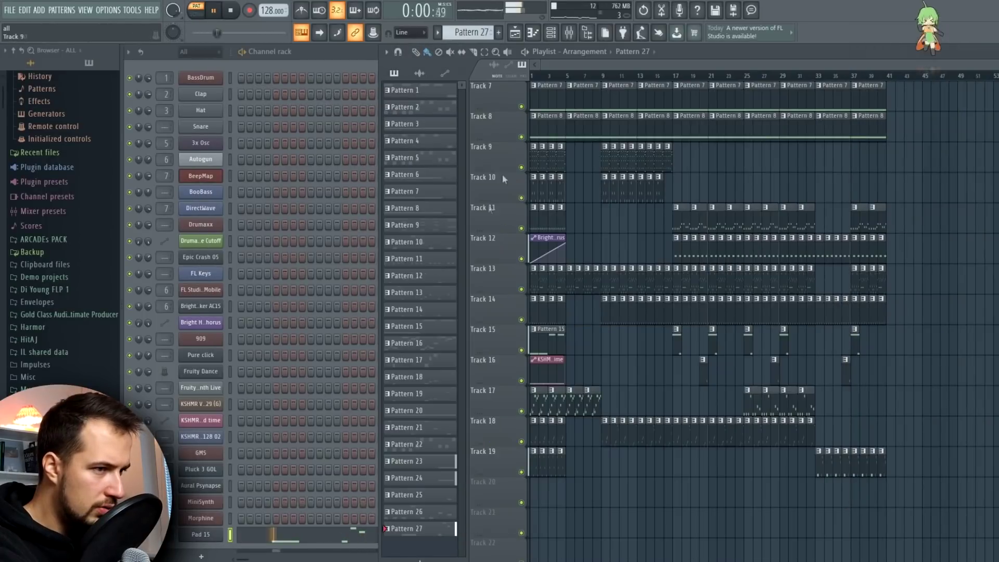
Step: Lower the velocity of the first D4 note in Pattern 27's piano roll and shorten the note while the pattern plays
click(325, 535)
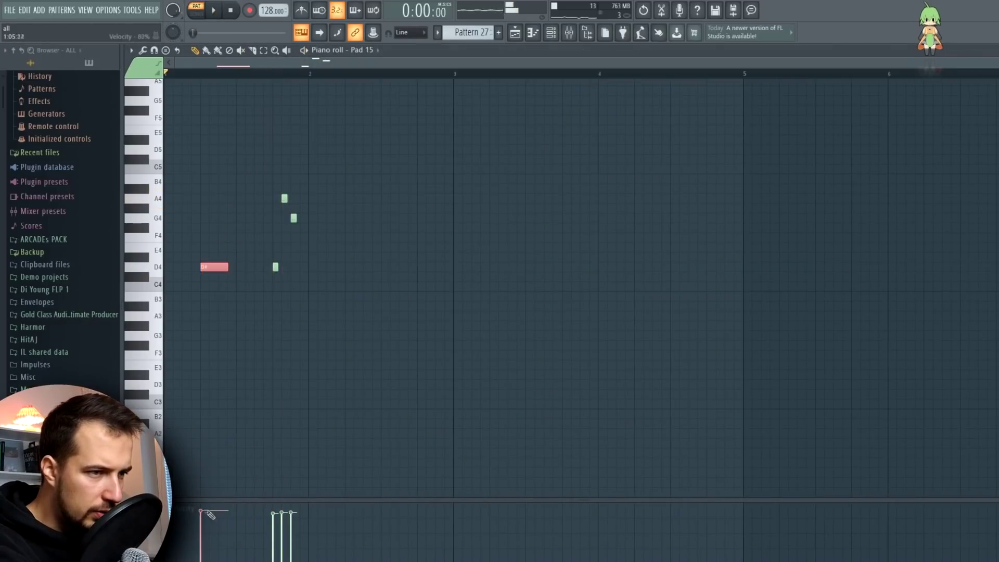
key(space)
click(224, 267)
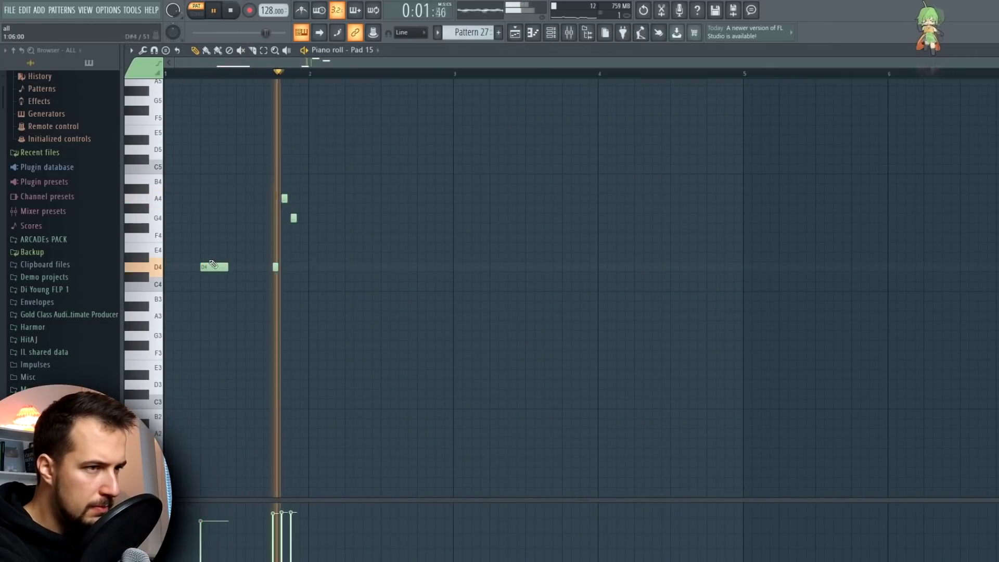
drag(226, 268, 208, 267)
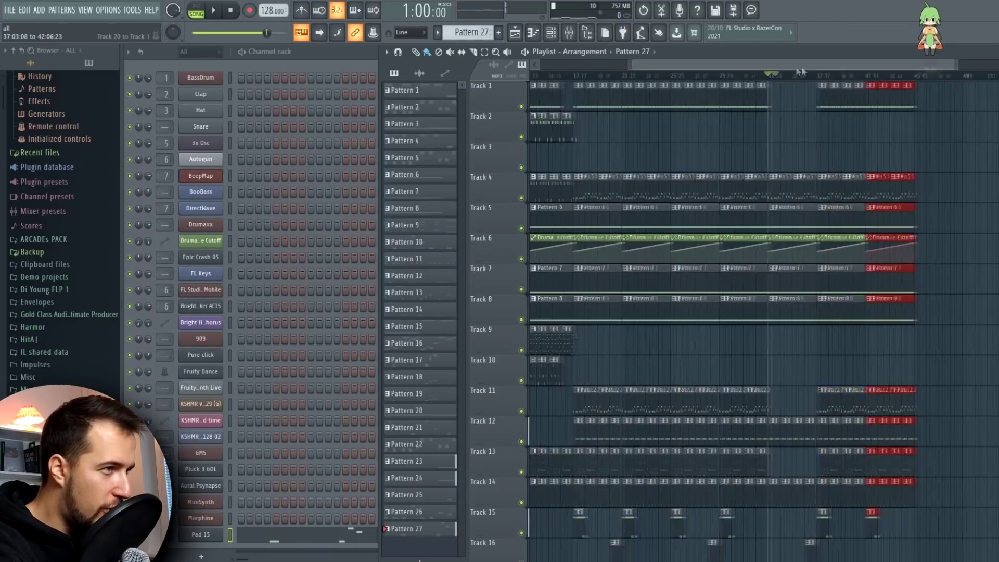
Step: Add a Plucked! channel for Pattern 28
drag(666, 28, 204, 544)
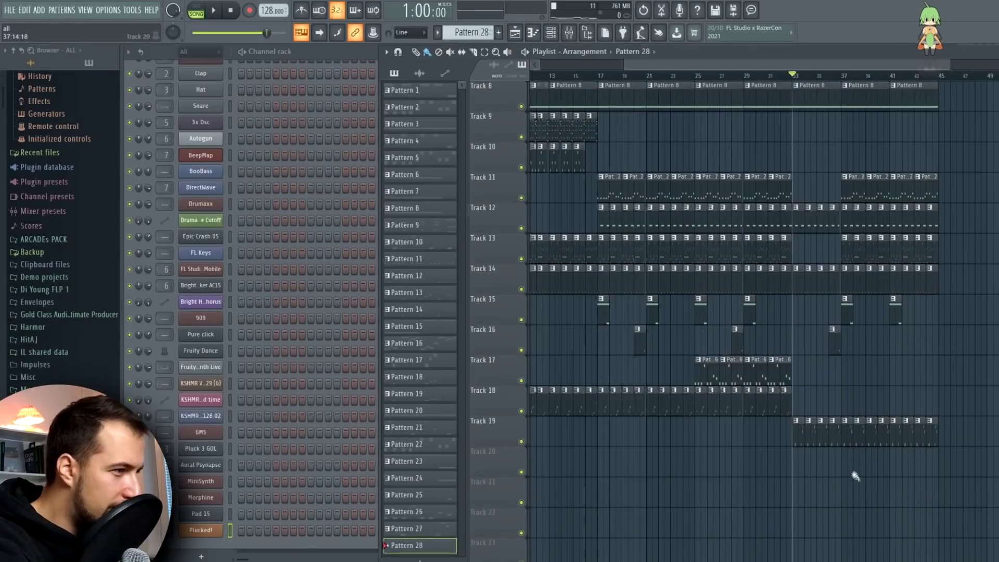
Step: Write a rhythmic line of short D5 notes in the Plucked! channel's piano roll and duplicate it to fill two bars
right_click(219, 532)
click(245, 410)
key(space)
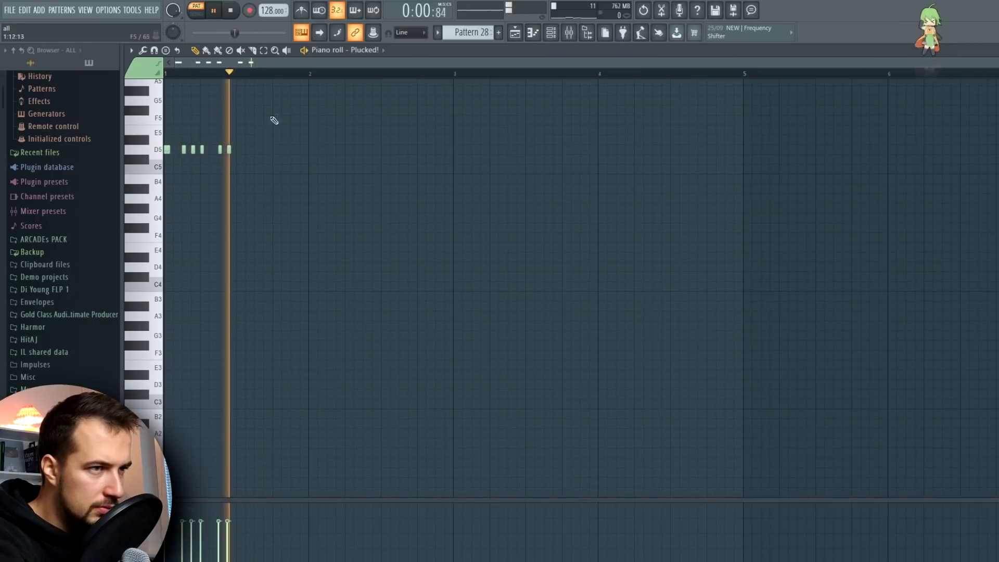
key(ctrl+b)
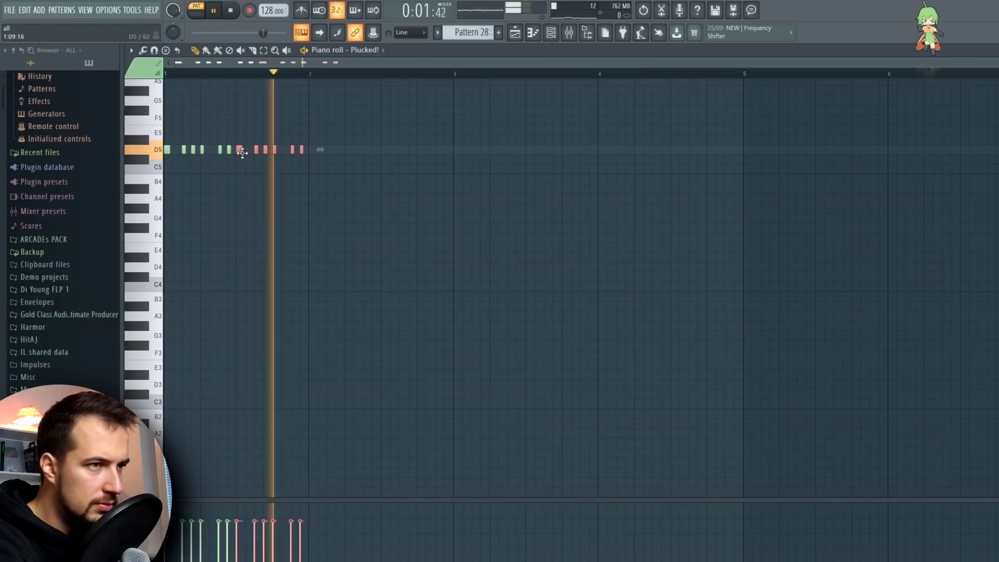
drag(242, 152, 204, 152)
key(ctrl+b)
click(380, 163)
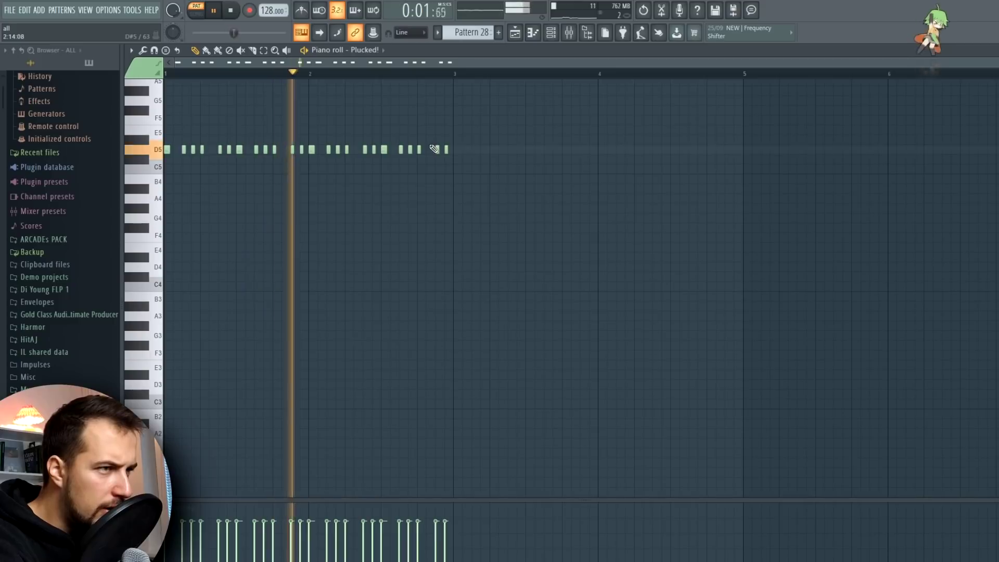
Step: Fill the gap between the last D5 notes of bar 2, play the pattern from bar 2, and close the piano roll
key(space)
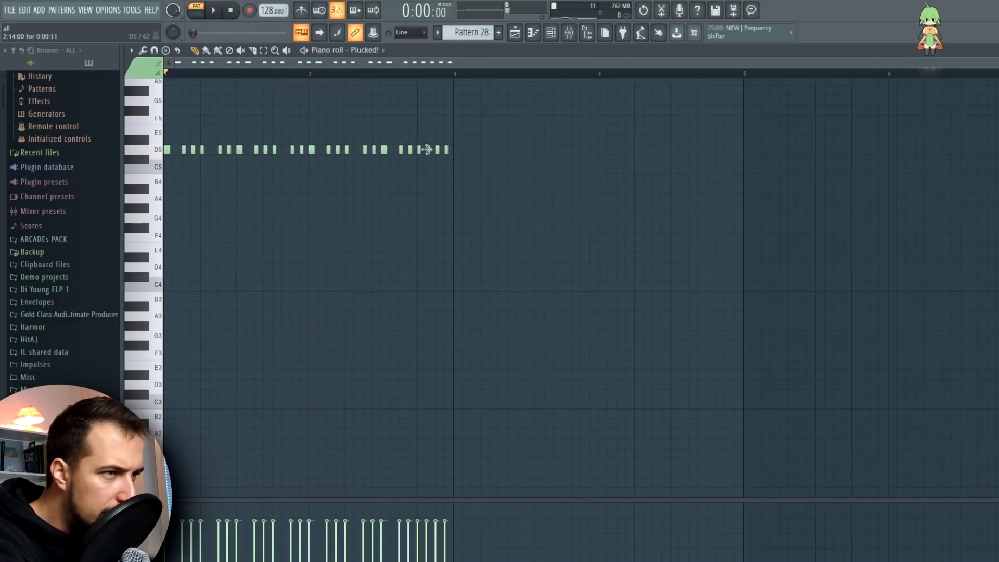
click(311, 74)
key(space)
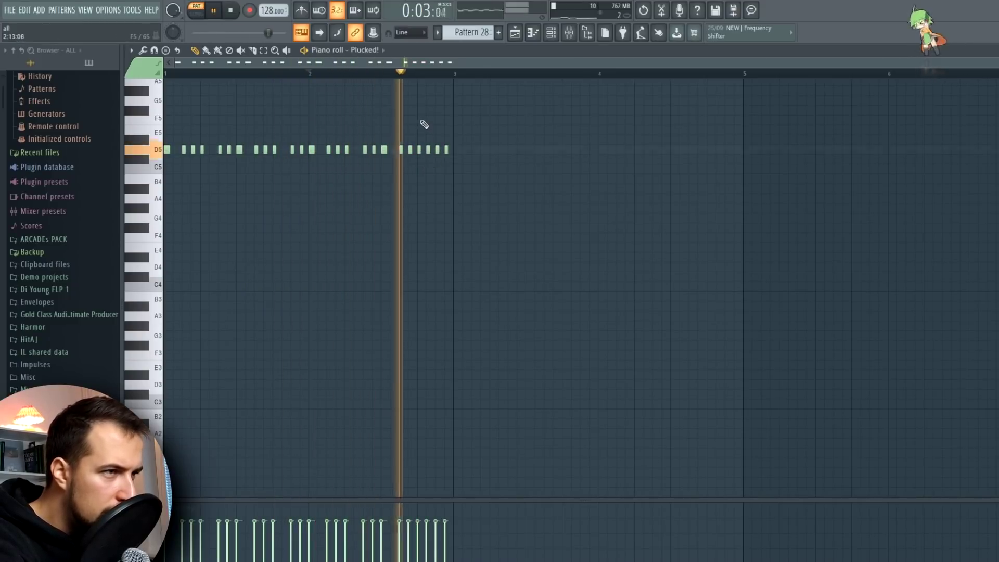
key(space)
key(F7)
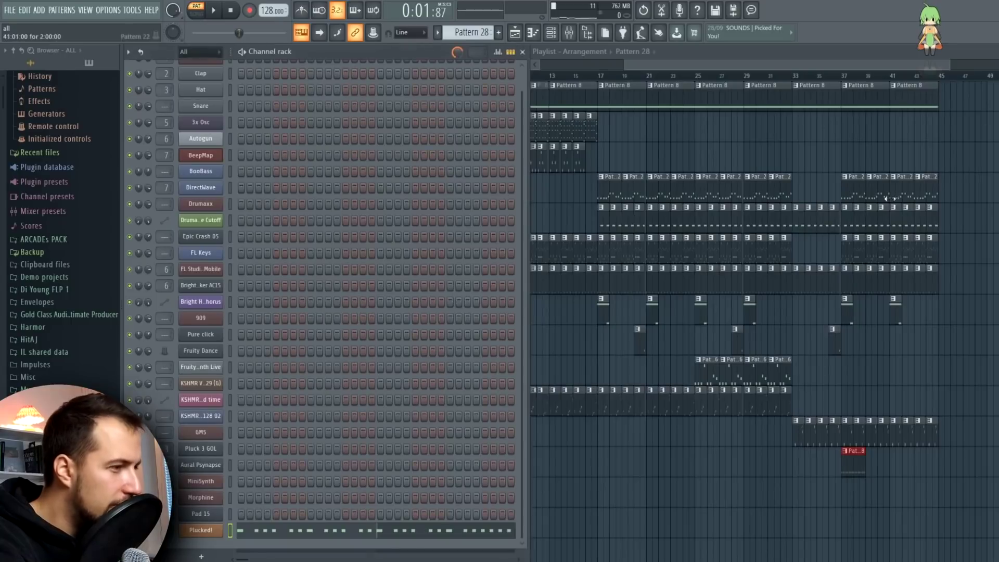
Step: Select bars 37 to 41 in the playlist and create an automation clip for Plucked!'s channel pitch with a range of 12
drag(844, 77, 879, 78)
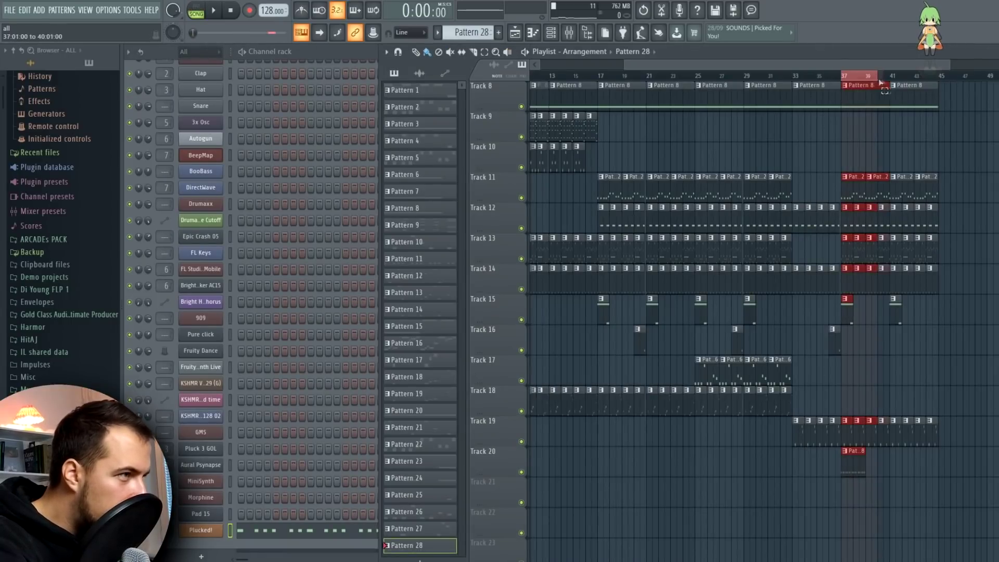
click(210, 531)
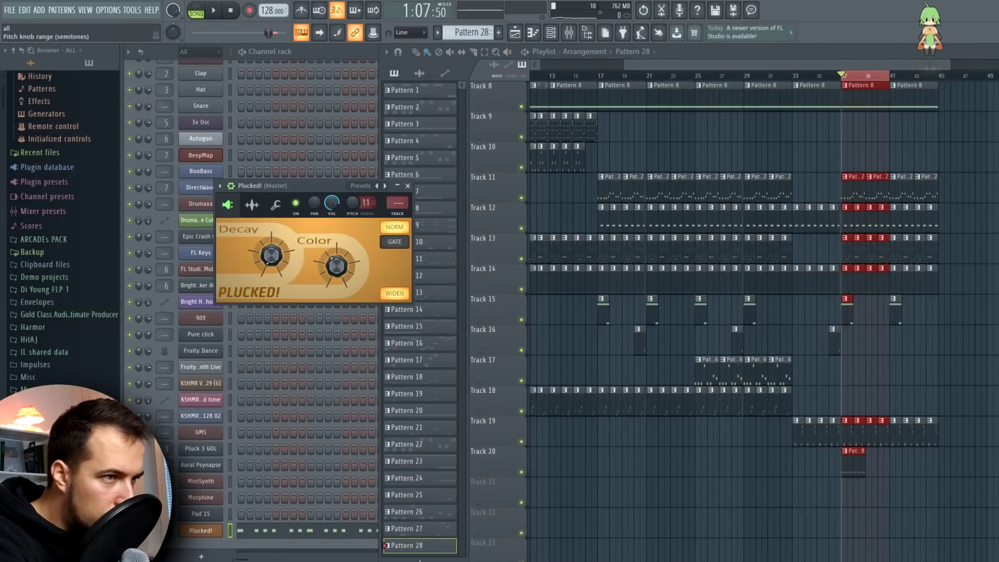
right_click(358, 205)
click(401, 284)
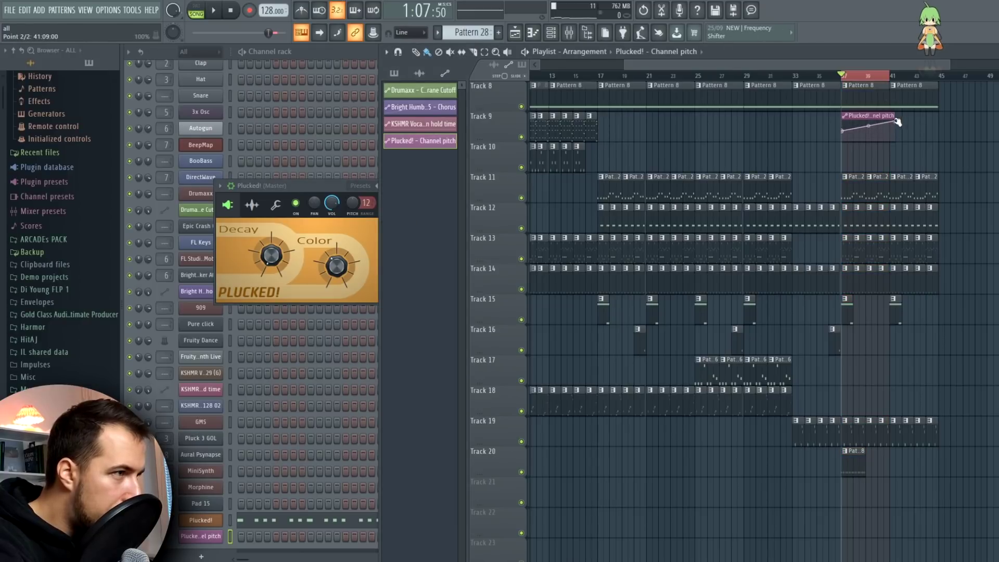
right_click(521, 473)
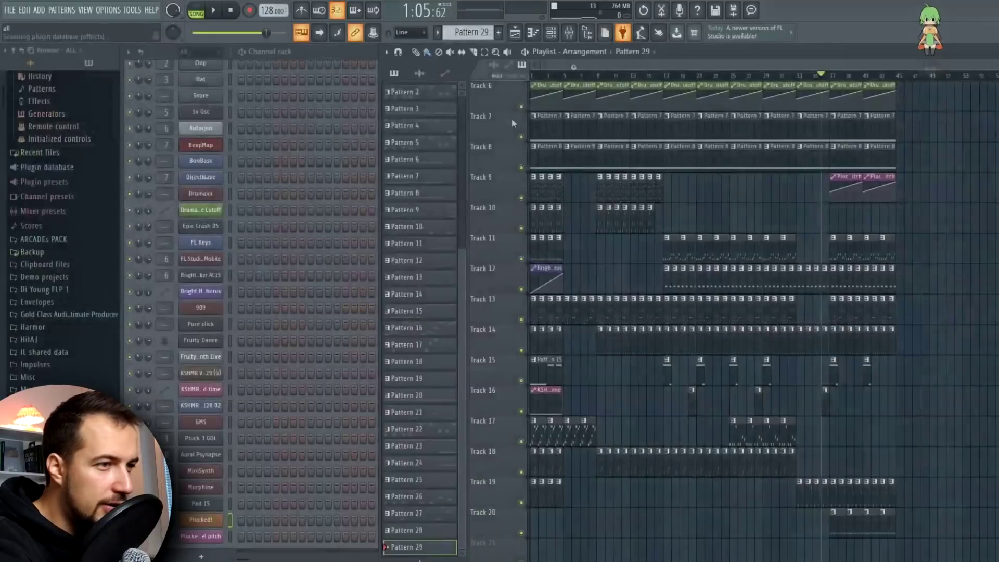
Step: Add a PoiZone channel for Pattern 29 and browse the presets in its Xenos Soundworks bank
key(F8)
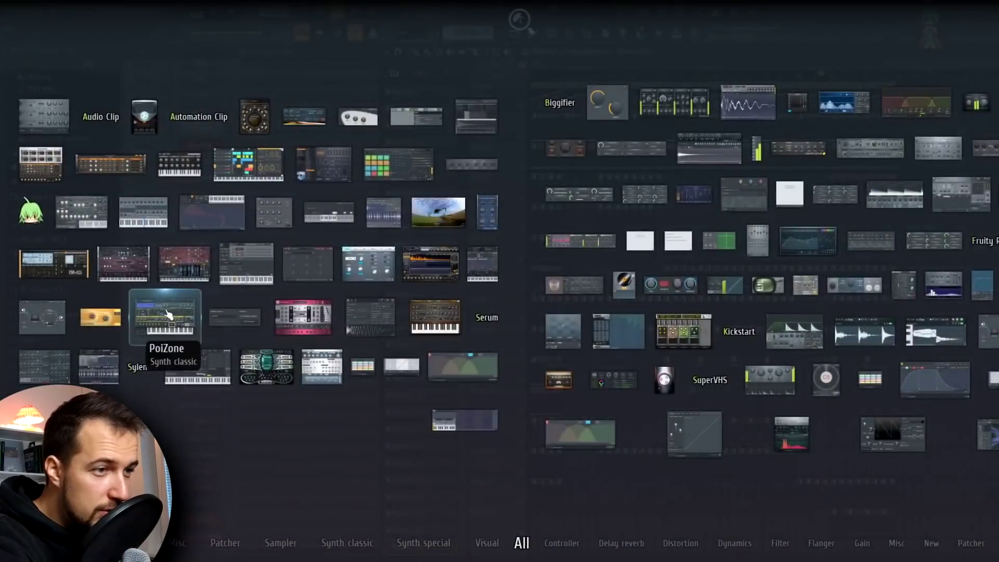
drag(169, 315, 277, 416)
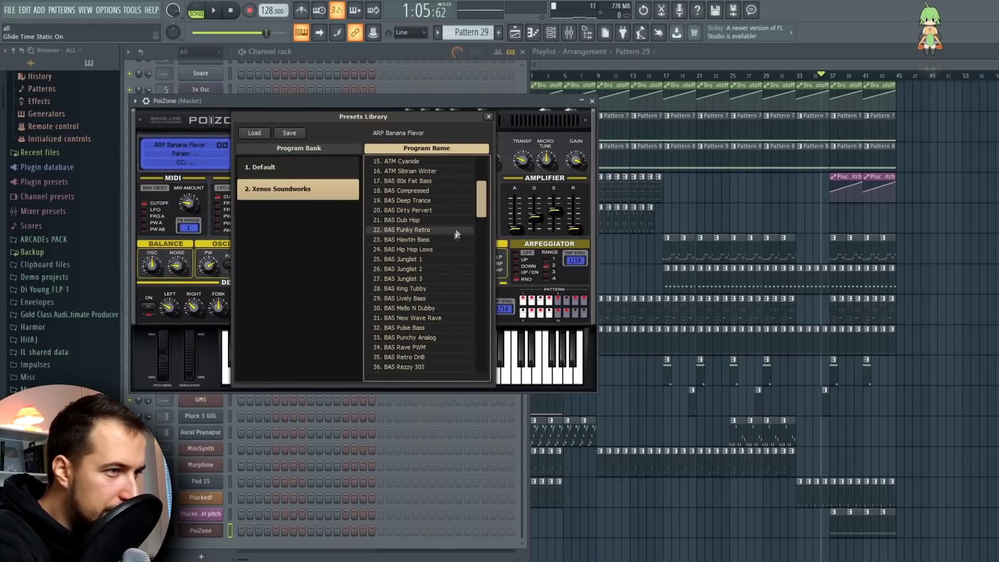
drag(482, 202, 487, 311)
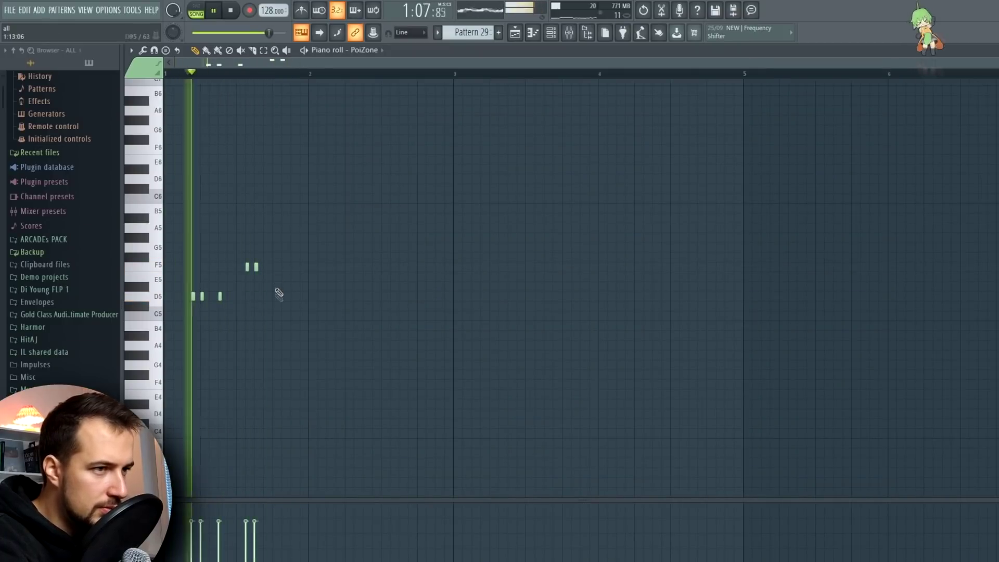
Step: Complete Pattern 29's PoiZone phrase with short D5 notes after the two F5 notes, duplicate the phrase, and play it back
click(275, 277)
drag(275, 279, 275, 287)
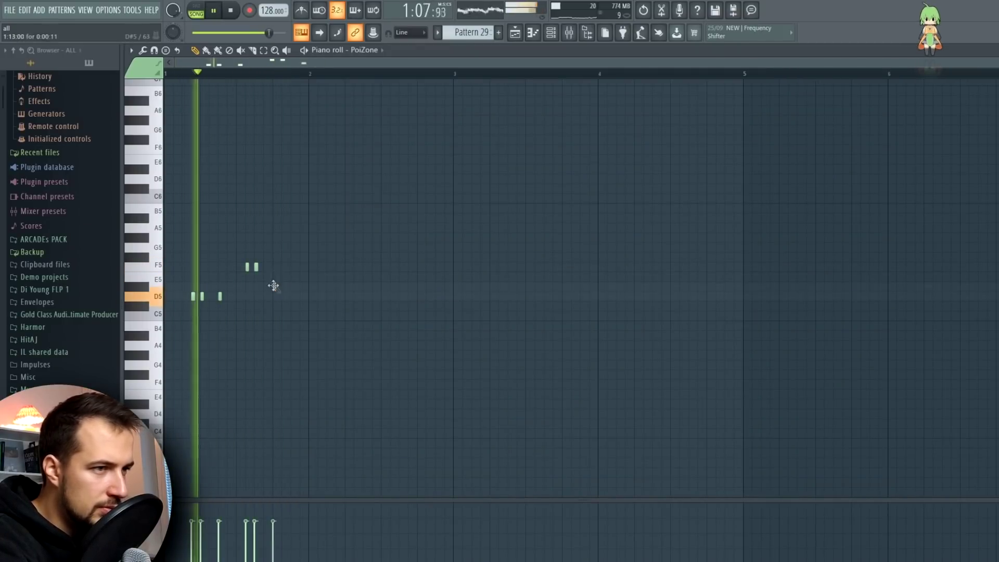
click(292, 296)
drag(274, 287, 274, 297)
click(284, 296)
key(ctrl+b)
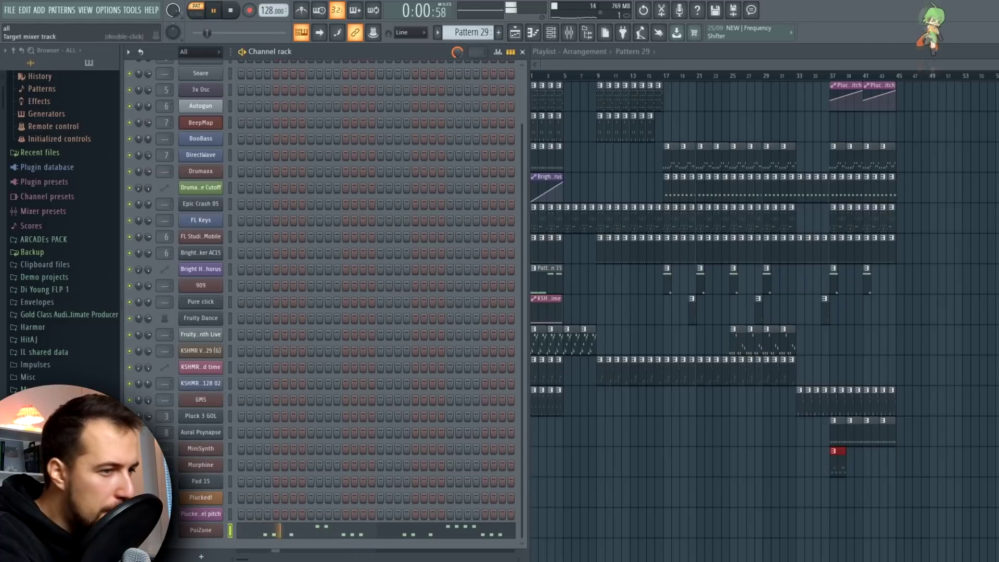
key(space)
Step: Add a Sakura channel for Pattern 30, load FX I Don't Feel Good About This from the Sonic Haiku Bank, and close its window
key(F8)
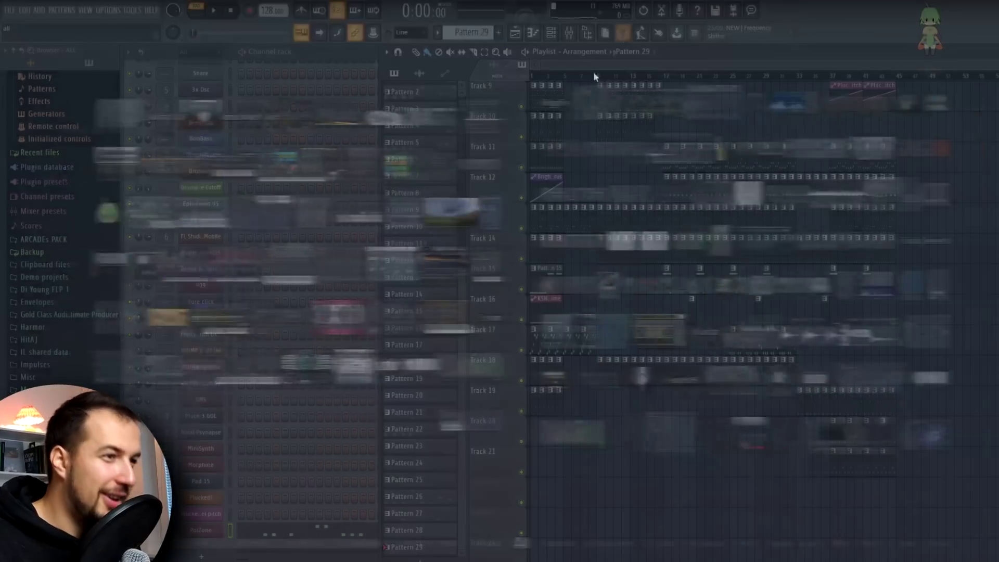
drag(169, 364, 203, 539)
click(364, 156)
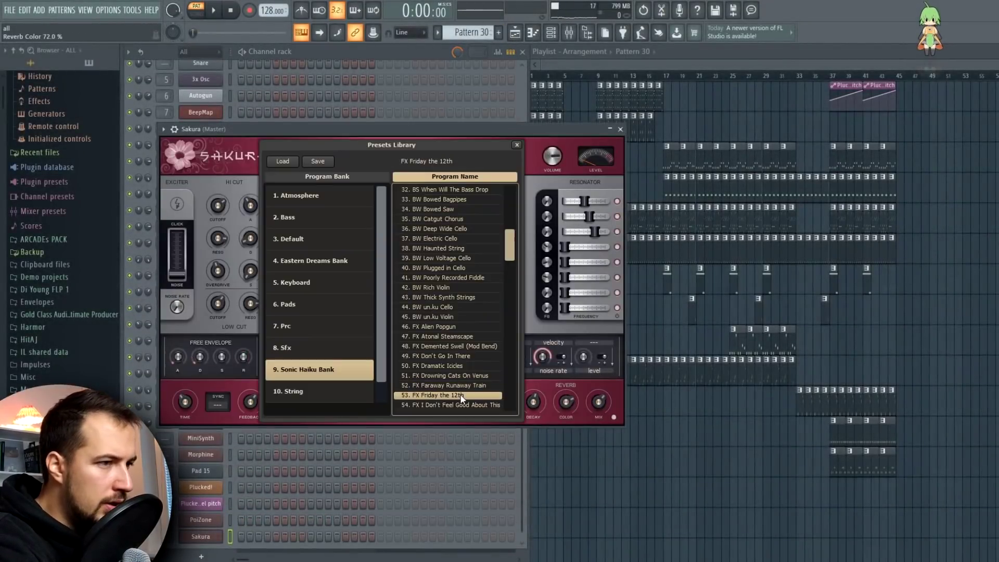
click(457, 384)
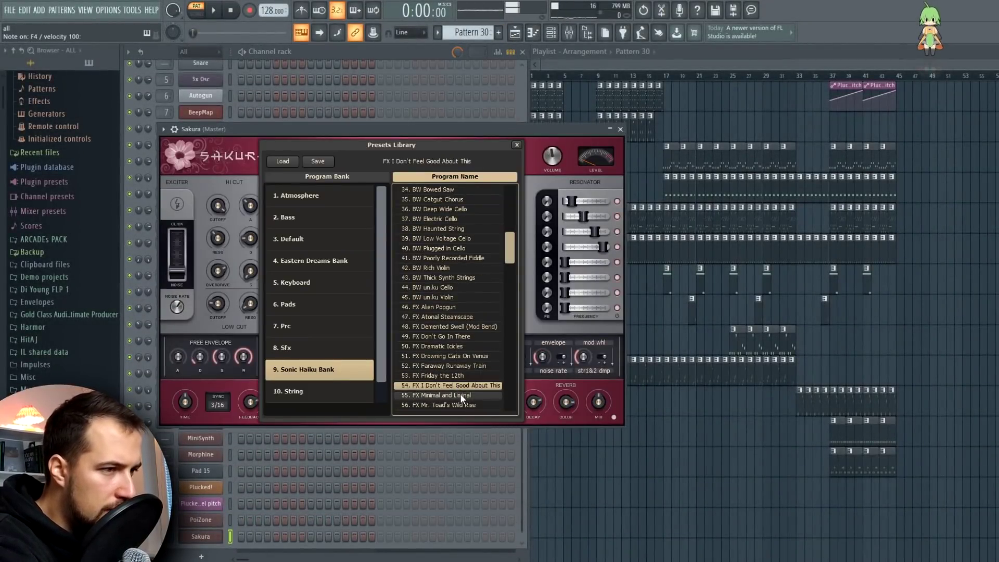
click(621, 128)
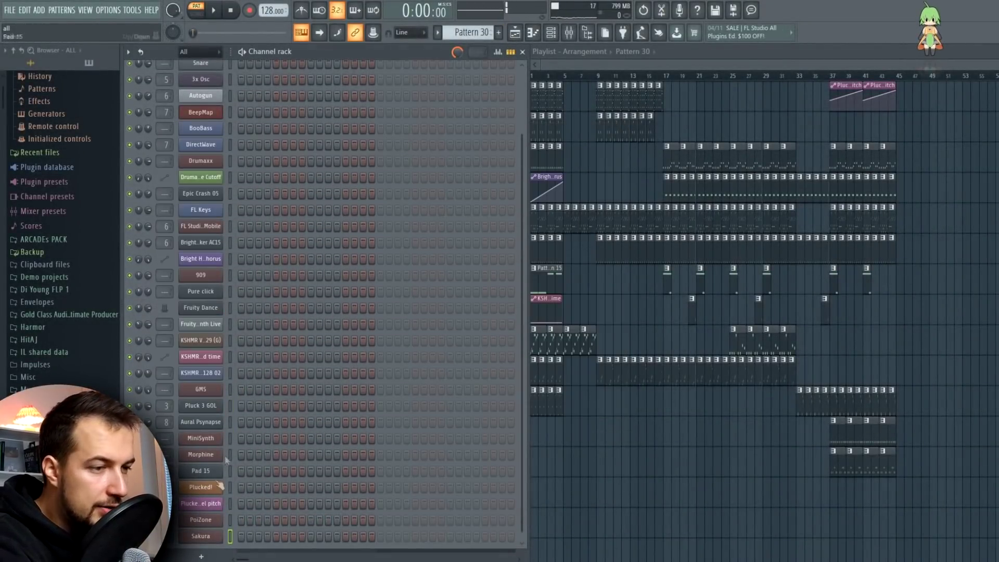
Step: Place Pattern 30 on Track 22 at bar 37 and add a D5 note at the start of Sakura's piano roll
click(835, 492)
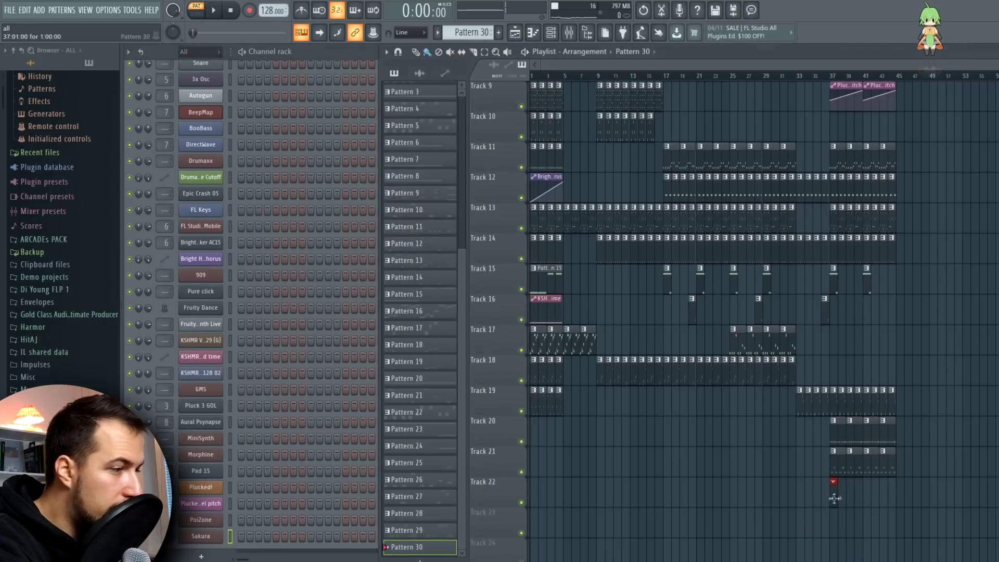
right_click(211, 537)
click(244, 412)
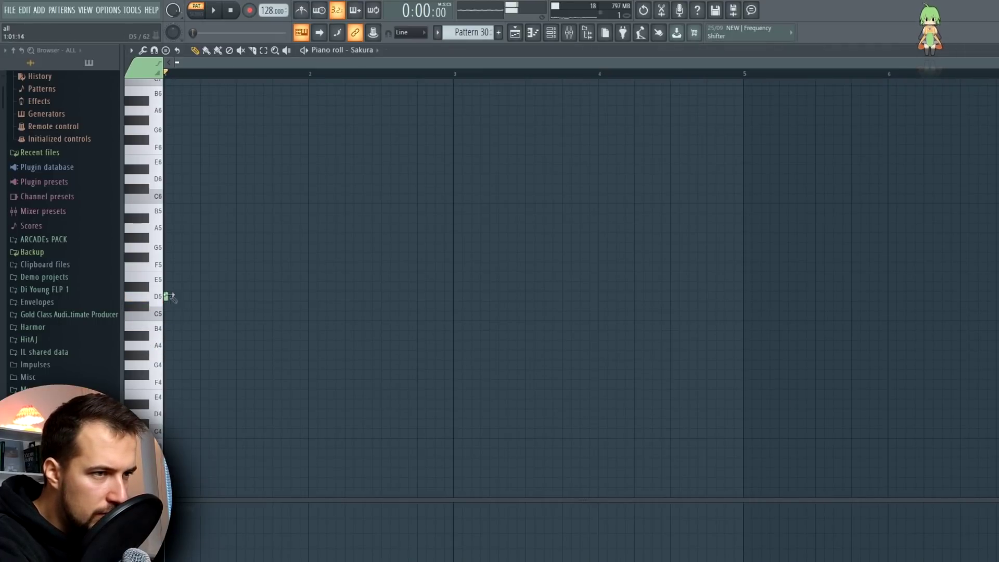
Step: Add a Sawer channel for Pattern 31, load FG Brite Chords from the Keys bank, and close its window
key(F8)
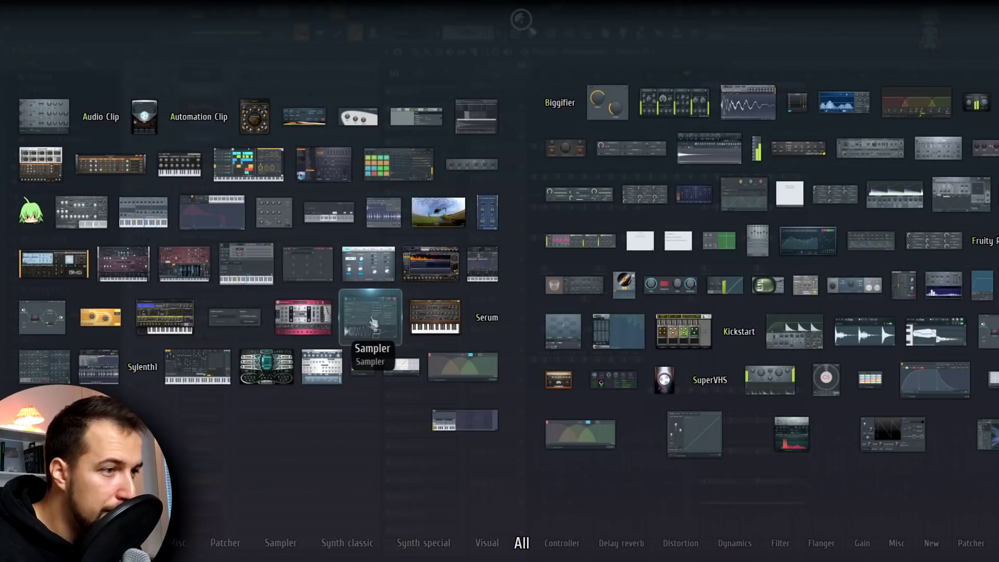
click(445, 320)
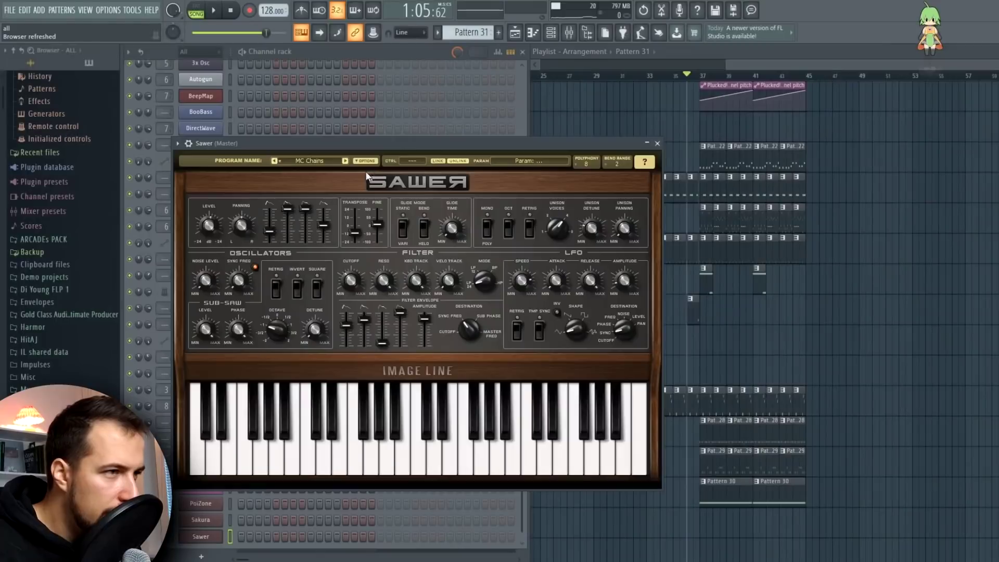
click(323, 160)
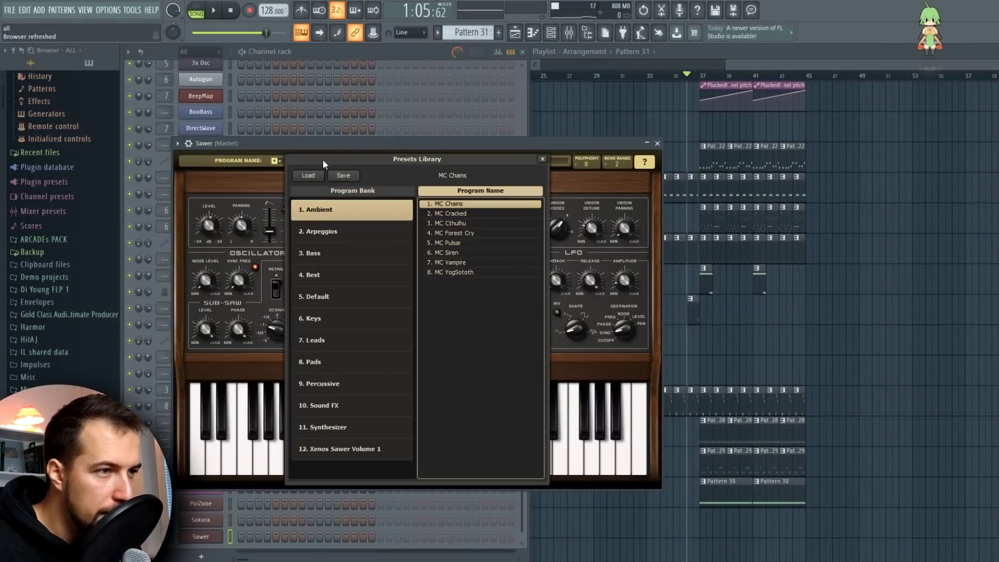
click(352, 319)
click(473, 214)
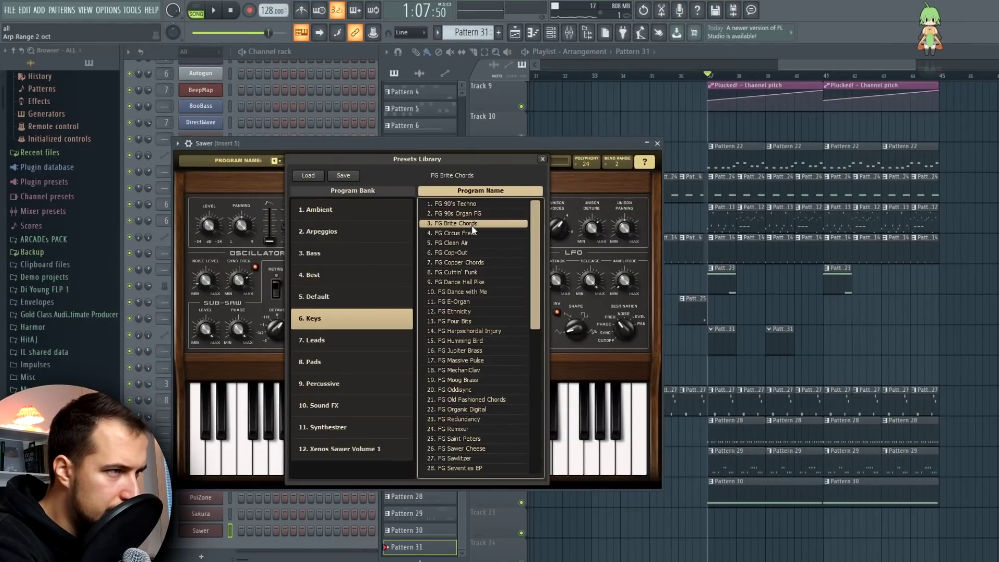
click(658, 145)
Step: Paste the copied notes into the Sawer channel in Pattern 31 and lower them by an octave in the piano roll
key(ctrl+v)
click(245, 530)
key(ctrl+Down)
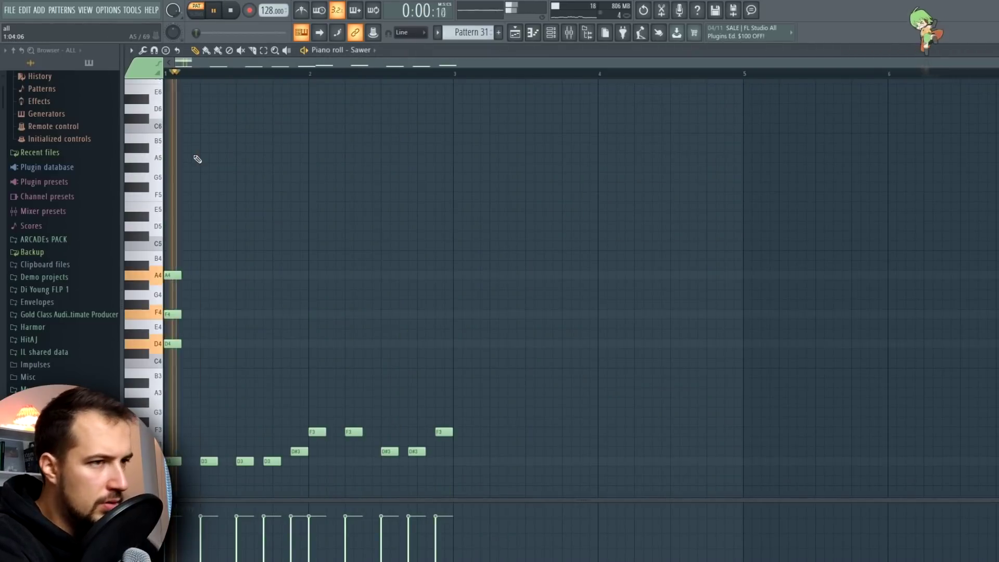
Step: Repeat the D4, F4 and A4 chord along the bass rhythm in Sawer's piano roll and nudge the notes later
drag(171, 315, 241, 312)
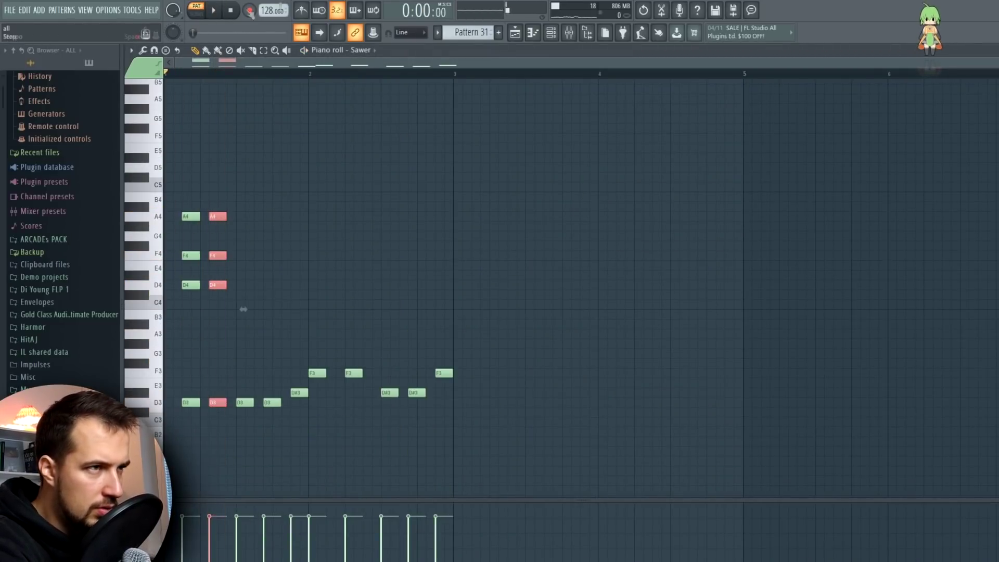
drag(172, 195, 240, 420)
key(shift+Right)
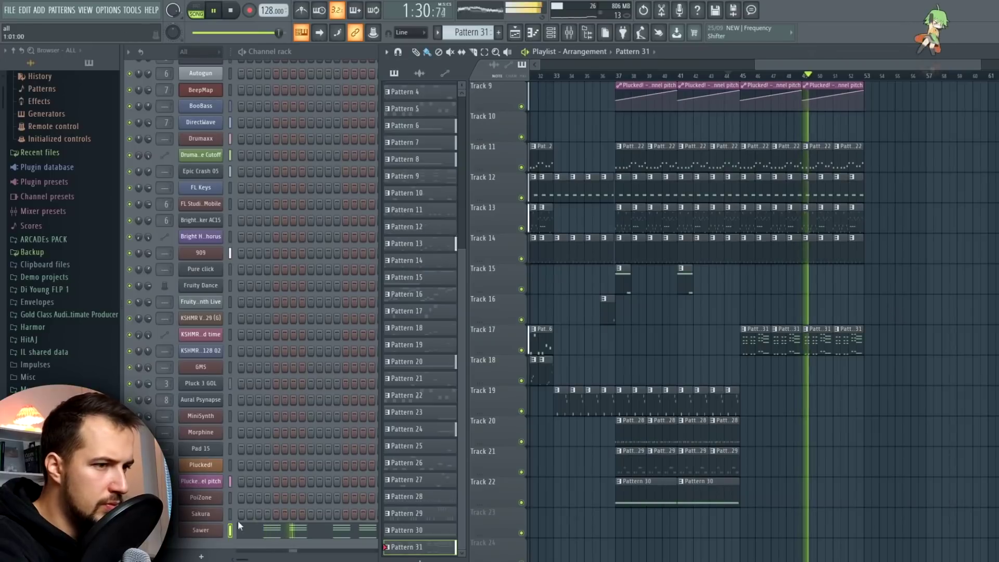
Step: Check the Sawer channel's target mixer track in its channel settings during song playback
click(201, 530)
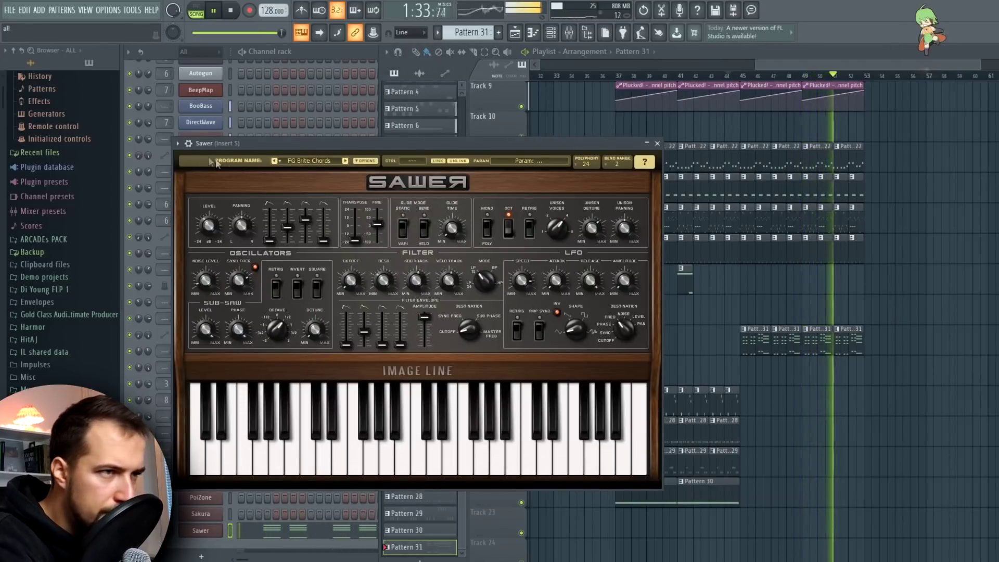
click(192, 145)
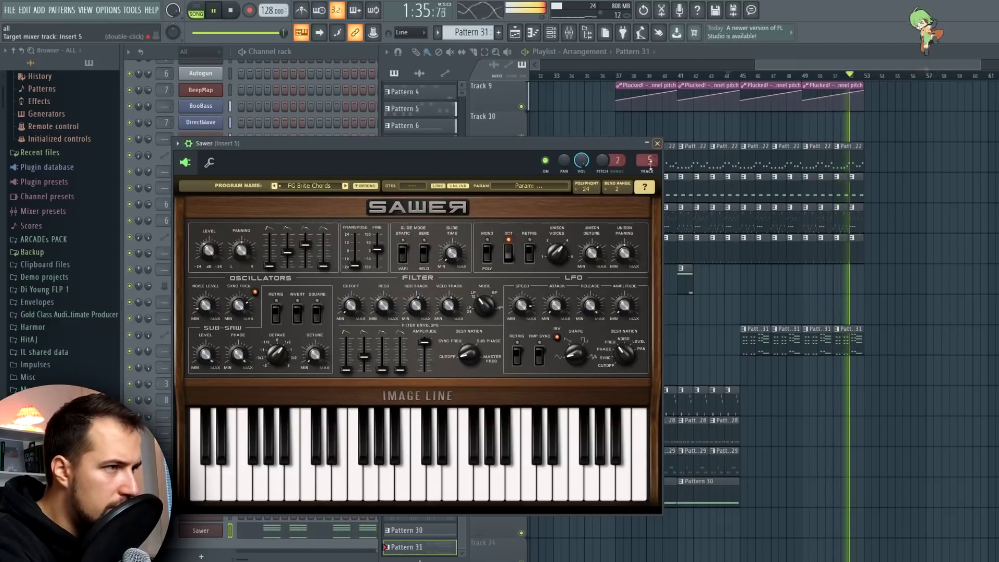
click(656, 173)
Step: Add a SimSynth Live channel for Pattern 32 and step through its presets around UFOorSomething
key(F8)
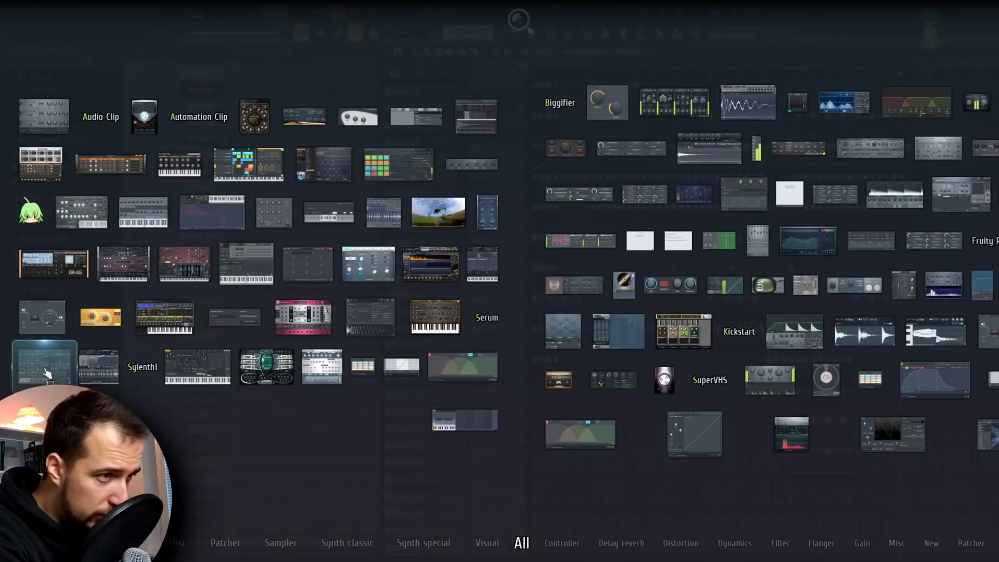
click(45, 365)
click(479, 161)
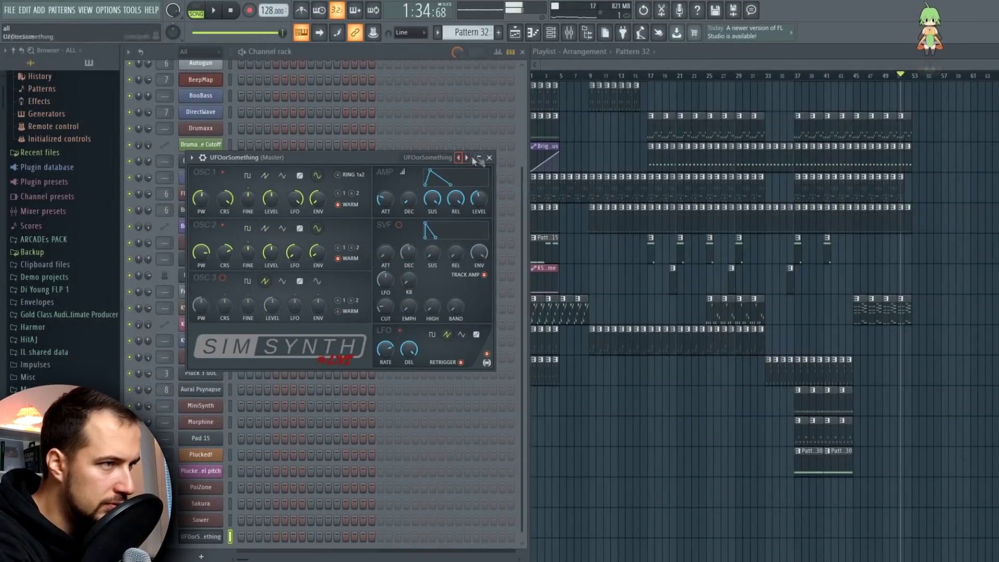
click(451, 160)
Step: Audition more SimSynth Live presets, including Whistle and Wood, and set the channel to Talker
click(569, 225)
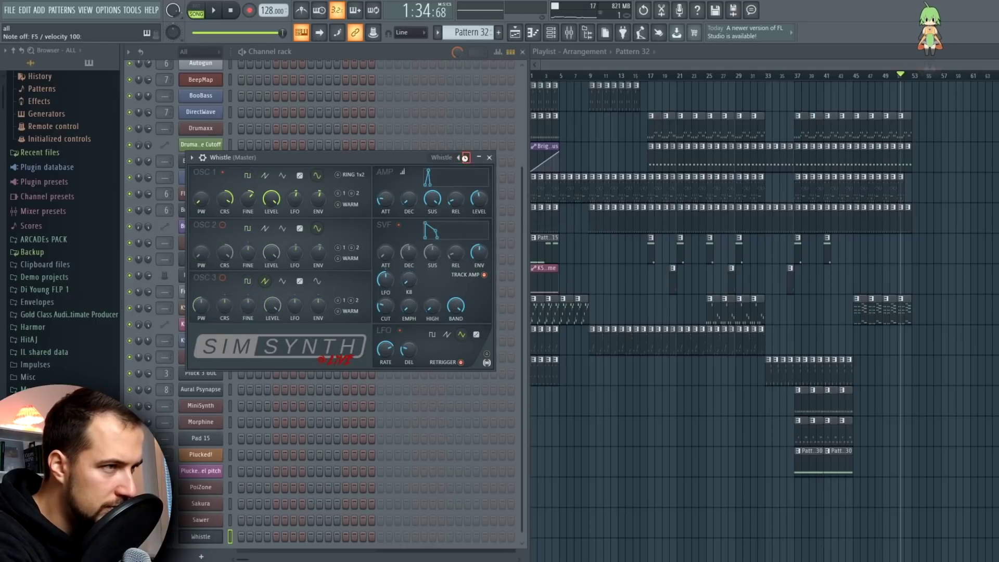
click(463, 158)
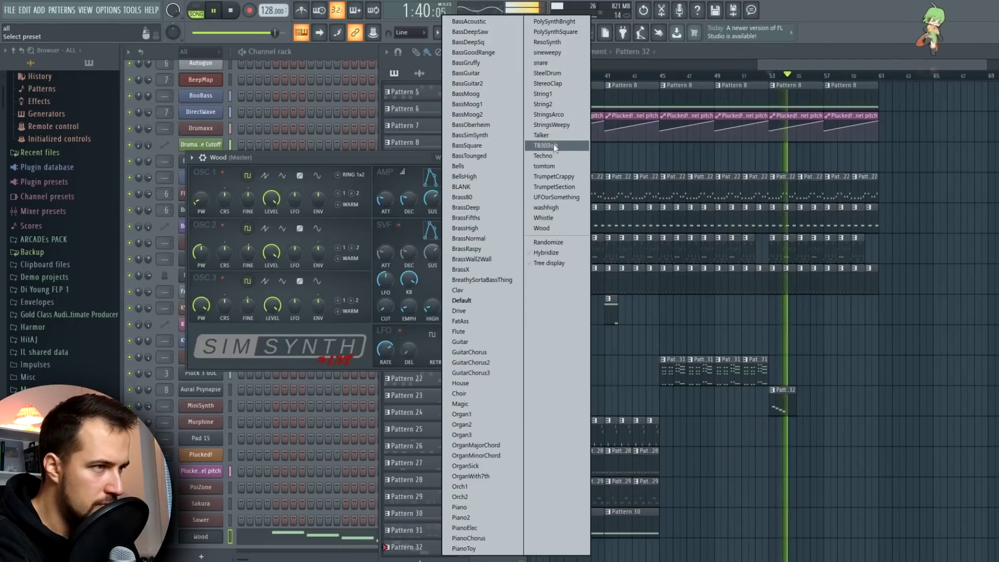
click(555, 137)
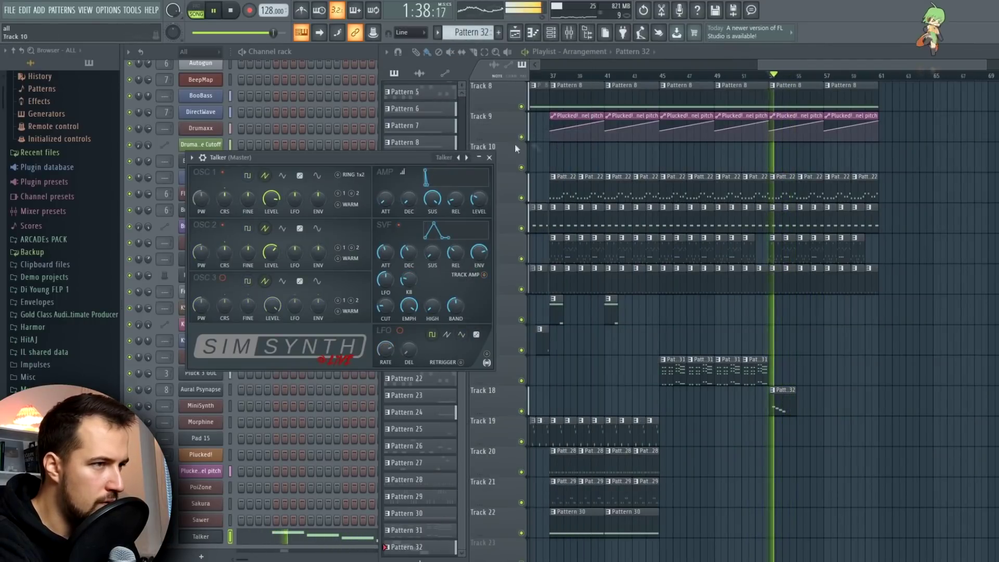
Step: Close the Talker synth's plugin window and open the Talker channel's notes for editing in the piano roll
click(490, 159)
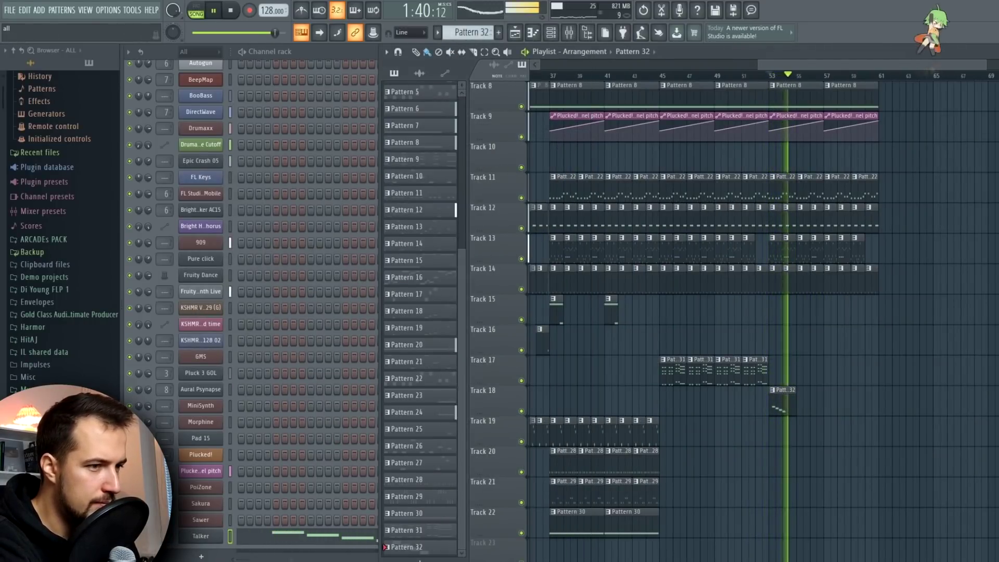
click(302, 540)
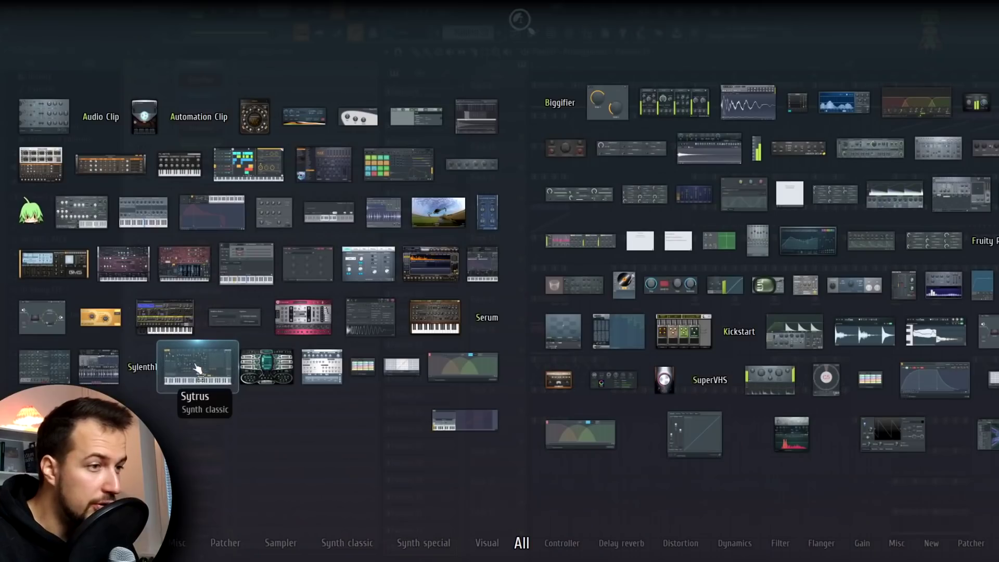
Step: Add a Sytrus channel from its preset list and check Pattern 33 against the other playlist clips during song playback
right_click(198, 368)
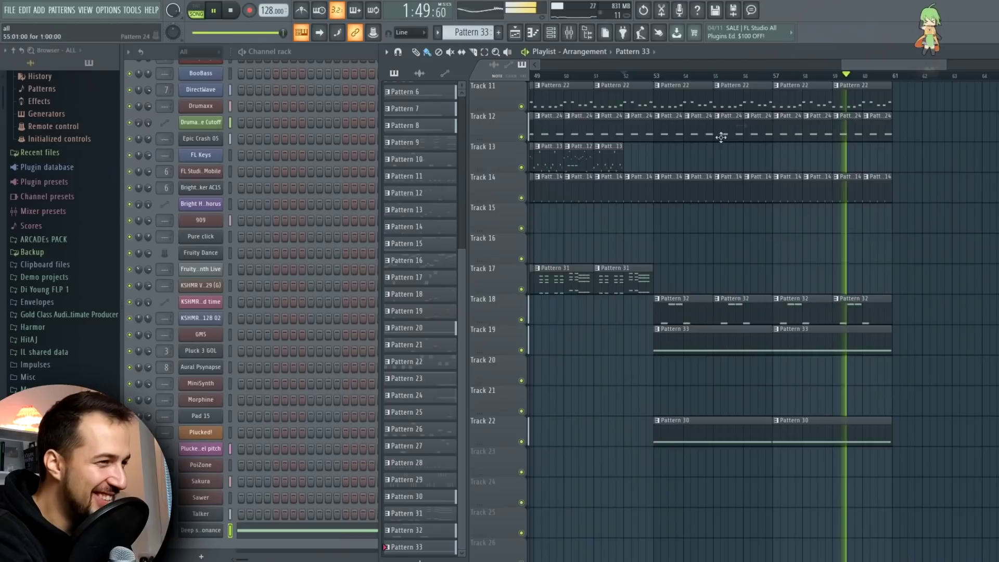
scroll(720, 134, up, 3)
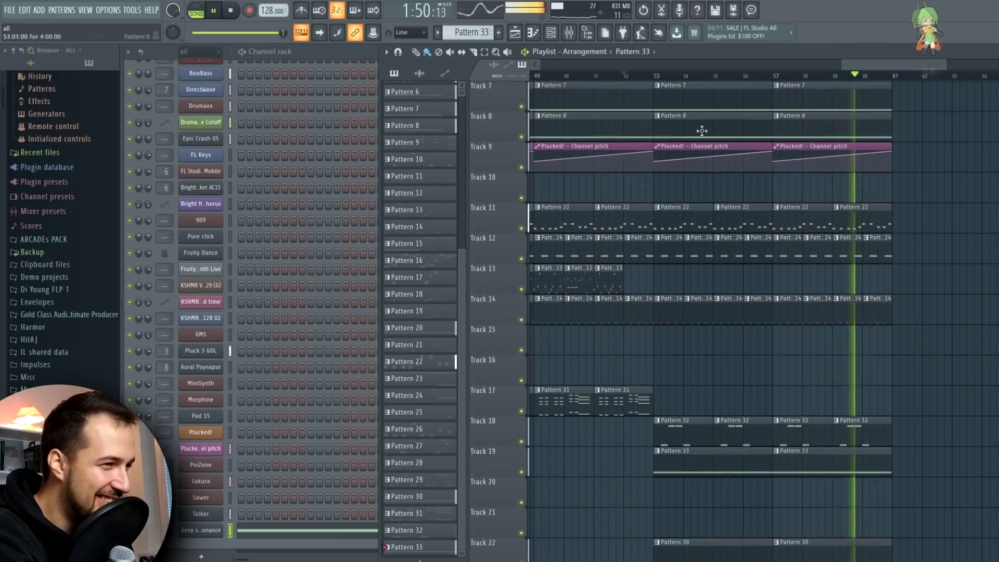
scroll(690, 77, up, 3)
key(space)
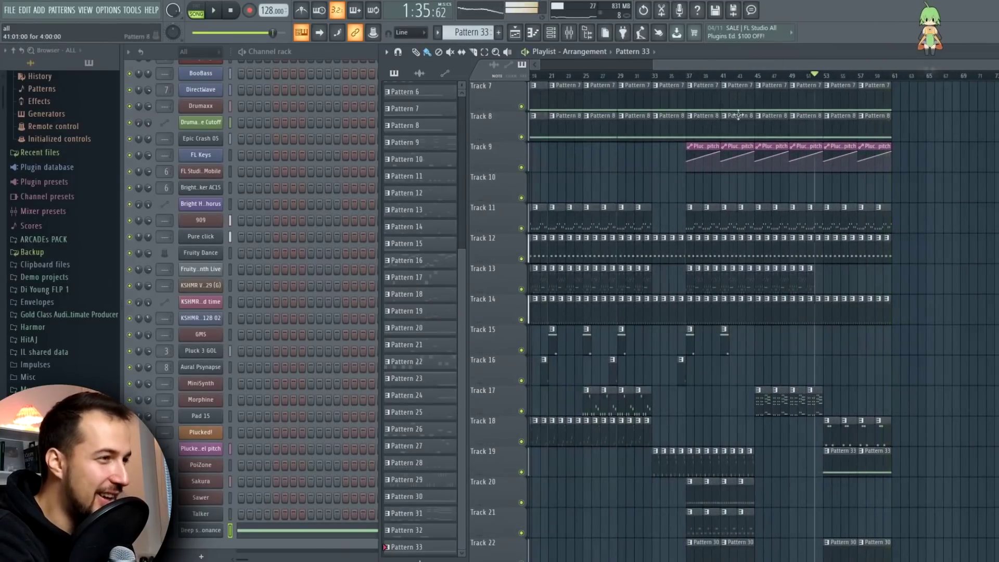
Step: Create Pattern 34, add a Toxic Biohazard channel at the end of the channel rack and load Decreasing ToTc from its SFX bank
click(499, 33)
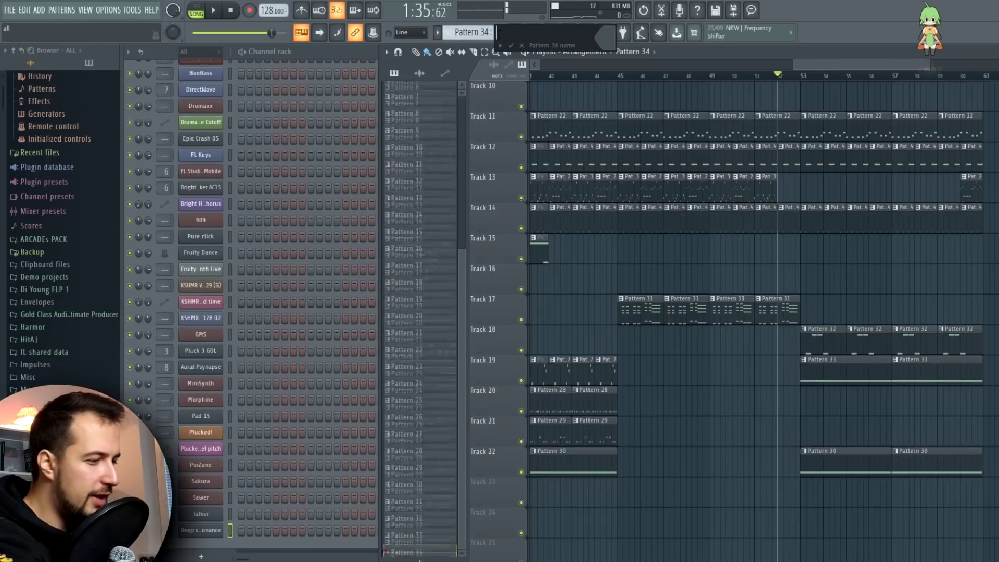
click(625, 33)
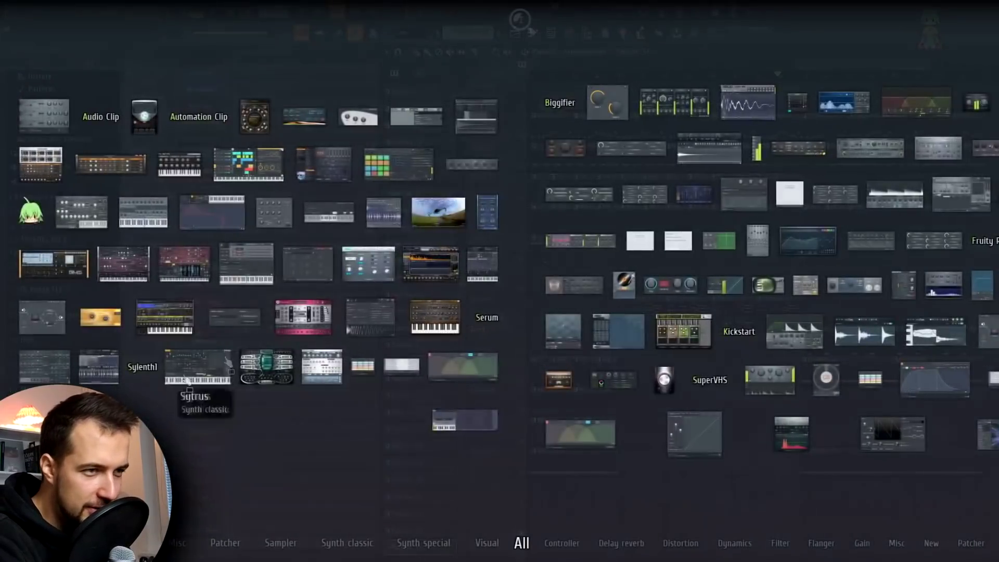
drag(285, 369, 209, 539)
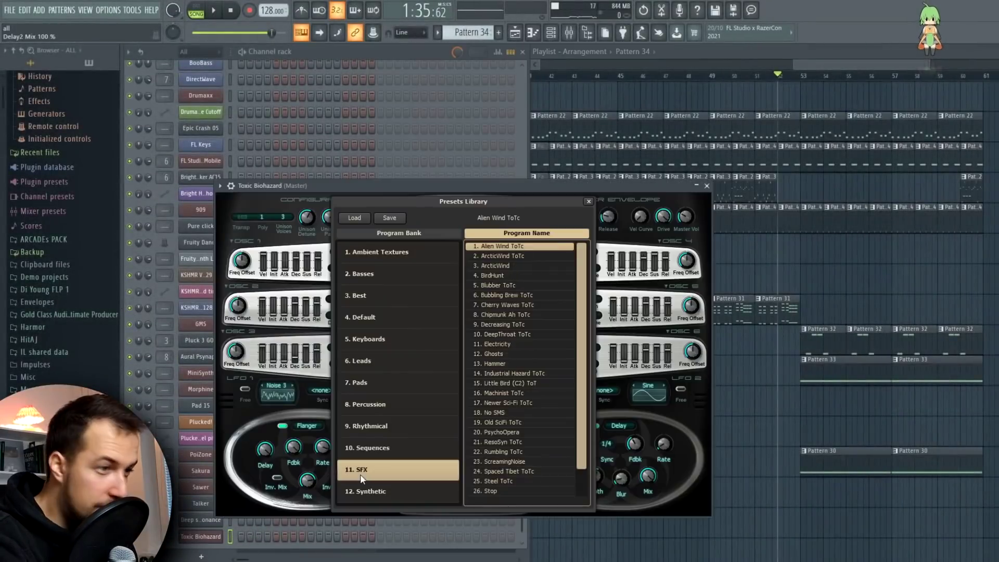
click(521, 315)
double_click(521, 323)
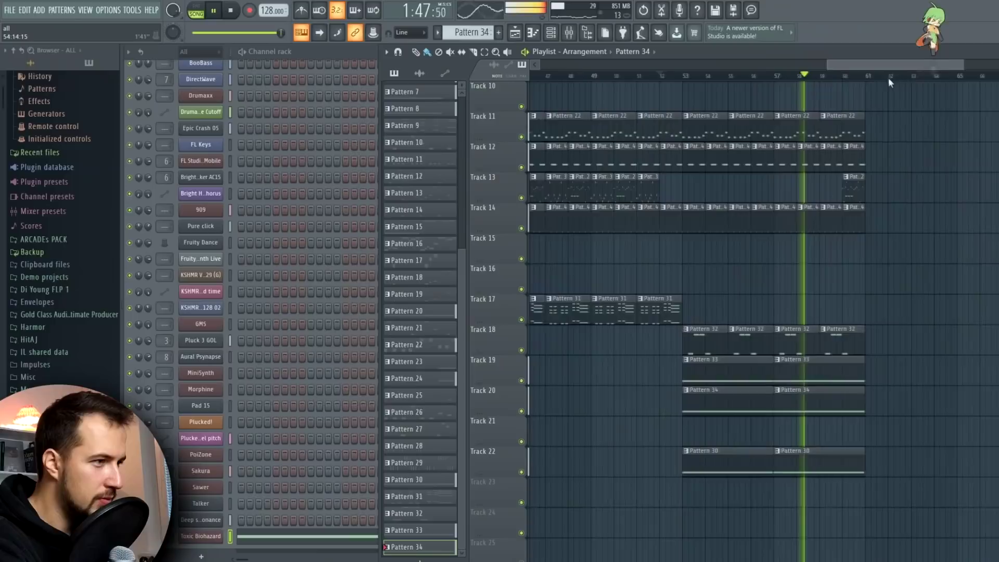
Step: Add a Transistor Bass channel after Toxic Biohazard in the channel rack and close its plugin window
scroll(885, 70, up, 3)
mouse_move(885, 68)
mouse_down()
mouse_move(870, 65)
mouse_move(880, 68)
mouse_up()
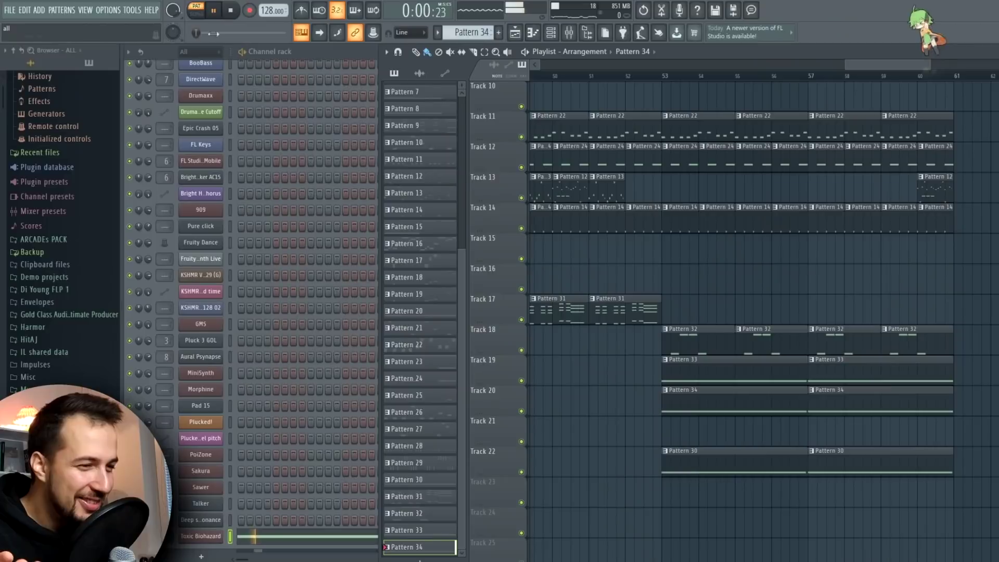
key(F6)
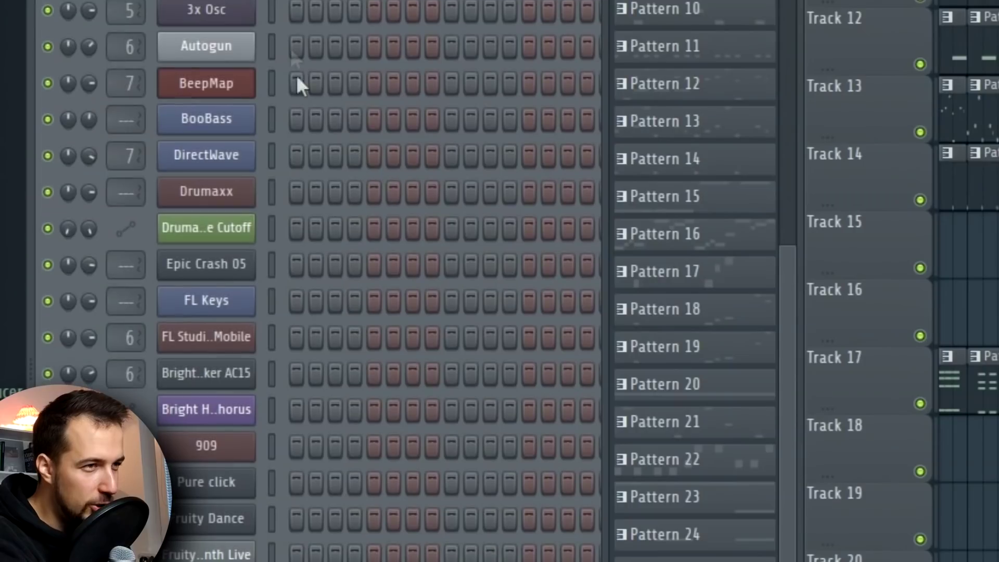
scroll(240, 179, down, 4)
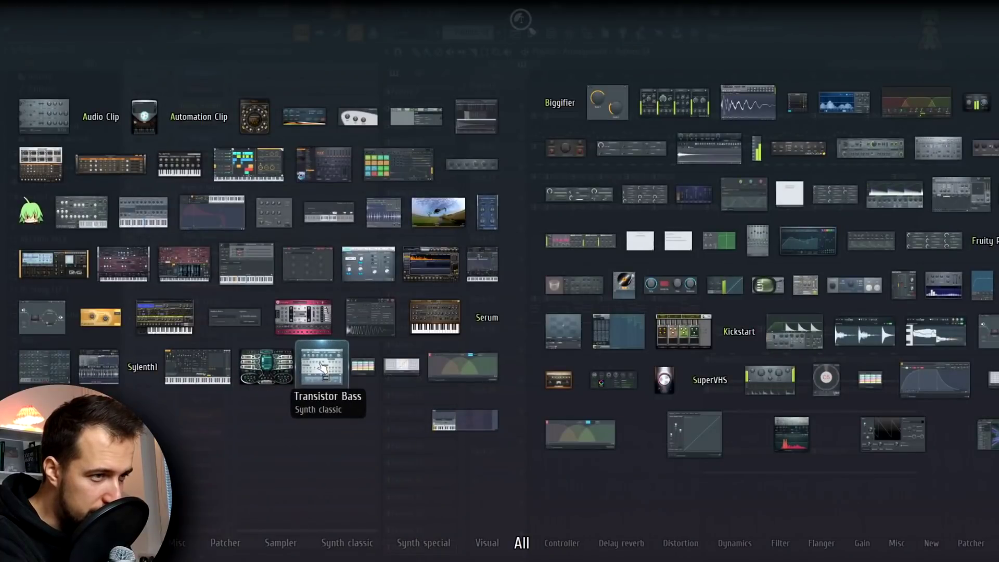
drag(323, 367, 214, 539)
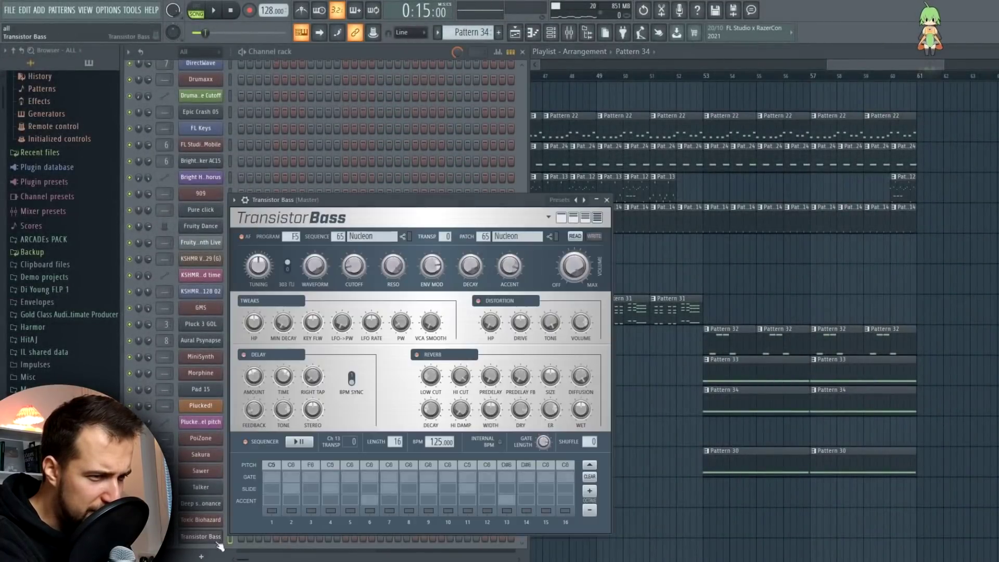
click(608, 200)
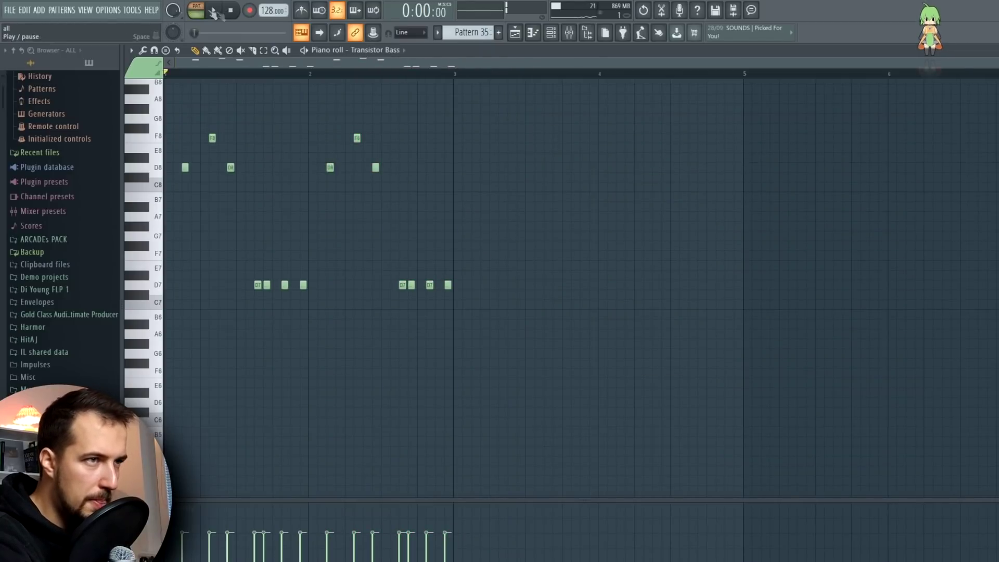
Step: Play Pattern 35 and place A8 notes ahead of the F8 notes in both bars of the Transistor Bass piano roll
click(214, 11)
key(space)
key(space)
key(space)
click(203, 127)
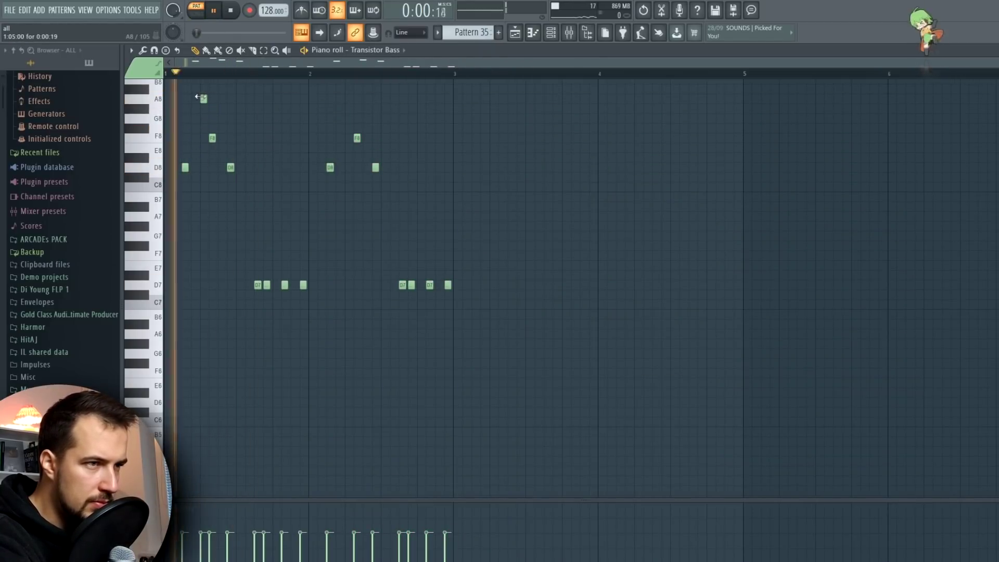
drag(202, 97, 193, 96)
click(339, 98)
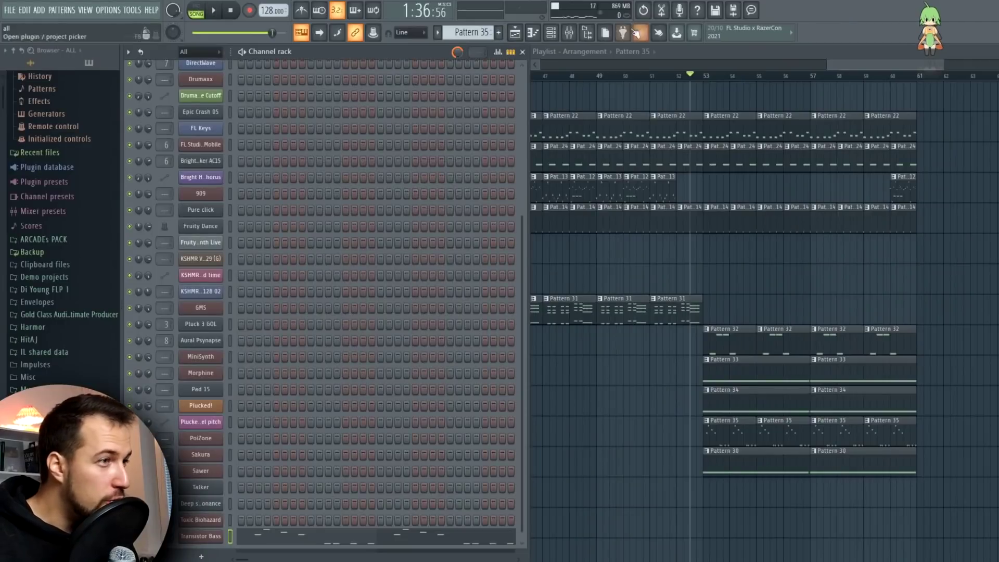
key(F8)
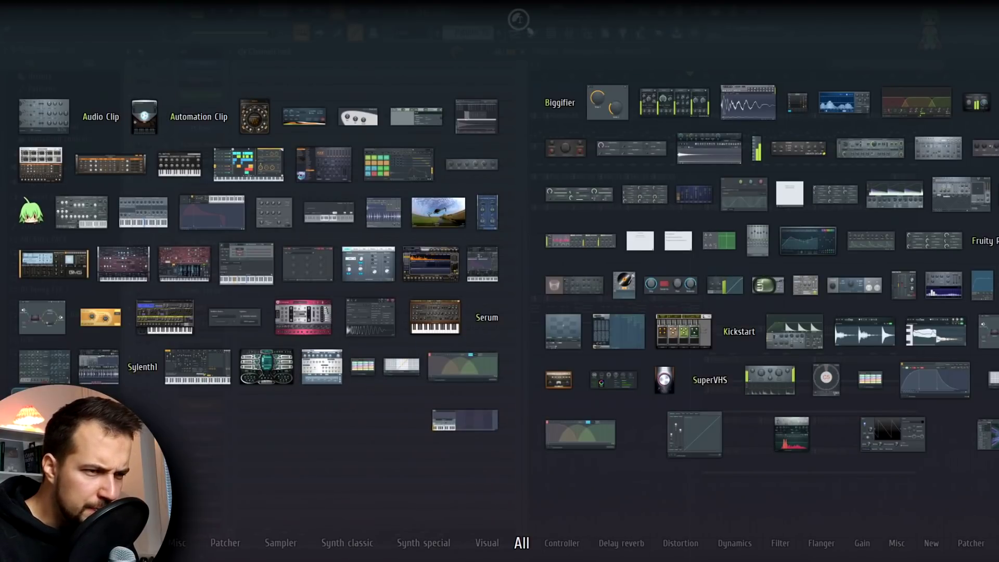
drag(229, 538, 232, 536)
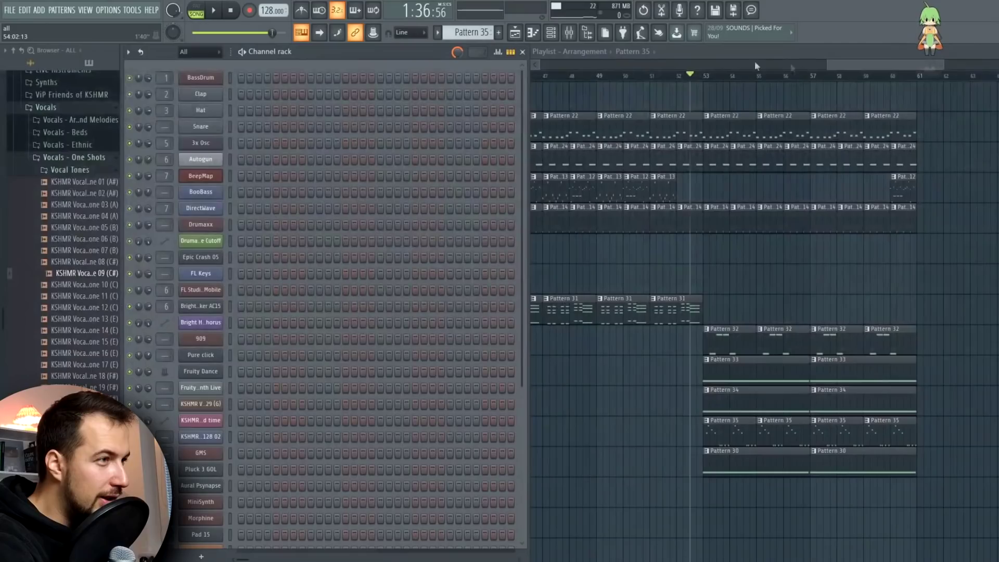
scroll(775, 214, up, 9)
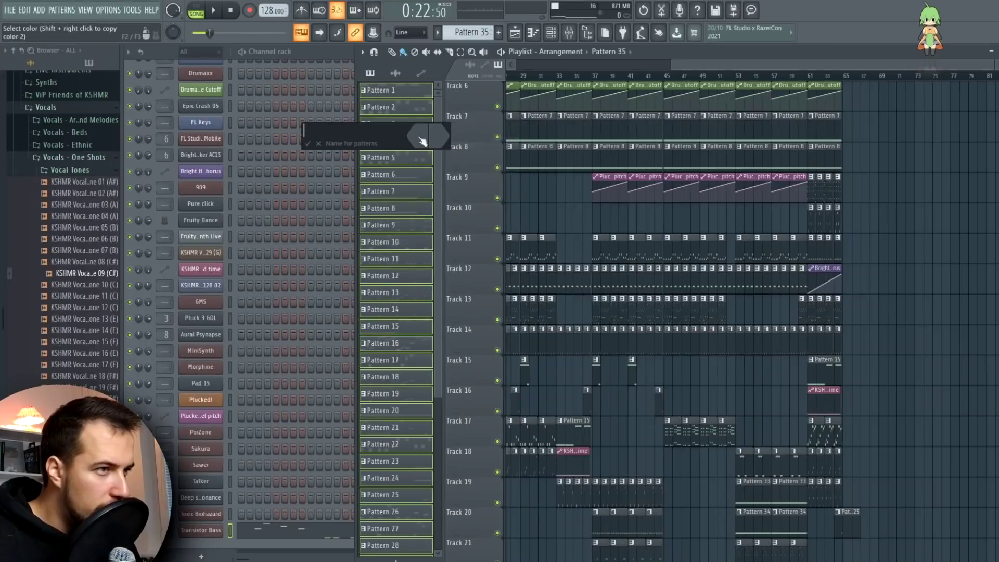
Step: Color the selected patterns with a blue-to-yellow gradient and maximize the playlist
click(421, 141)
click(531, 216)
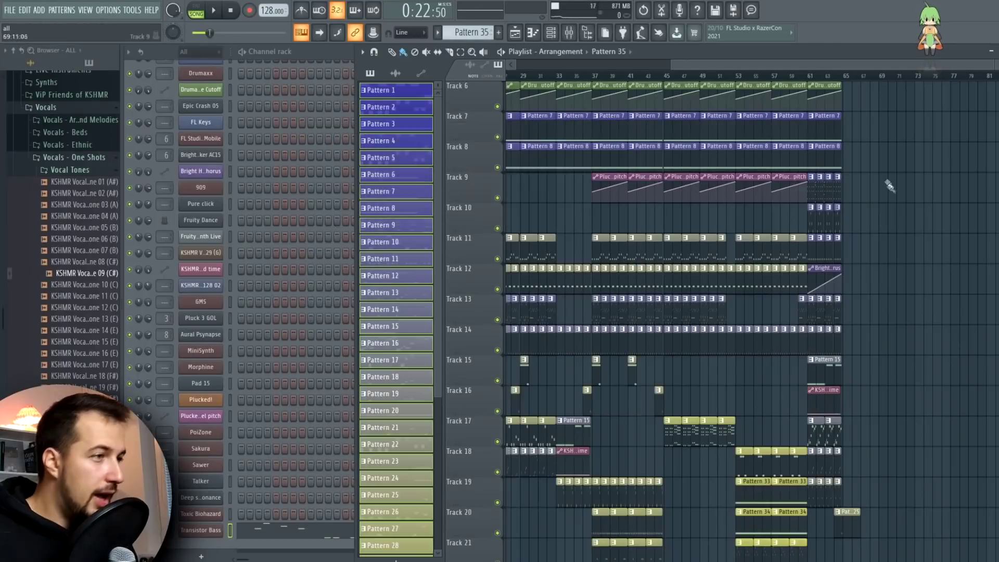
double_click(689, 51)
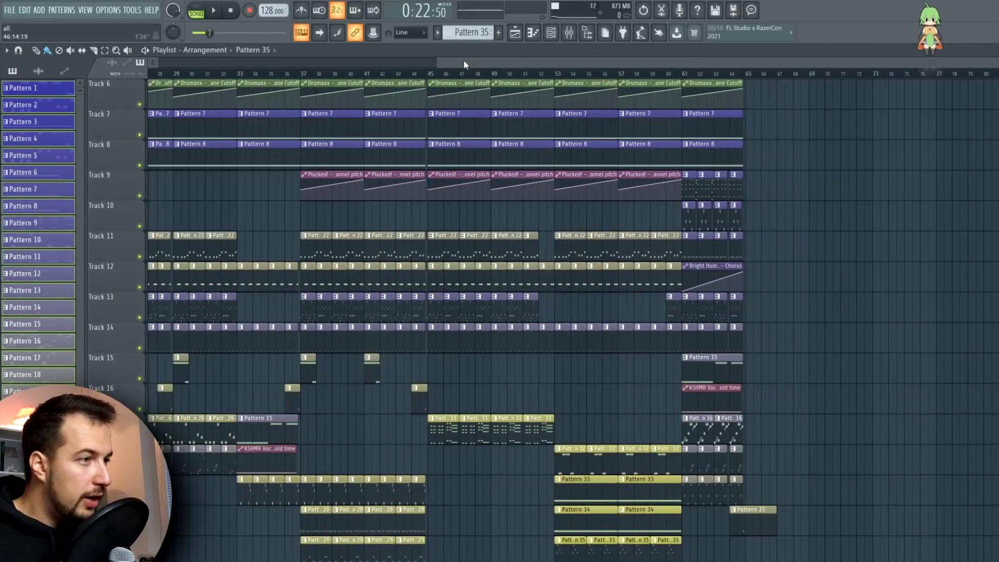